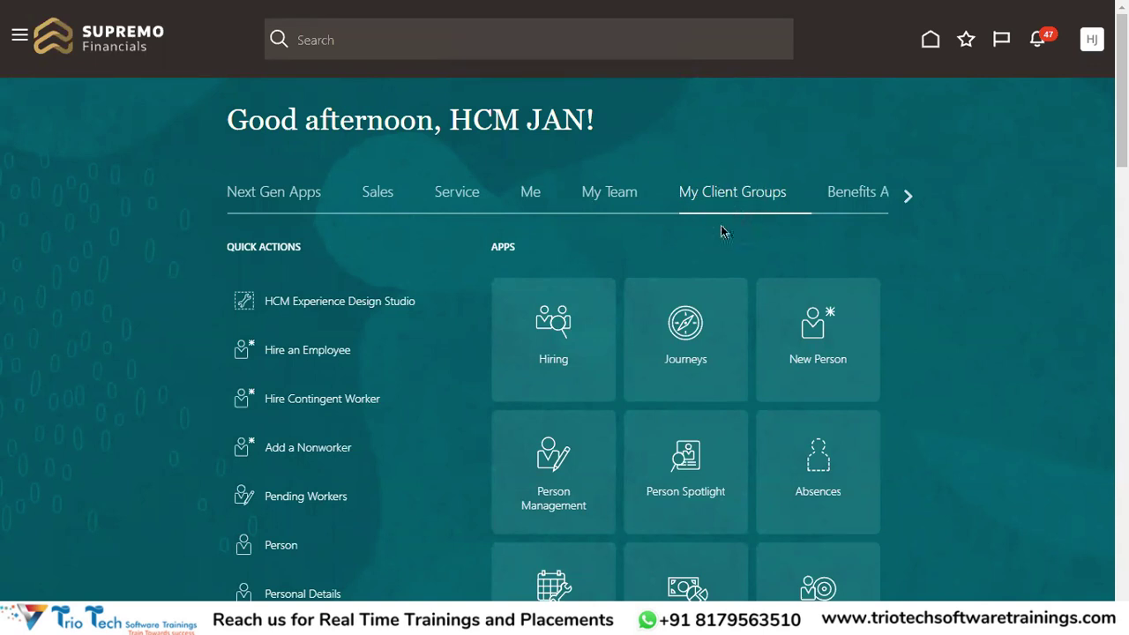
# Expand the Quick Actions panel to show the full list of actions.
pyautogui.moveTo(227, 250); pyautogui.dragTo(254, 253)
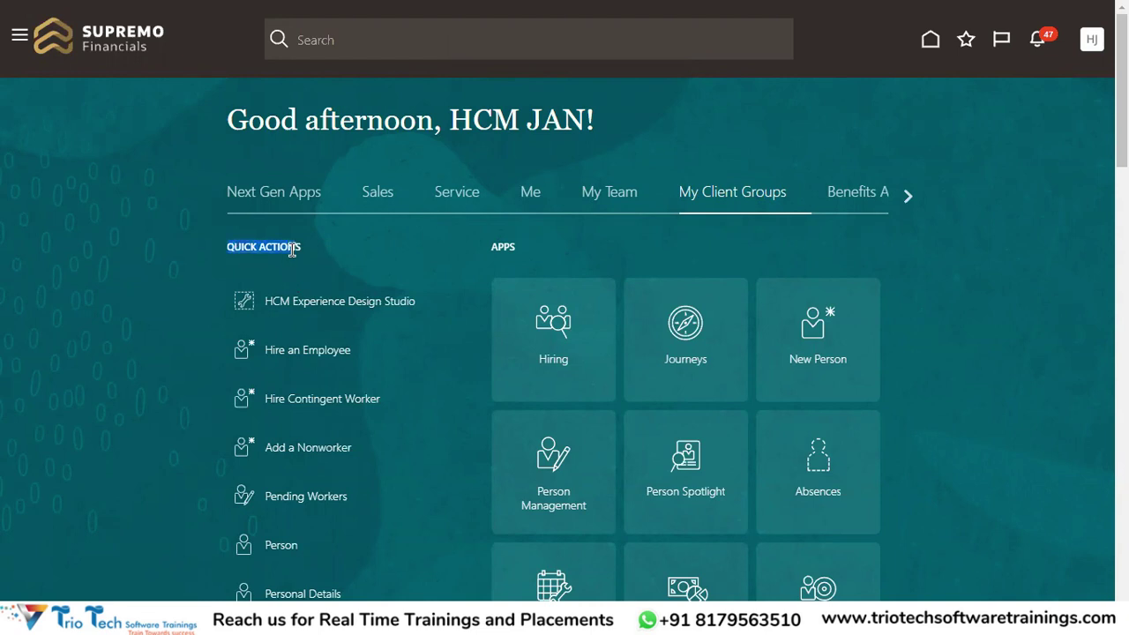
pyautogui.scroll(-3, 340, 339)
pyautogui.scroll(-6, 349, 357)
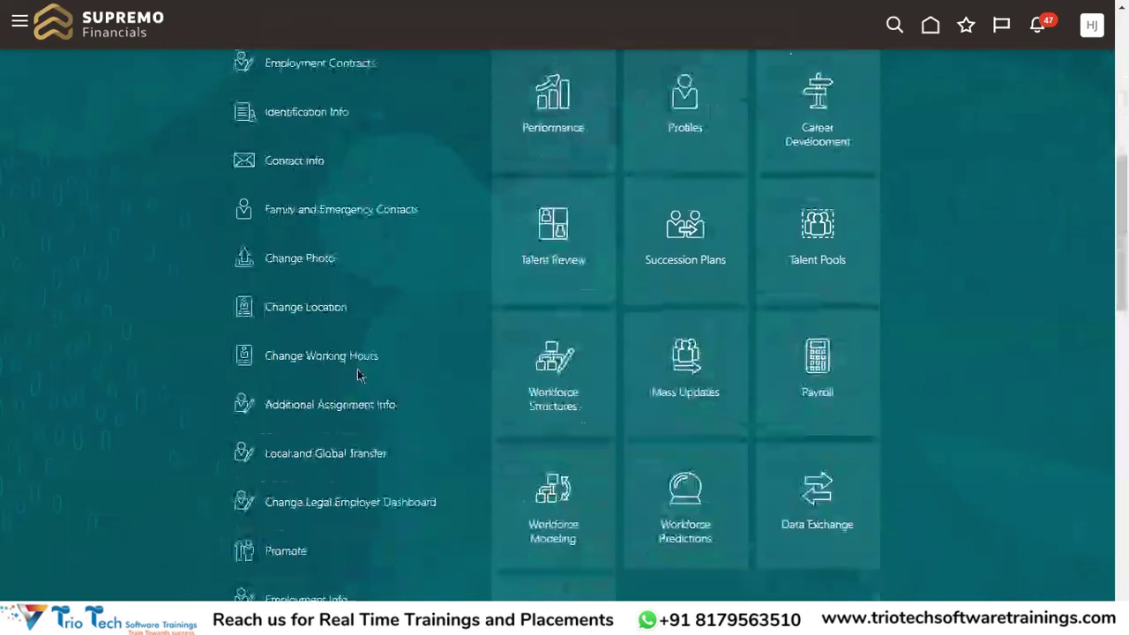
pyautogui.click(254, 413)
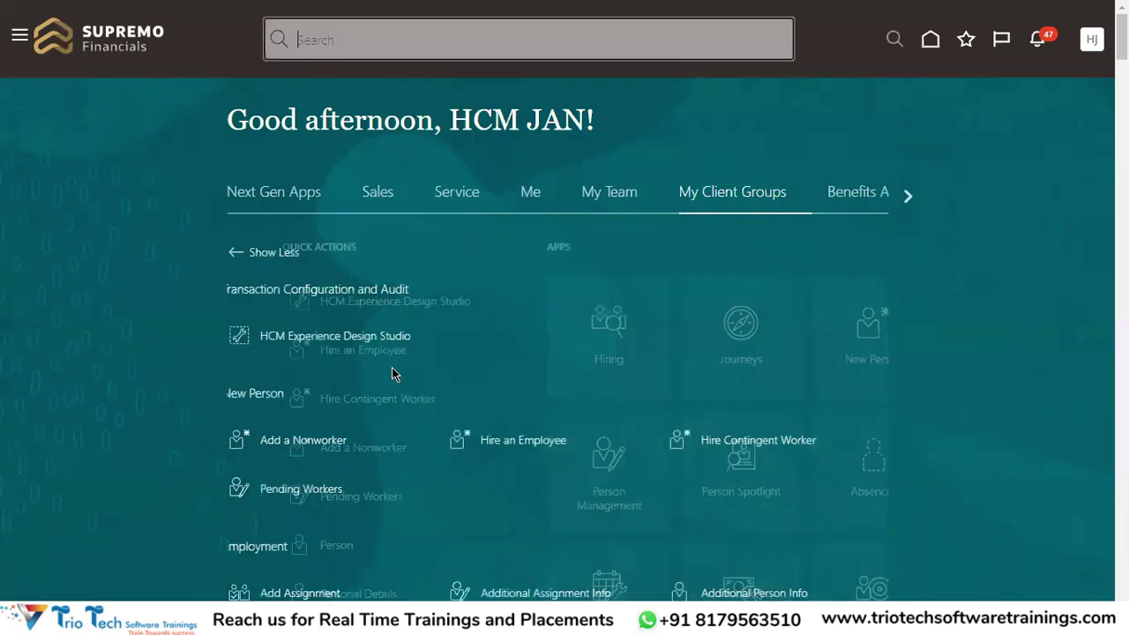
# Go to the Employment actions and open Mass Legal Employer Change.
pyautogui.scroll(-3, 482, 302)
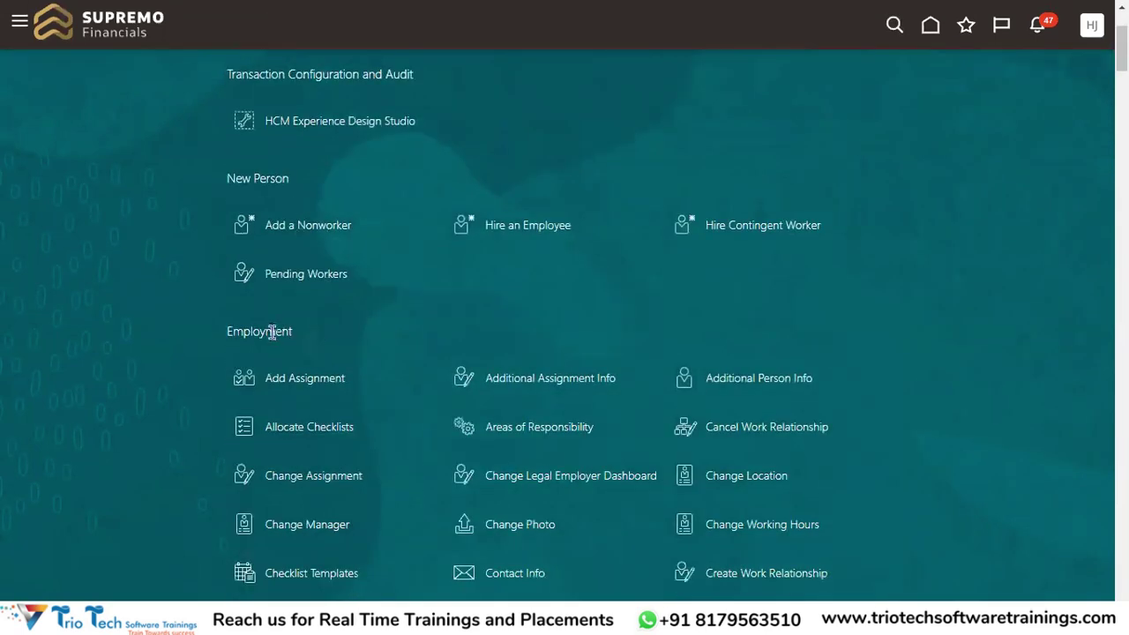
pyautogui.doubleClick(273, 331)
pyautogui.scroll(-5, 618, 320)
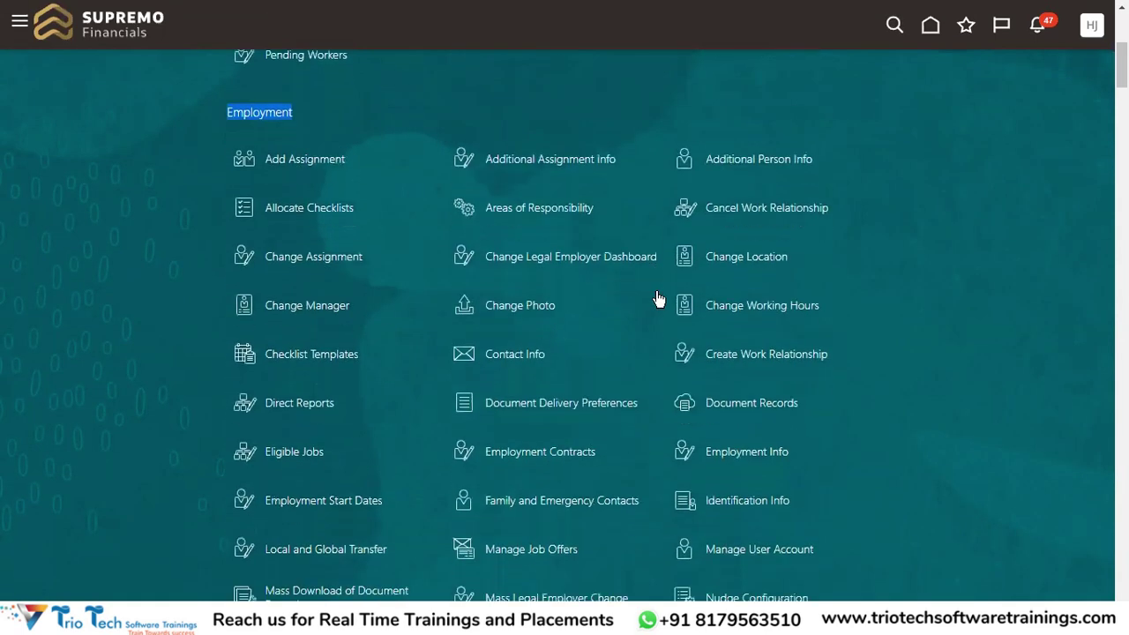
pyautogui.scroll(-1, 671, 341)
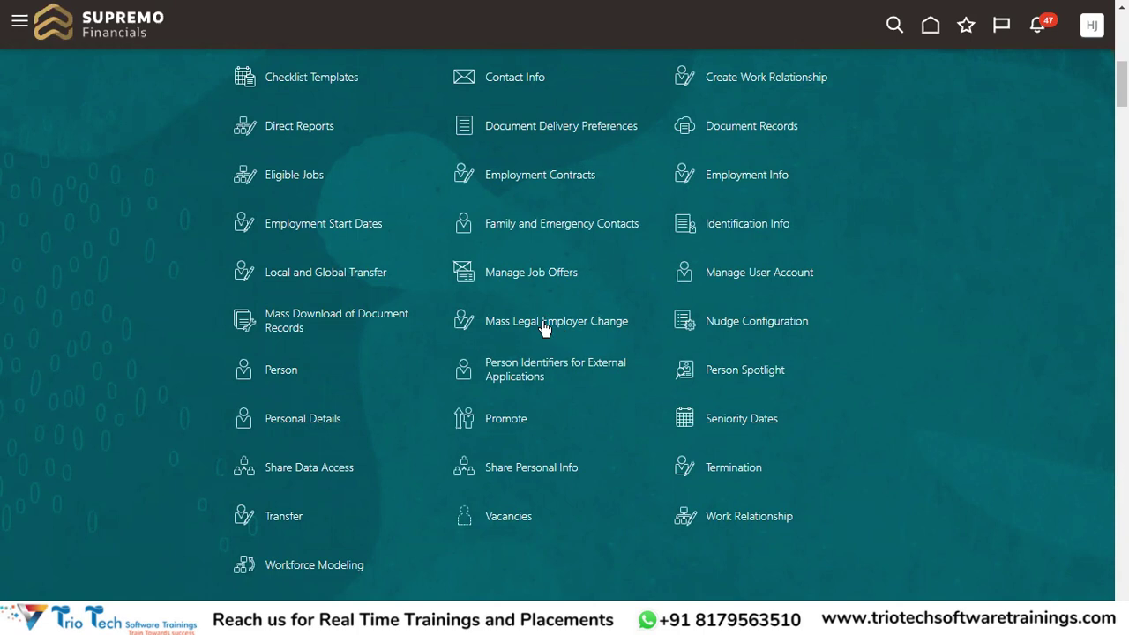
pyautogui.click(544, 328)
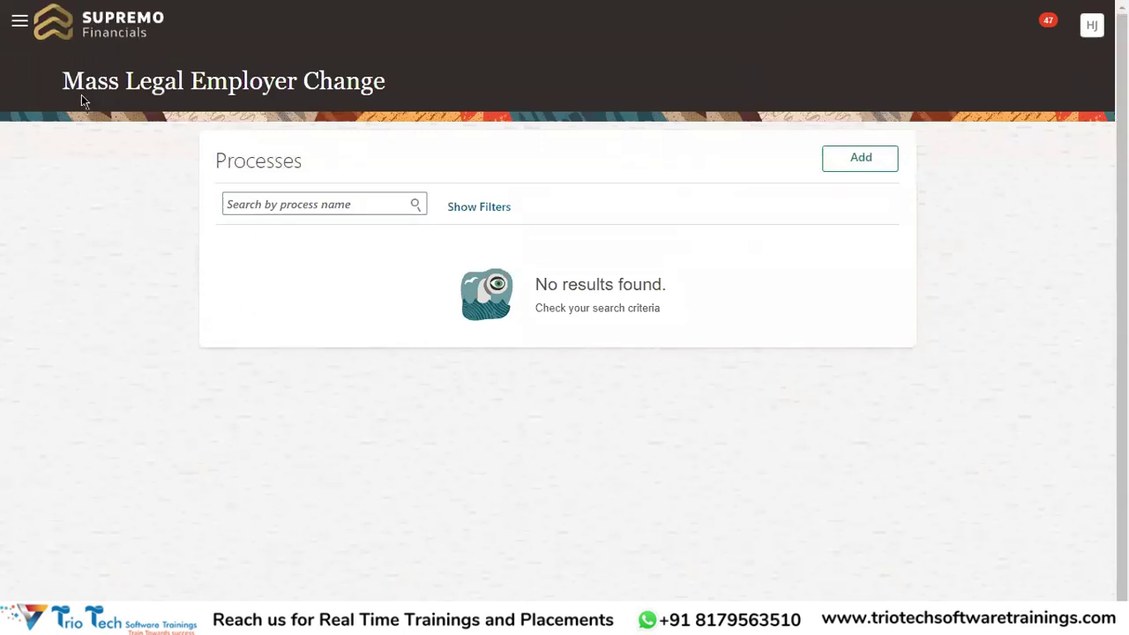
# Start a new mass legal employer change from the empty Processes list.
pyautogui.moveTo(84, 81); pyautogui.dragTo(380, 100)
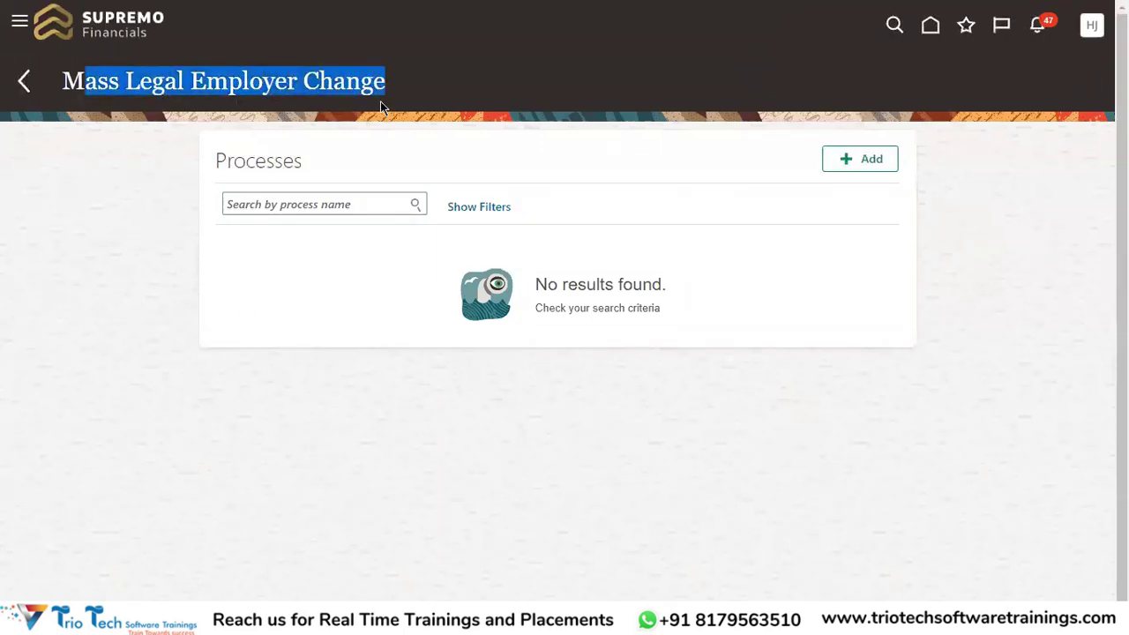
pyautogui.doubleClick(236, 162)
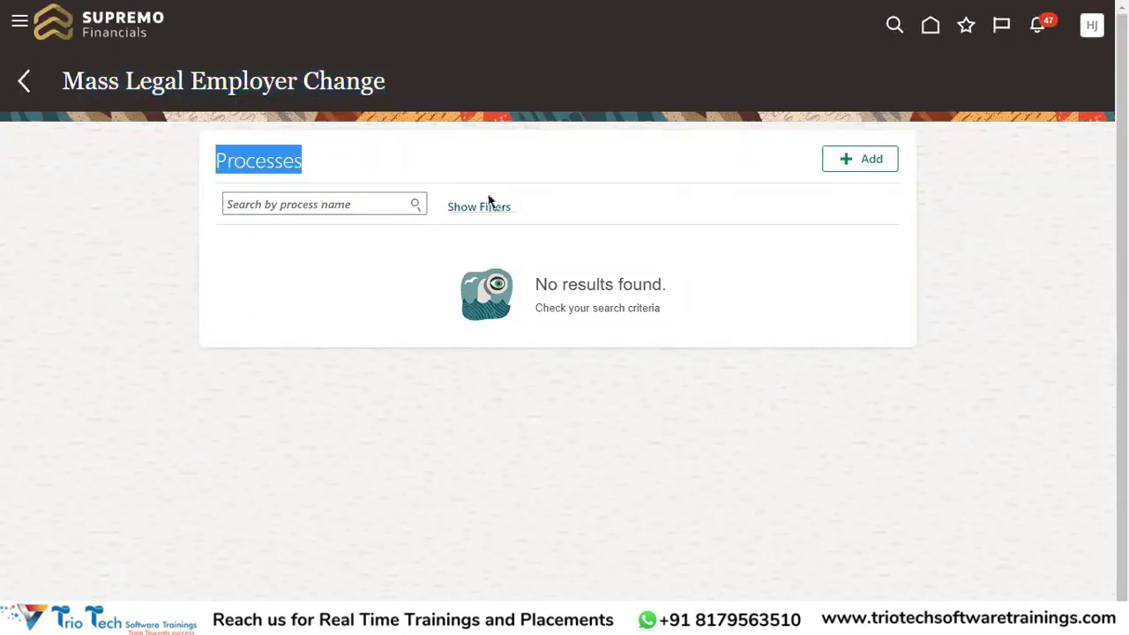
pyautogui.click(866, 161)
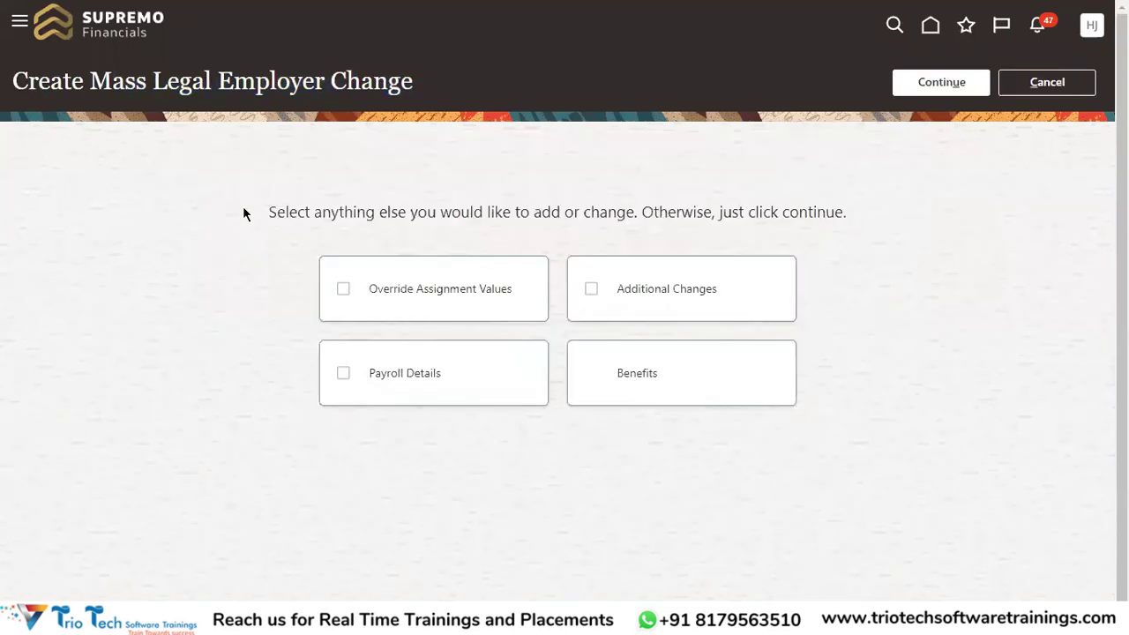
pyautogui.doubleClick(71, 81)
pyautogui.moveTo(132, 73); pyautogui.dragTo(416, 81)
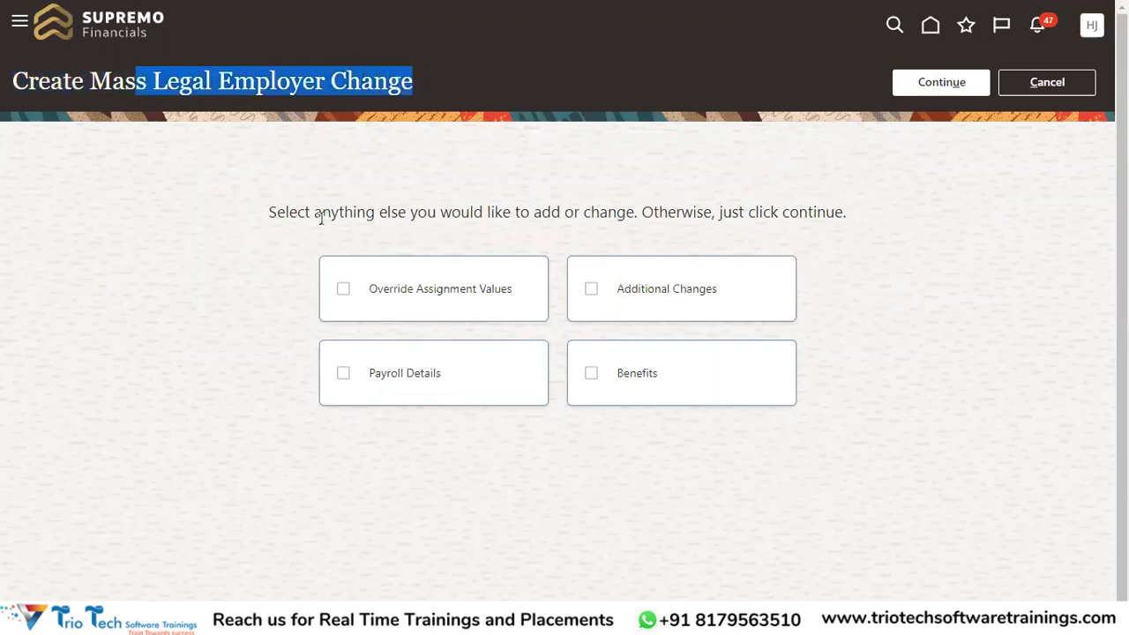
pyautogui.moveTo(267, 212); pyautogui.dragTo(829, 209)
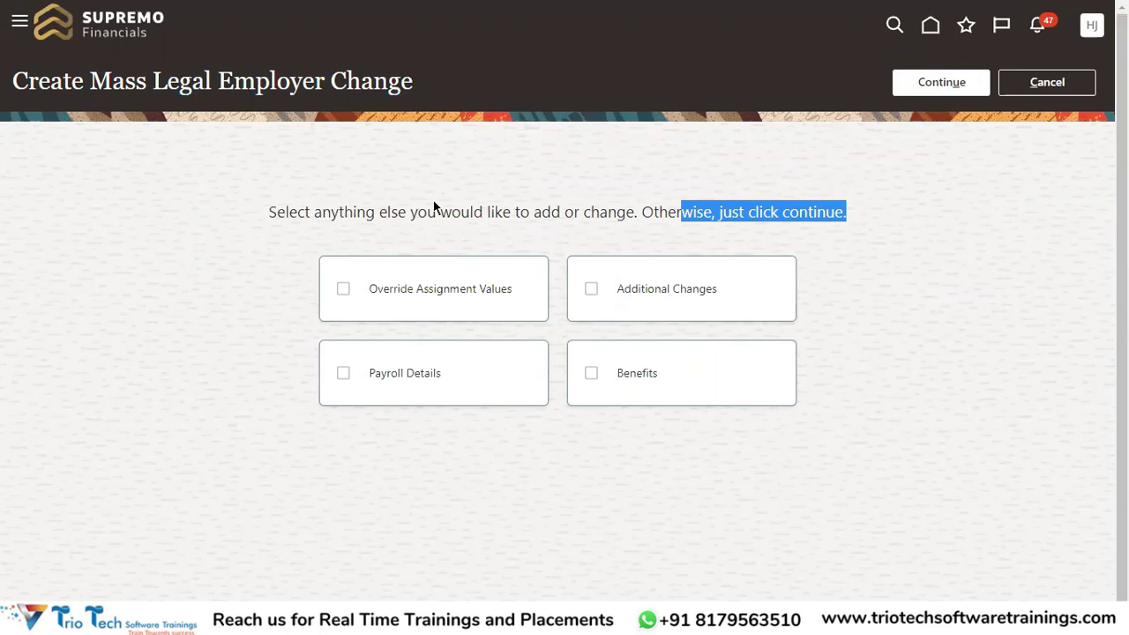
# Include Override Assignment Values, Additional Changes, Payroll Details and Benefits in the change.
pyautogui.click(444, 292)
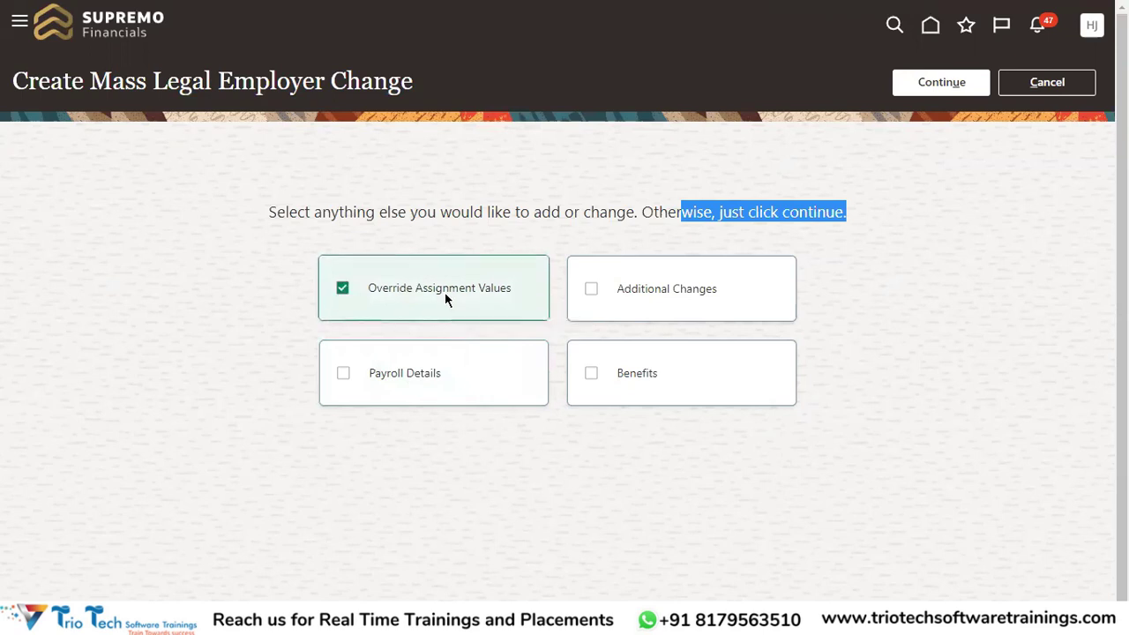
pyautogui.click(670, 308)
pyautogui.click(422, 377)
pyautogui.click(627, 383)
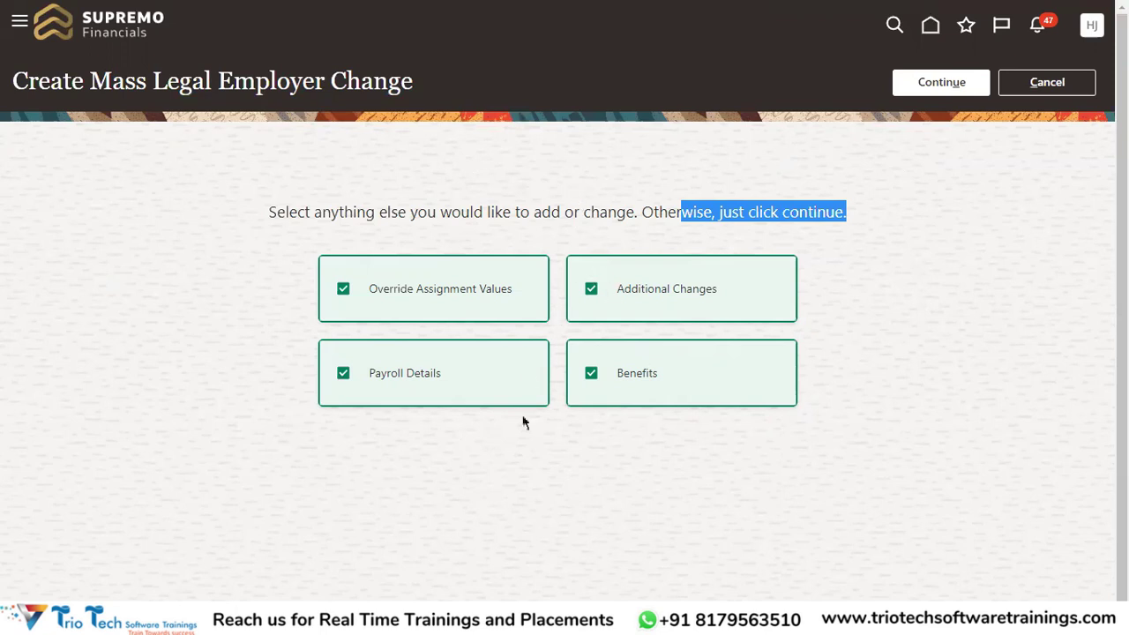
pyautogui.click(432, 495)
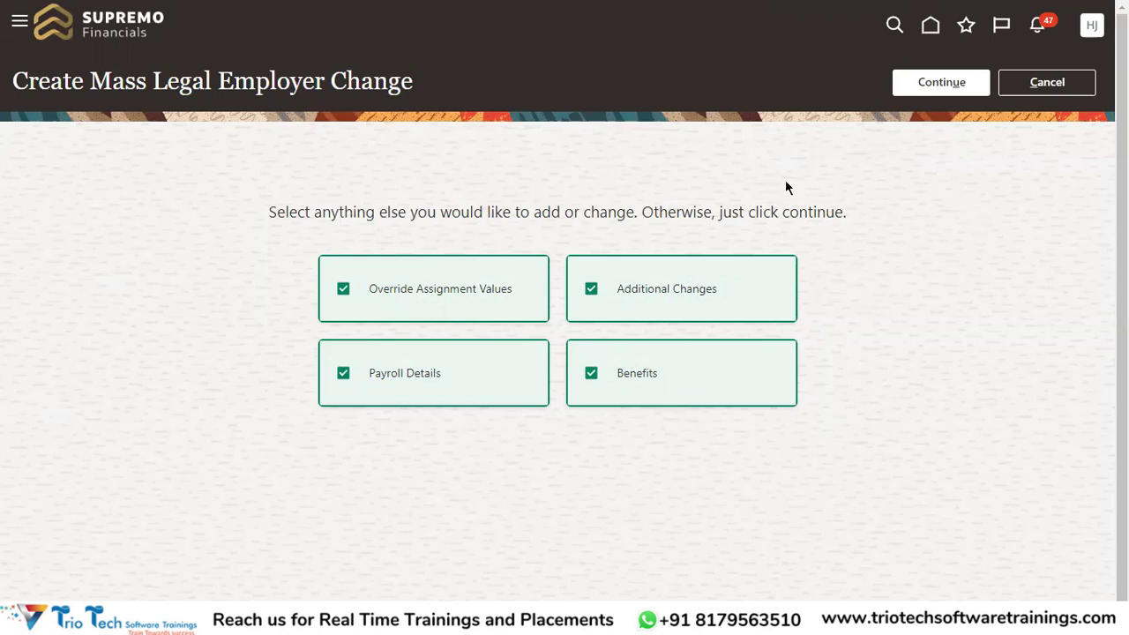
# Keep 2/6/23 as the transfer effective date in When and Why.
pyautogui.click(929, 91)
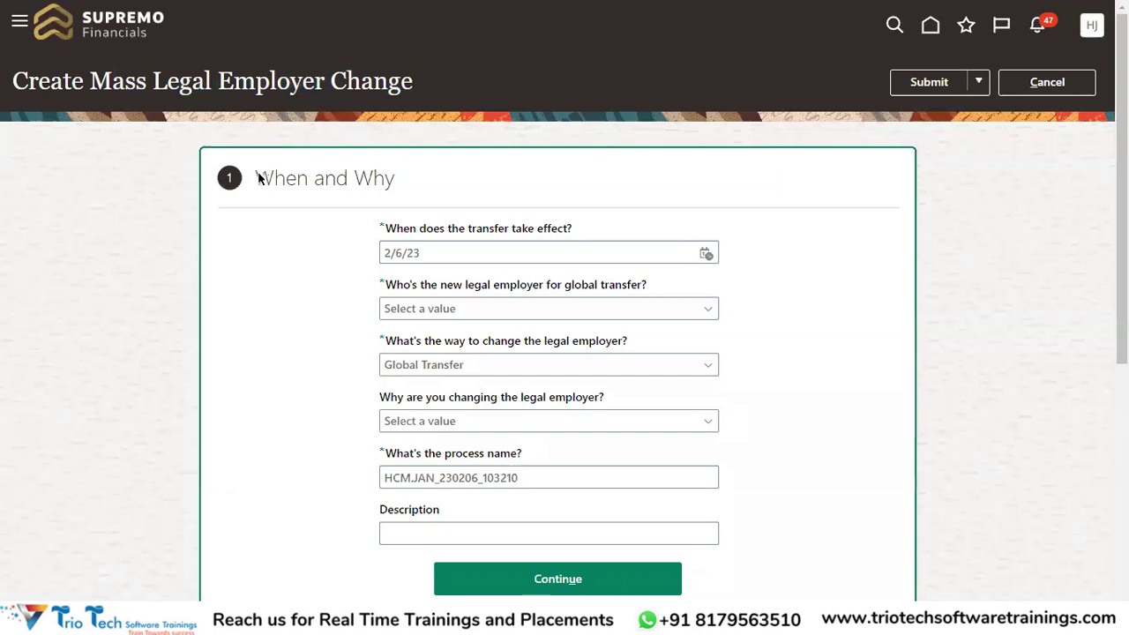
pyautogui.moveTo(386, 231); pyautogui.dragTo(569, 225)
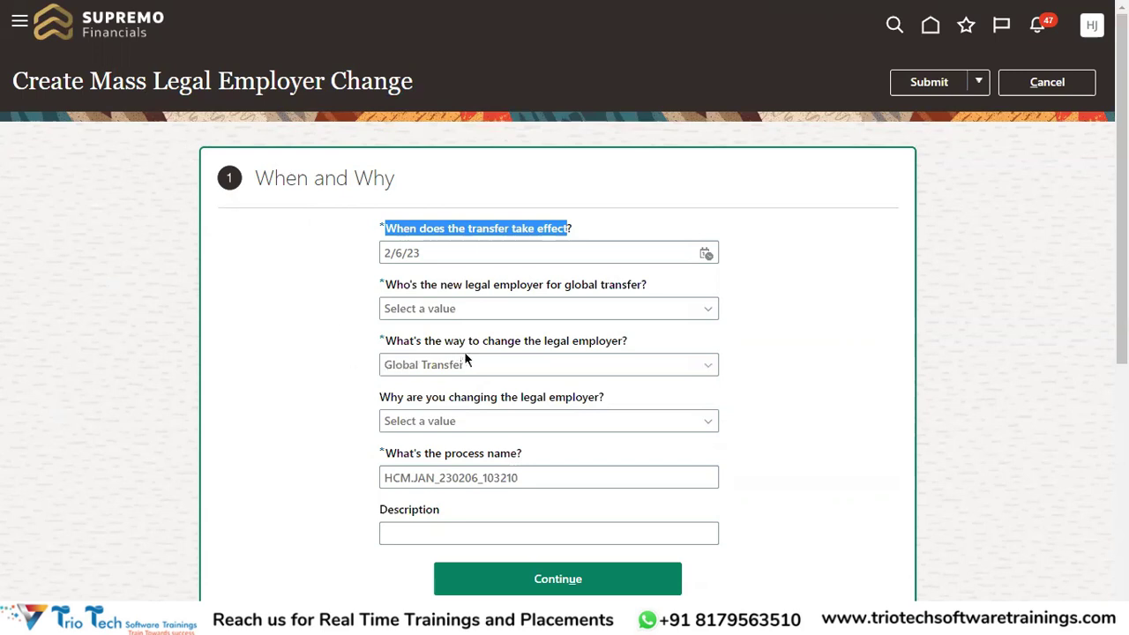
pyautogui.moveTo(467, 364); pyautogui.dragTo(374, 384)
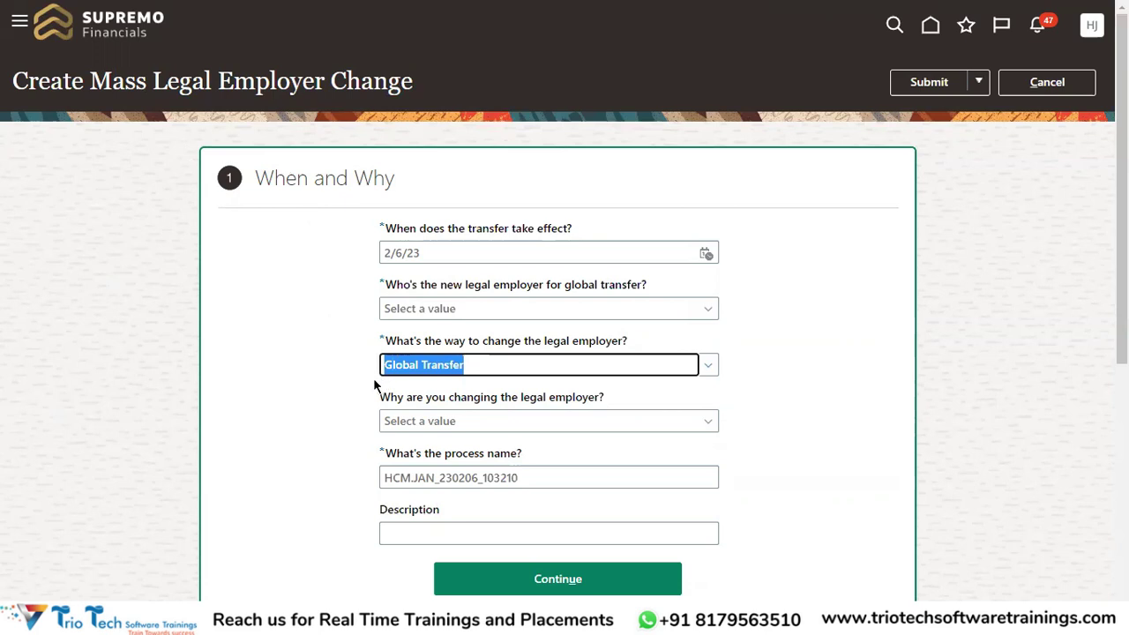
pyautogui.click(545, 255)
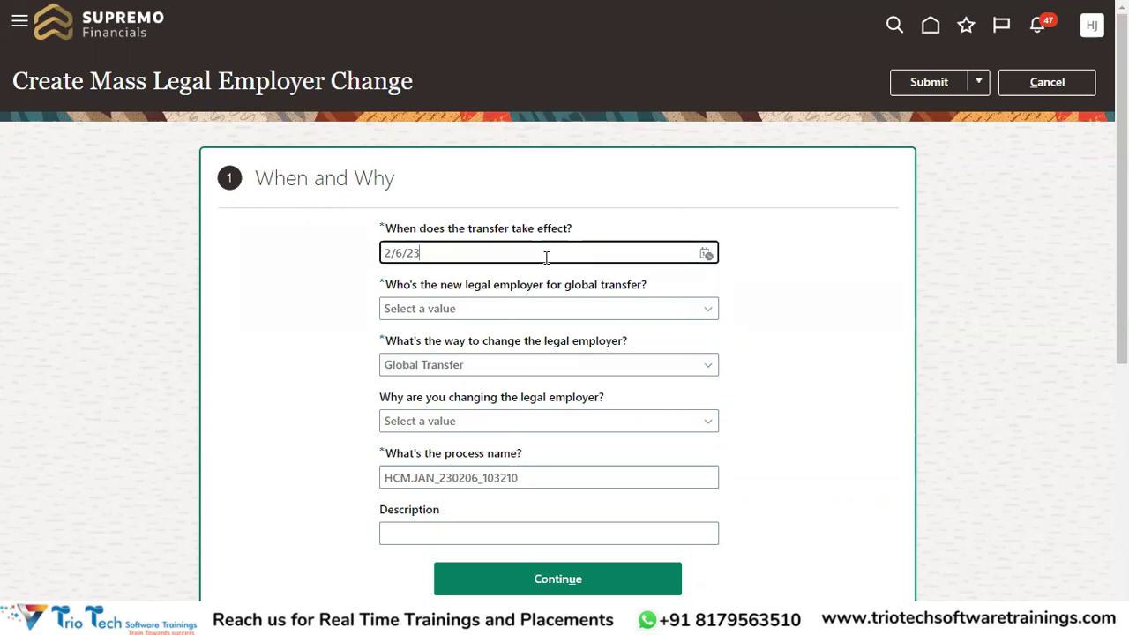
pyautogui.click(707, 253)
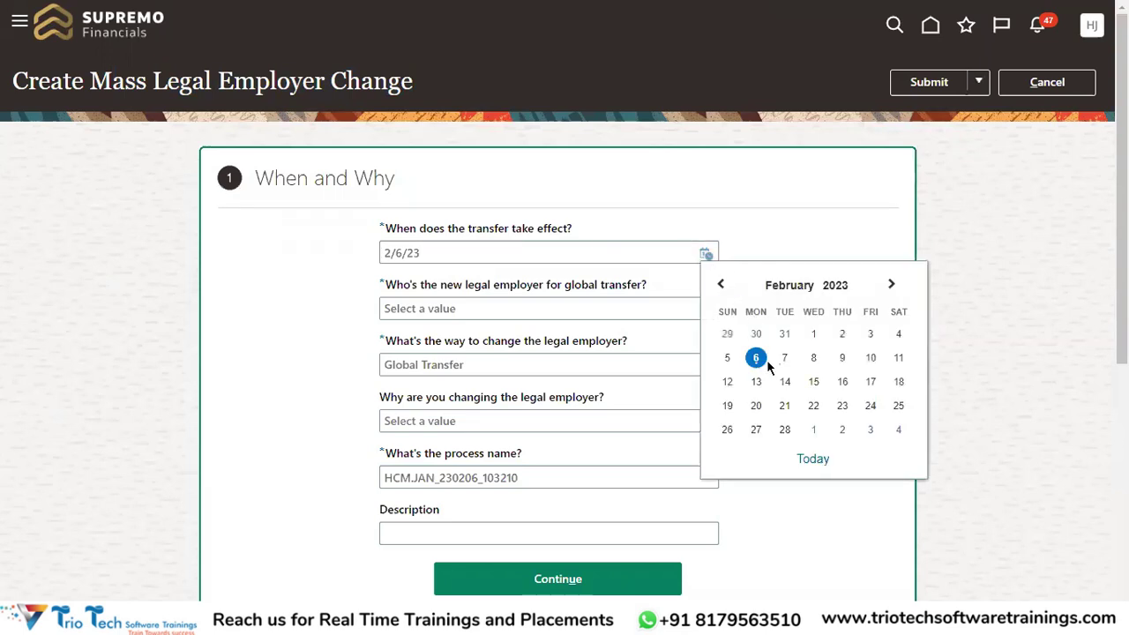
pyautogui.click(756, 357)
pyautogui.moveTo(438, 256); pyautogui.dragTo(651, 285)
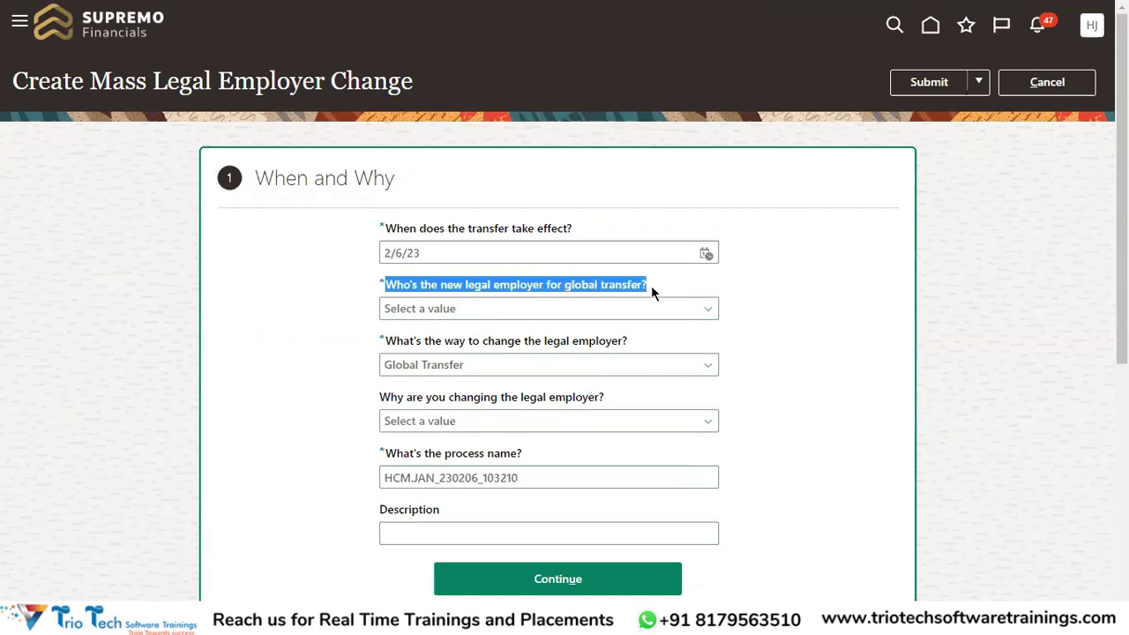
# Choose Vision Corporation LE as the new legal employer.
pyautogui.click(708, 310)
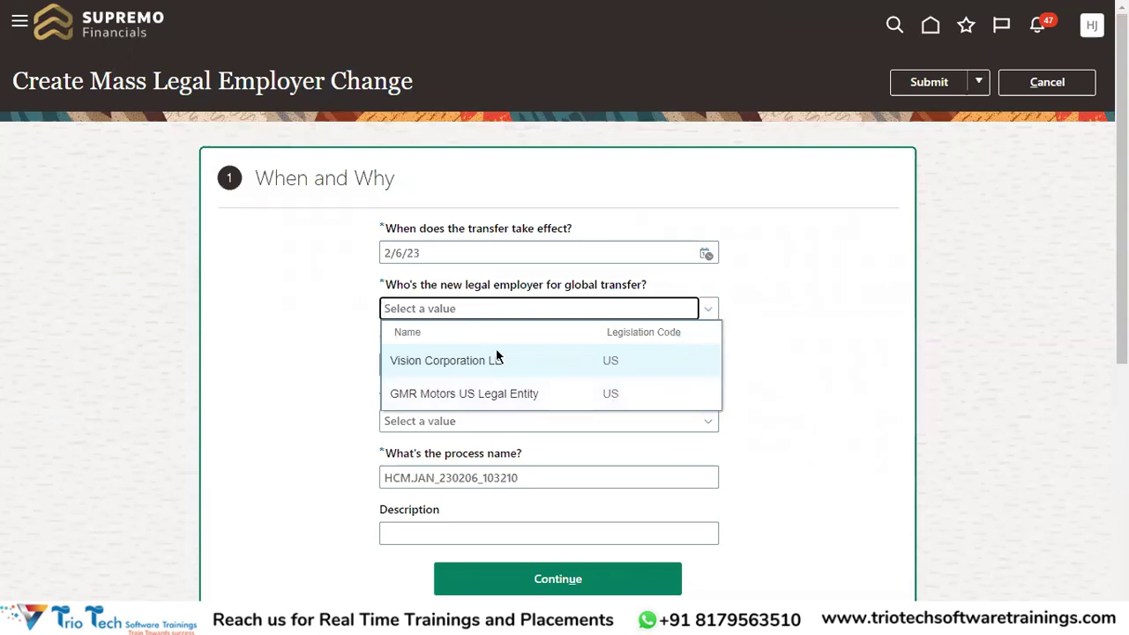
pyautogui.click(422, 363)
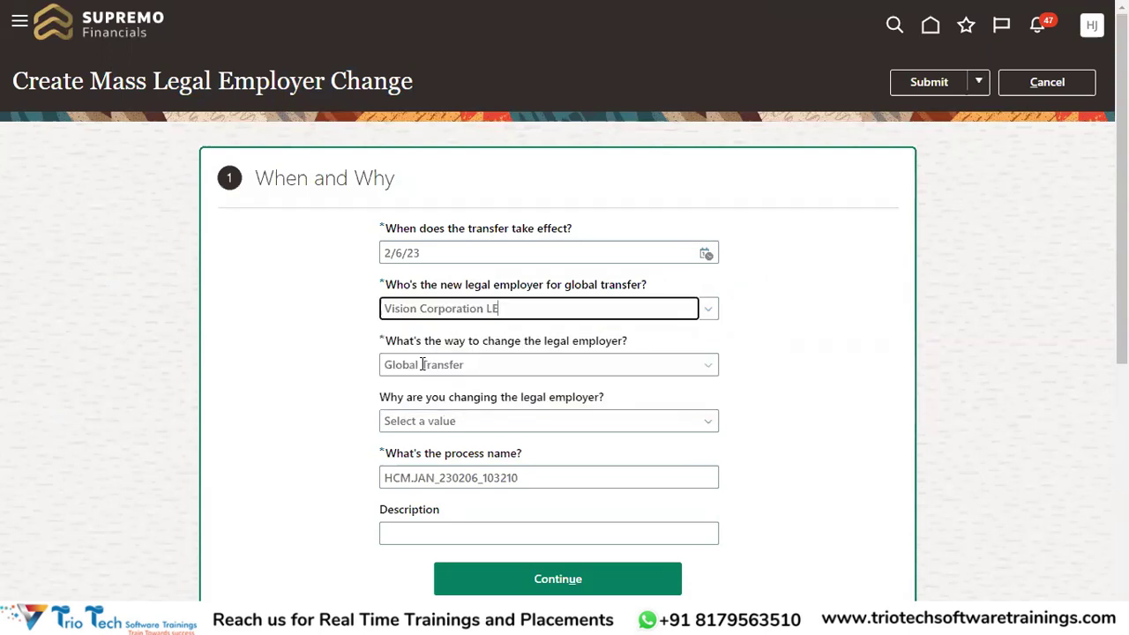
pyautogui.moveTo(519, 309); pyautogui.dragTo(376, 330)
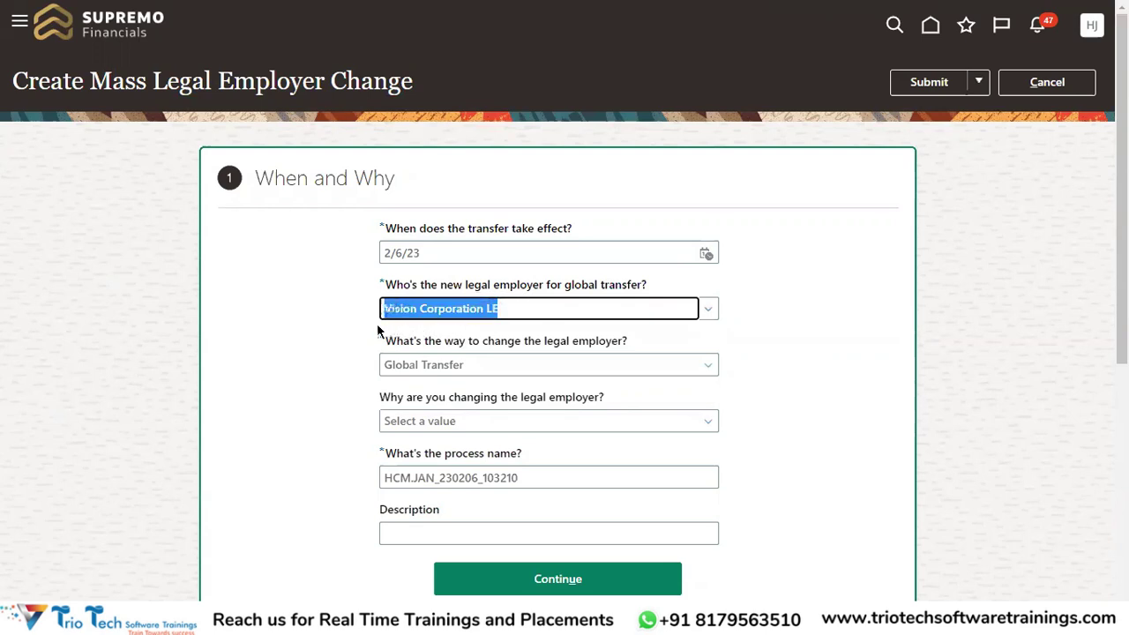
pyautogui.moveTo(91, 81); pyautogui.dragTo(322, 105)
pyautogui.moveTo(439, 285); pyautogui.dragTo(584, 308)
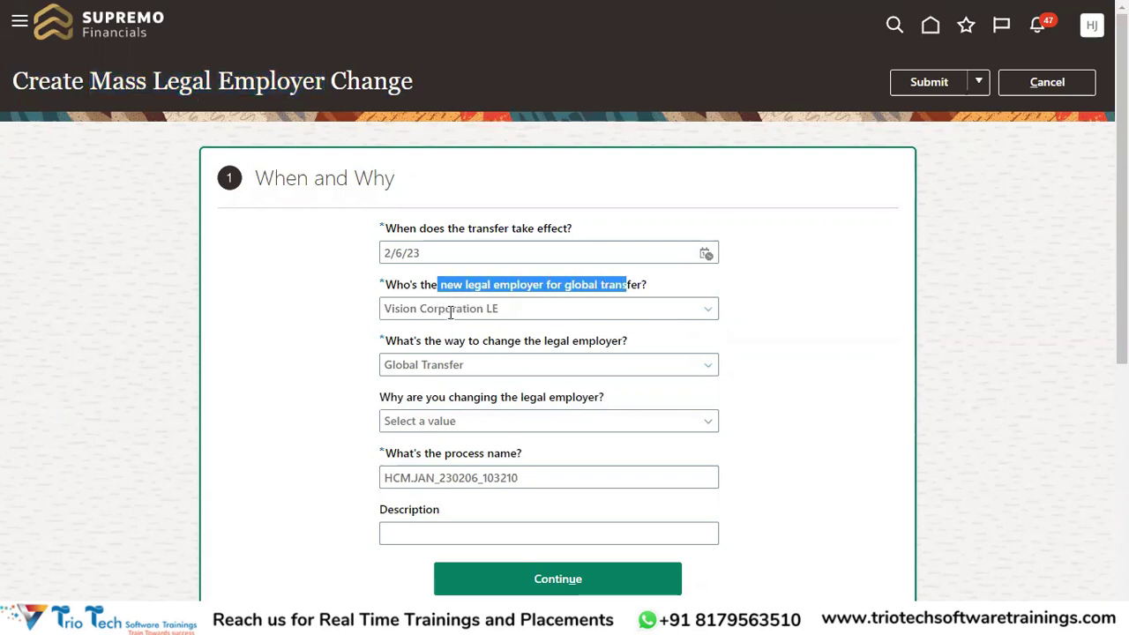
pyautogui.moveTo(386, 341); pyautogui.dragTo(497, 341)
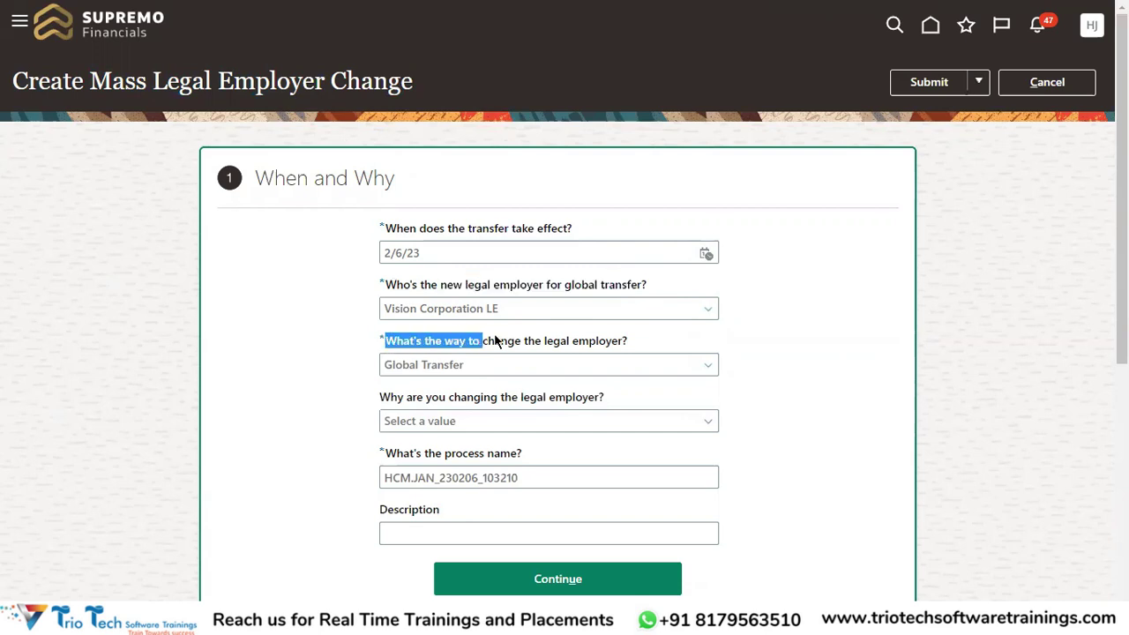
pyautogui.moveTo(584, 339); pyautogui.dragTo(623, 338)
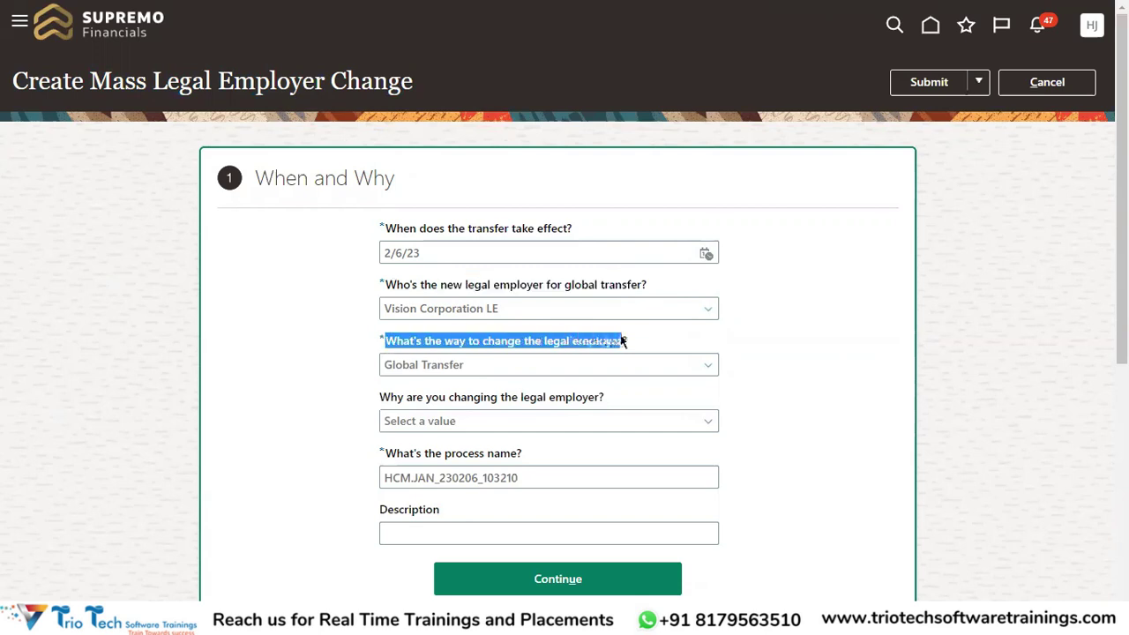
# Keep Global Transfer as the way to change and pick Reorganization as the reason.
pyautogui.click(499, 365)
pyautogui.moveTo(388, 416); pyautogui.dragTo(473, 416)
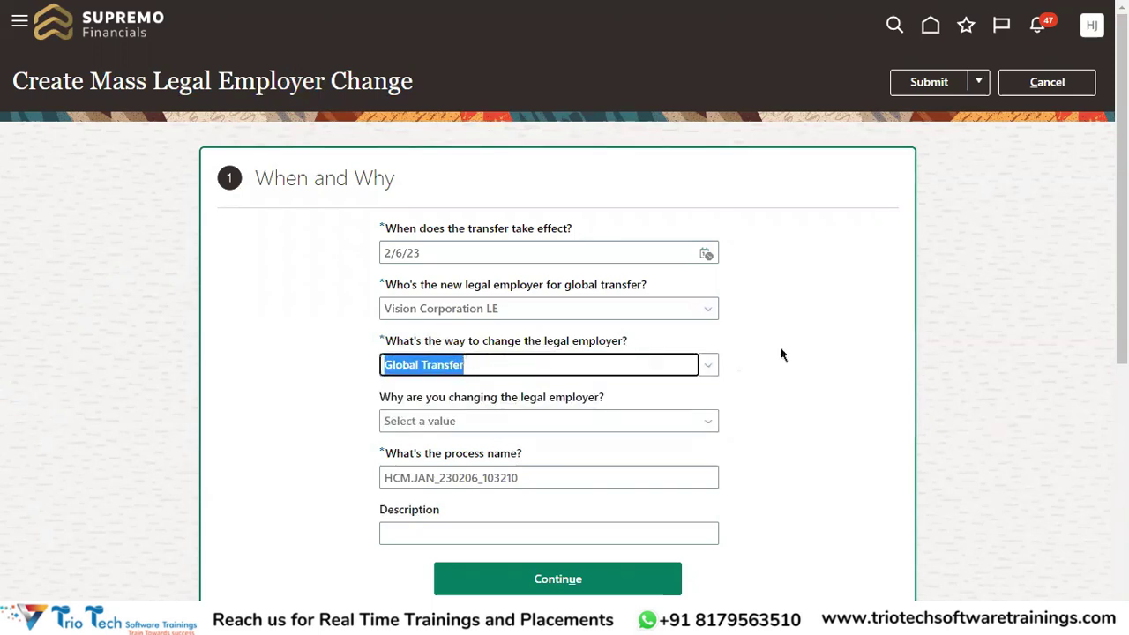
pyautogui.click(429, 420)
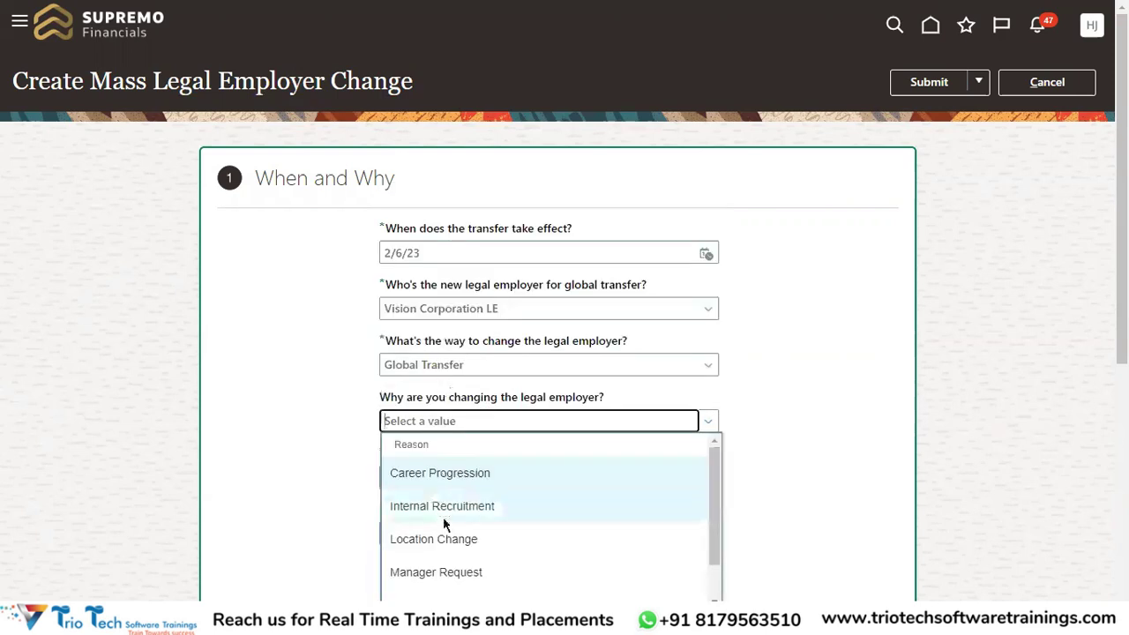
pyautogui.scroll(-1, 460, 467)
pyautogui.scroll(1, 454, 502)
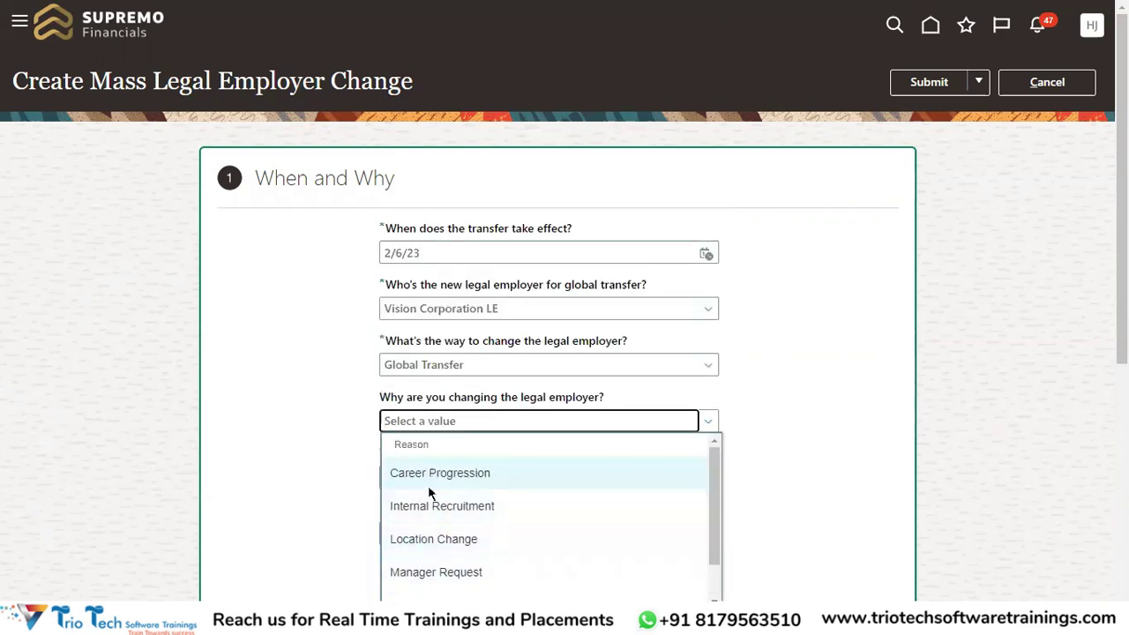
pyautogui.scroll(-1, 428, 498)
pyautogui.click(424, 565)
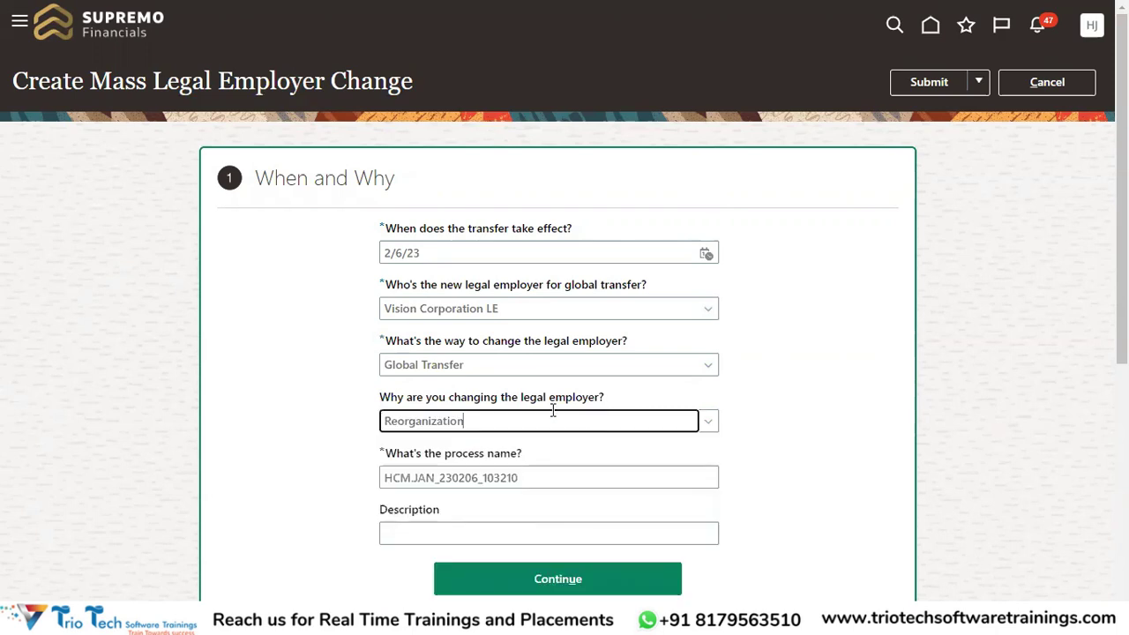
pyautogui.scroll(-1, 692, 437)
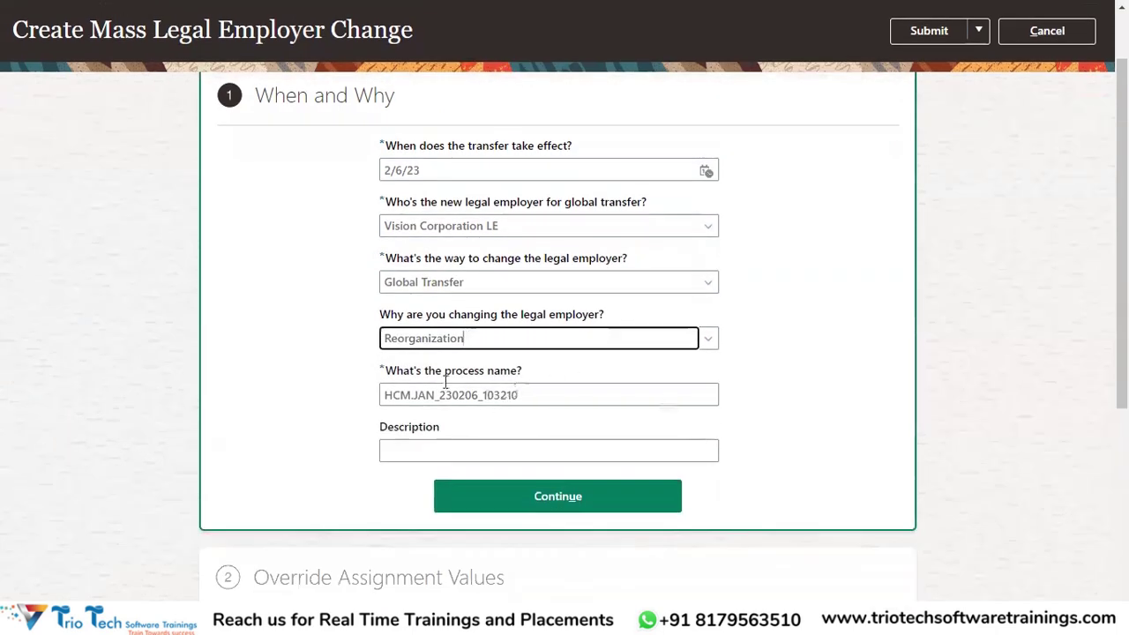
# Keep the generated process name unchanged and finish the When and Why section.
pyautogui.moveTo(552, 398); pyautogui.dragTo(394, 396)
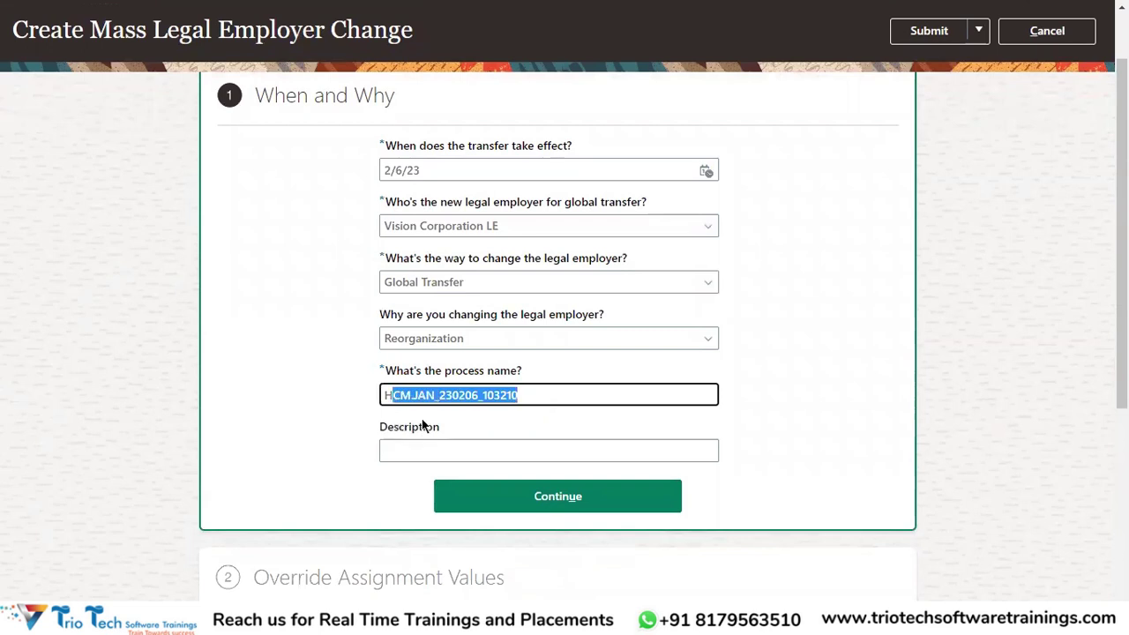
pyautogui.keyDown('shift'); pyautogui.click(414, 397); pyautogui.keyUp('shift')
pyautogui.click(456, 397)
pyautogui.doubleClick(477, 399)
pyautogui.click(519, 395)
pyautogui.doubleClick(501, 395)
pyautogui.click(532, 400)
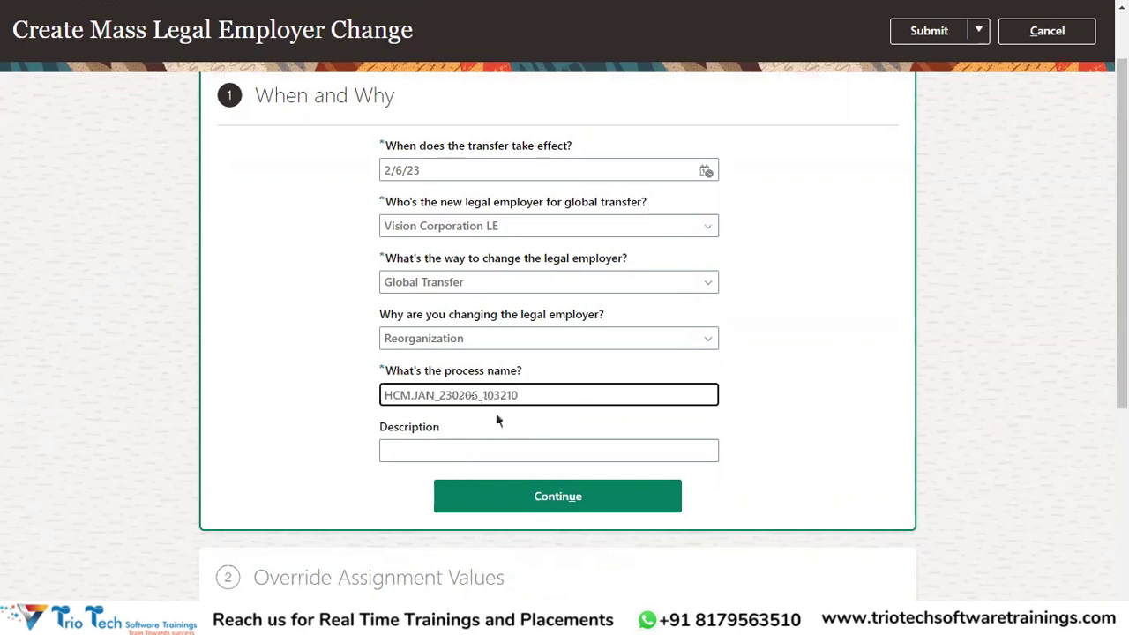
pyautogui.moveTo(533, 393); pyautogui.dragTo(379, 402)
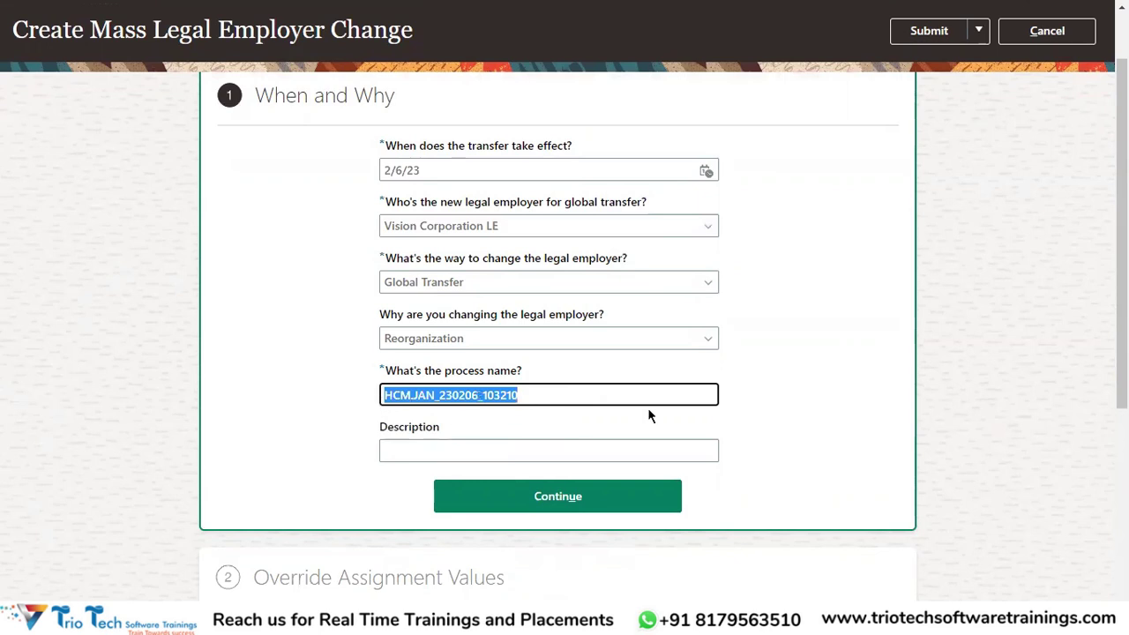
pyautogui.scroll(2, 647, 414)
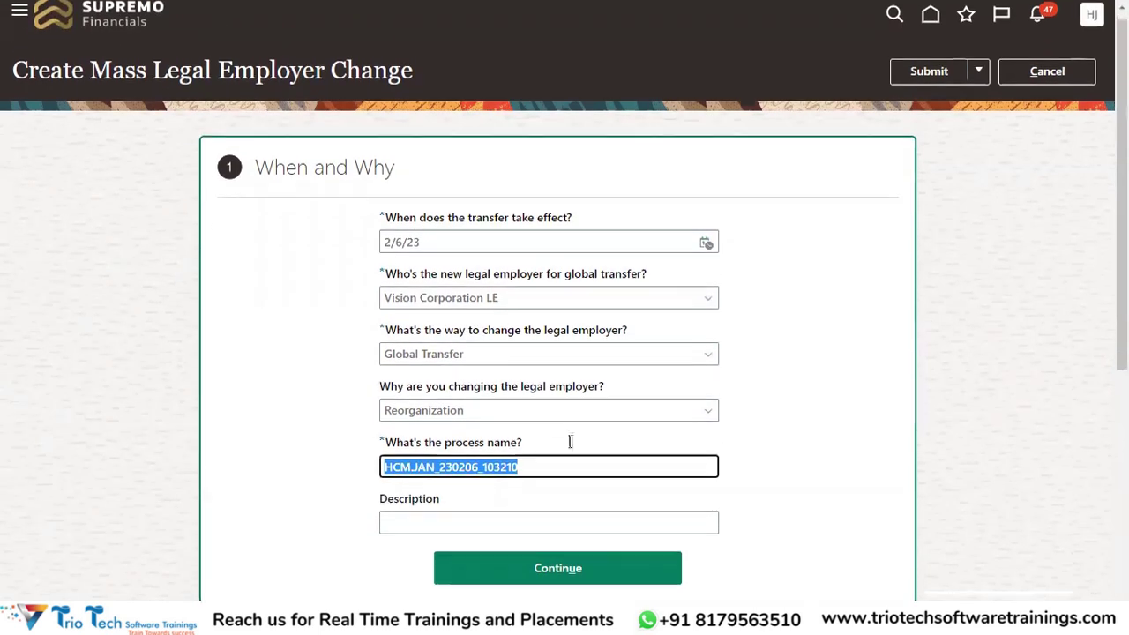
pyautogui.scroll(-3, 530, 414)
pyautogui.click(515, 368)
pyautogui.click(539, 414)
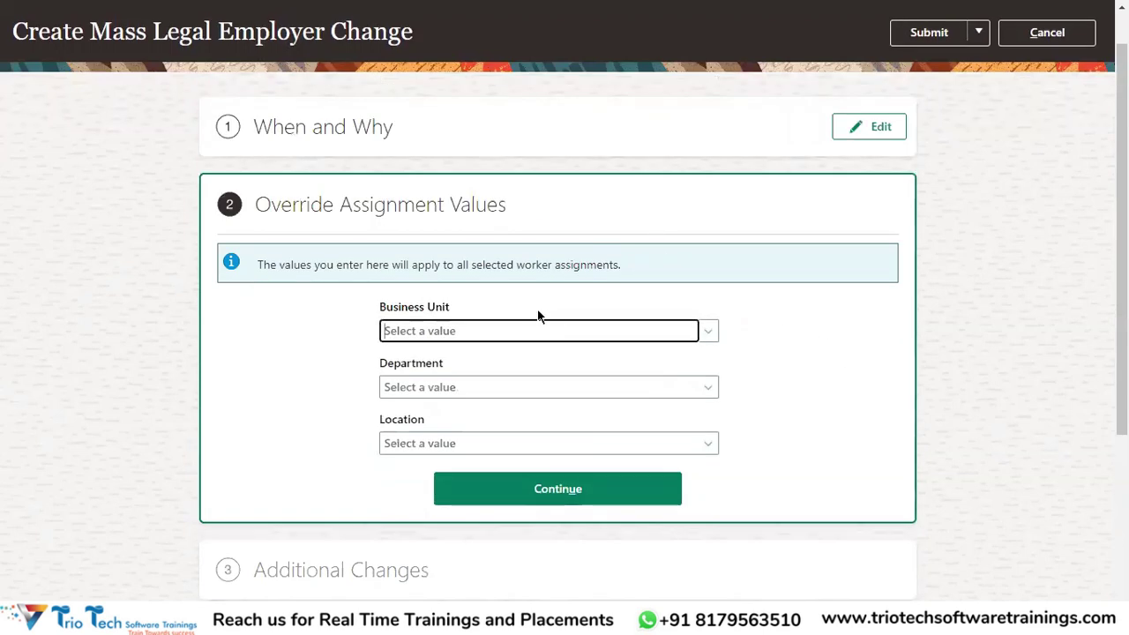
# Set the overriding Business Unit to GMR Motors UK BU and confirm the assignment overrides.
pyautogui.scroll(1, 539, 315)
pyautogui.moveTo(254, 257); pyautogui.dragTo(499, 259)
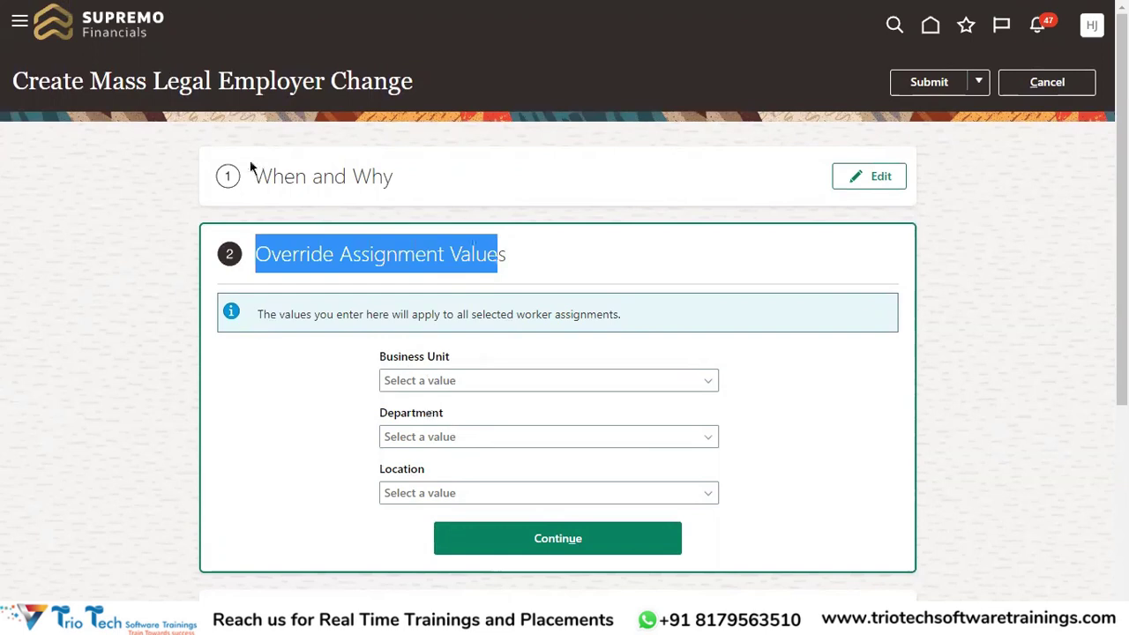
pyautogui.click(117, 77)
pyautogui.doubleClick(118, 77)
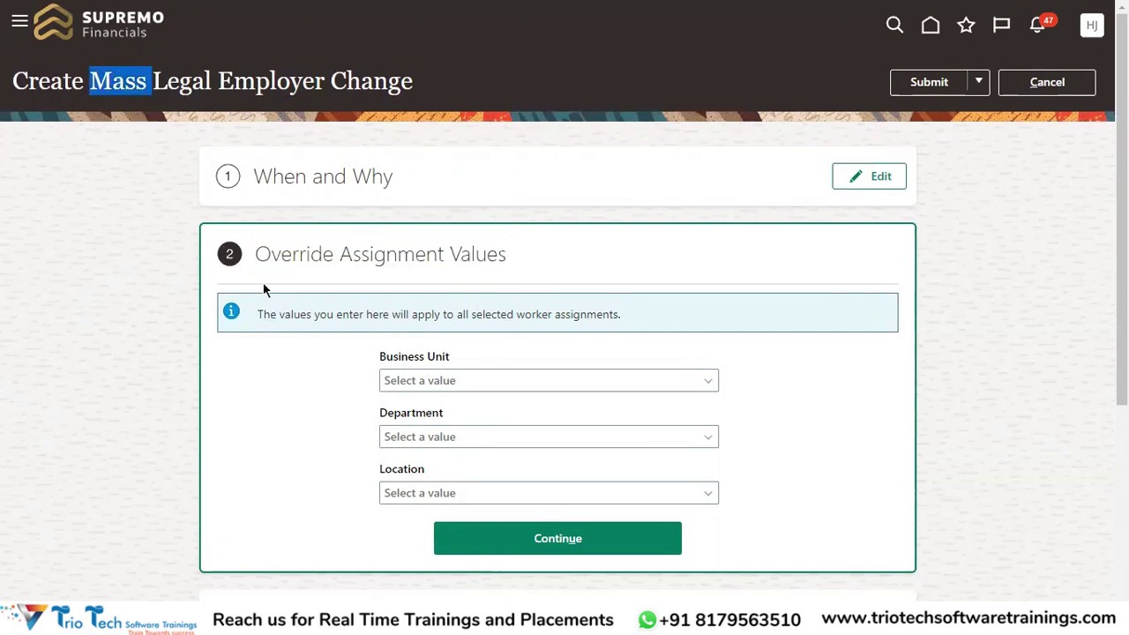
pyautogui.click(462, 385)
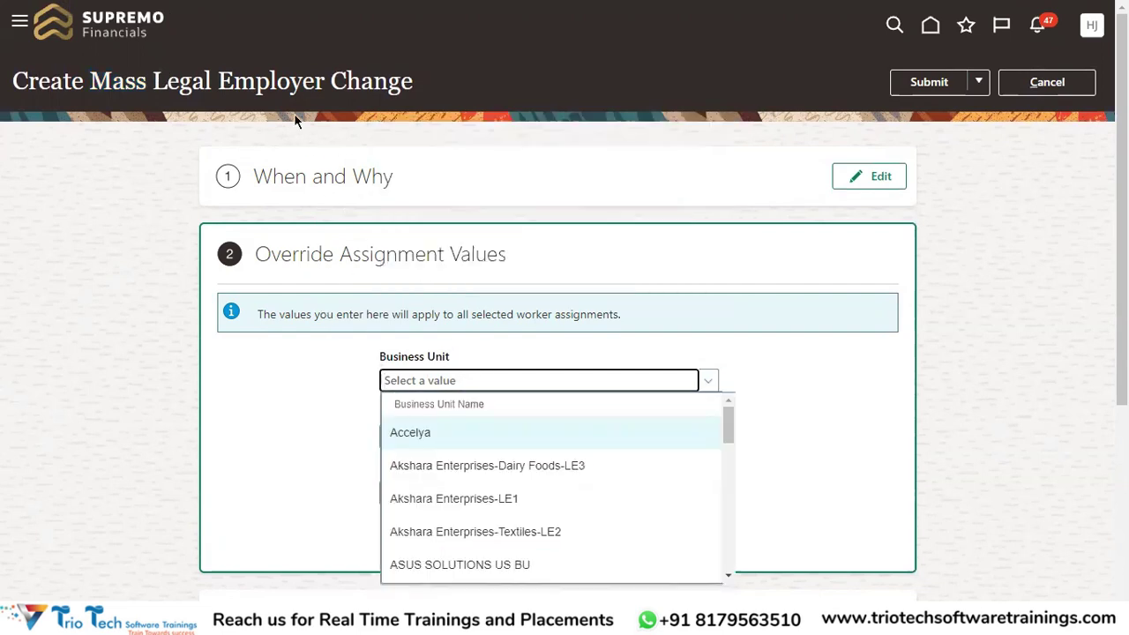
pyautogui.moveTo(146, 81); pyautogui.dragTo(307, 79)
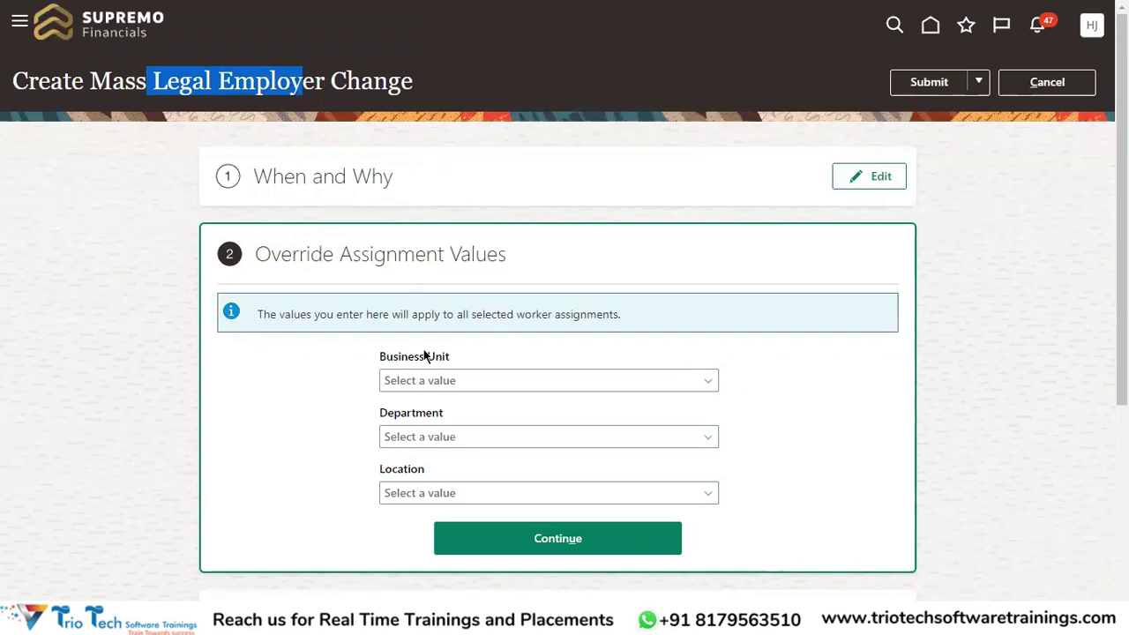
pyautogui.click(408, 374)
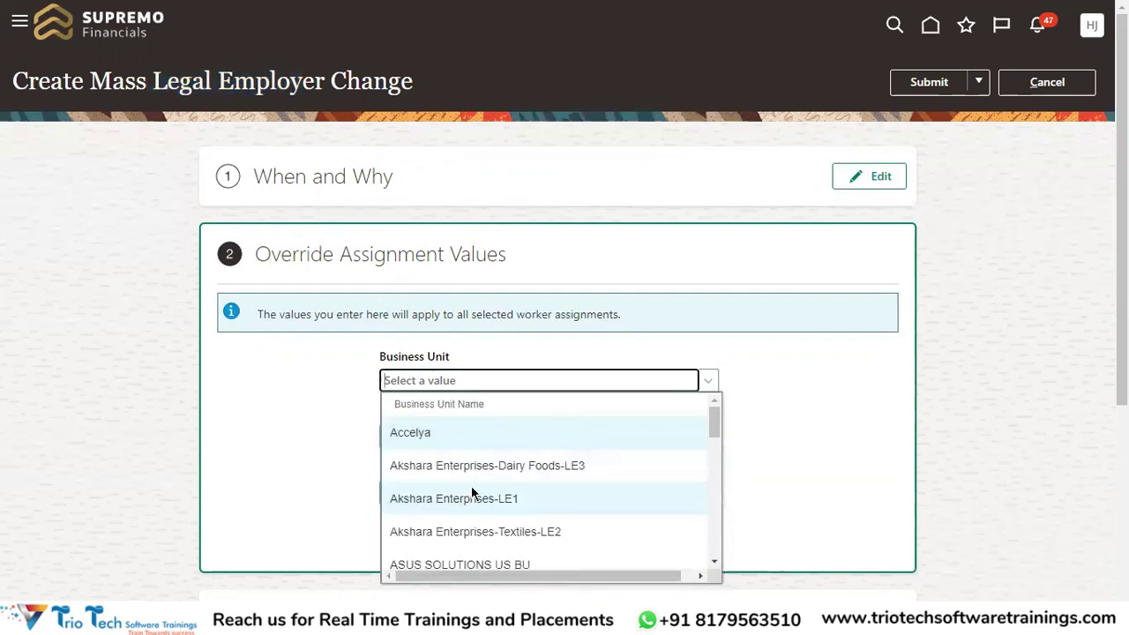
pyautogui.scroll(-3, 463, 499)
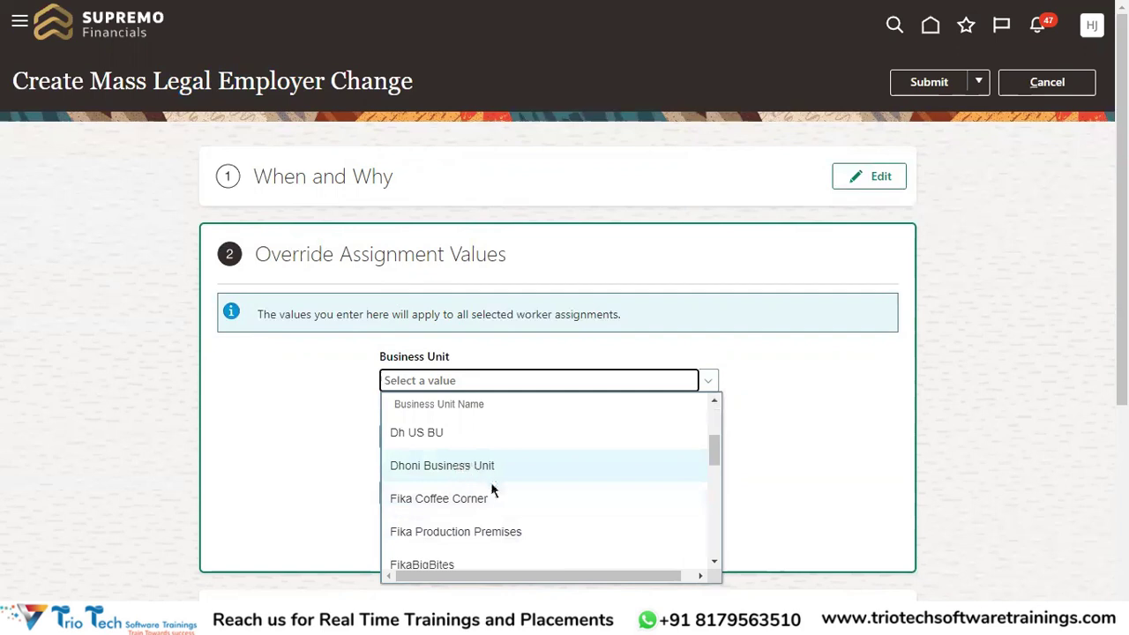
pyautogui.scroll(-2, 465, 503)
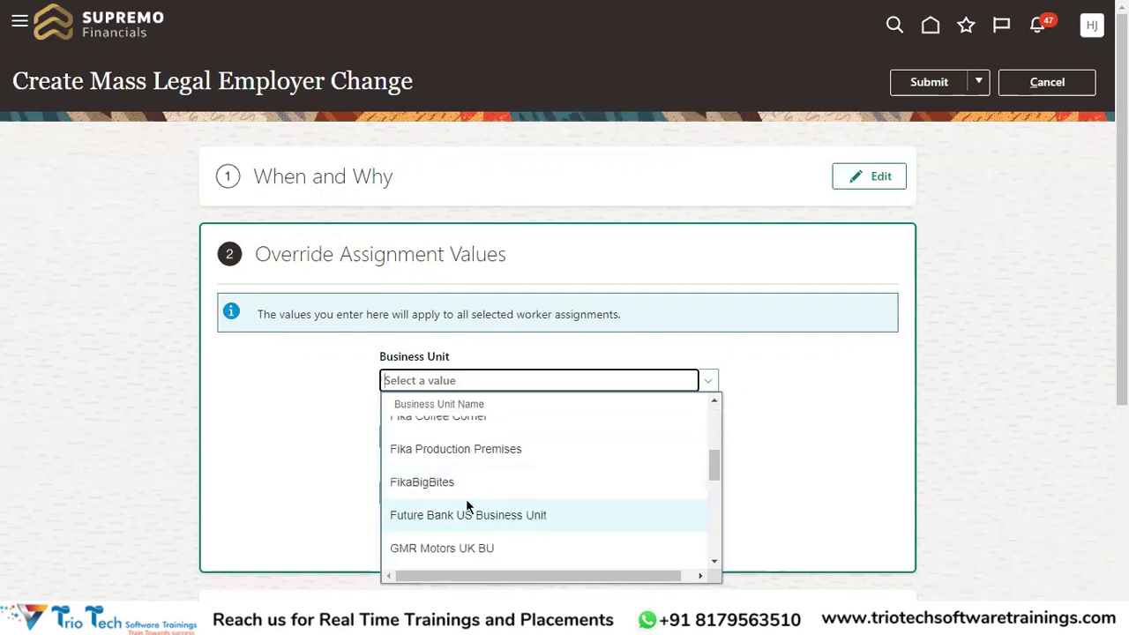
pyautogui.click(444, 544)
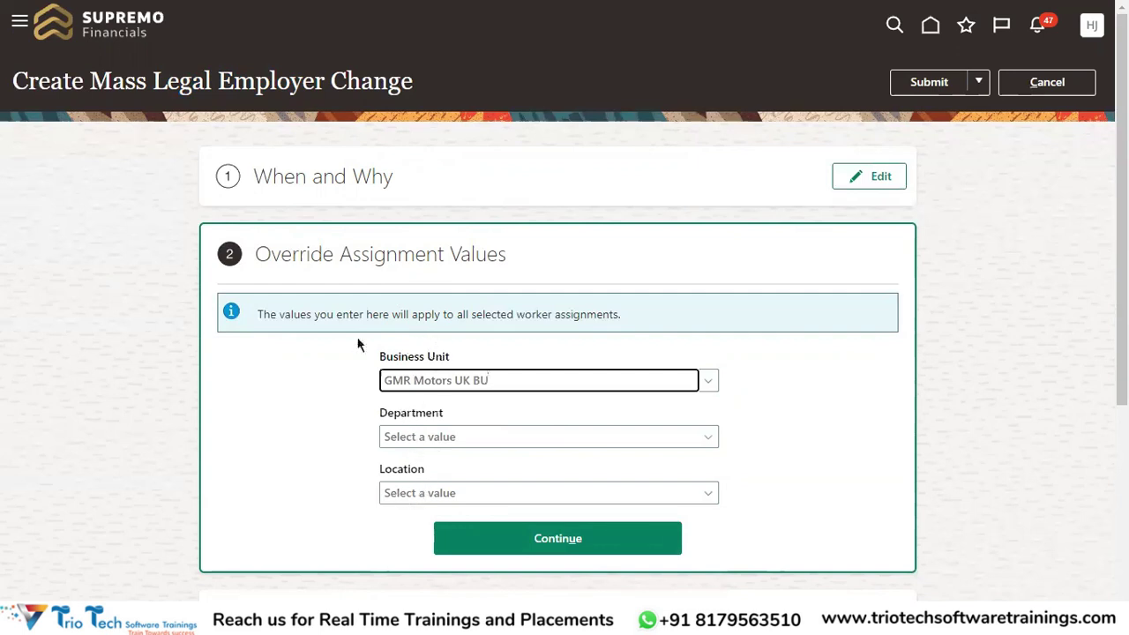
pyautogui.click(307, 254)
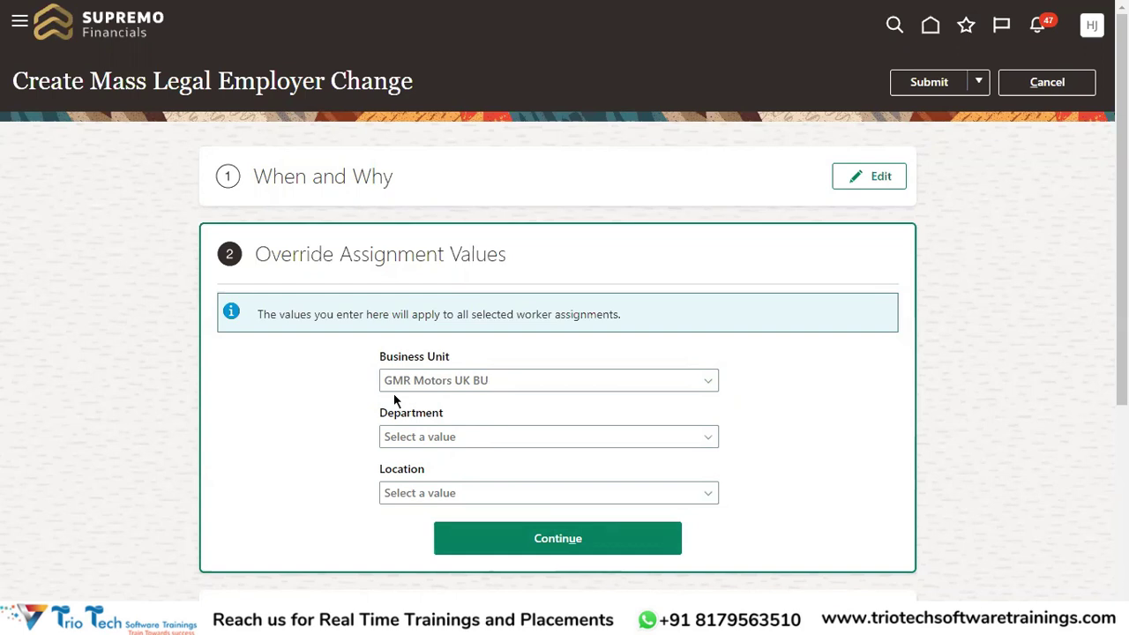
pyautogui.click(549, 539)
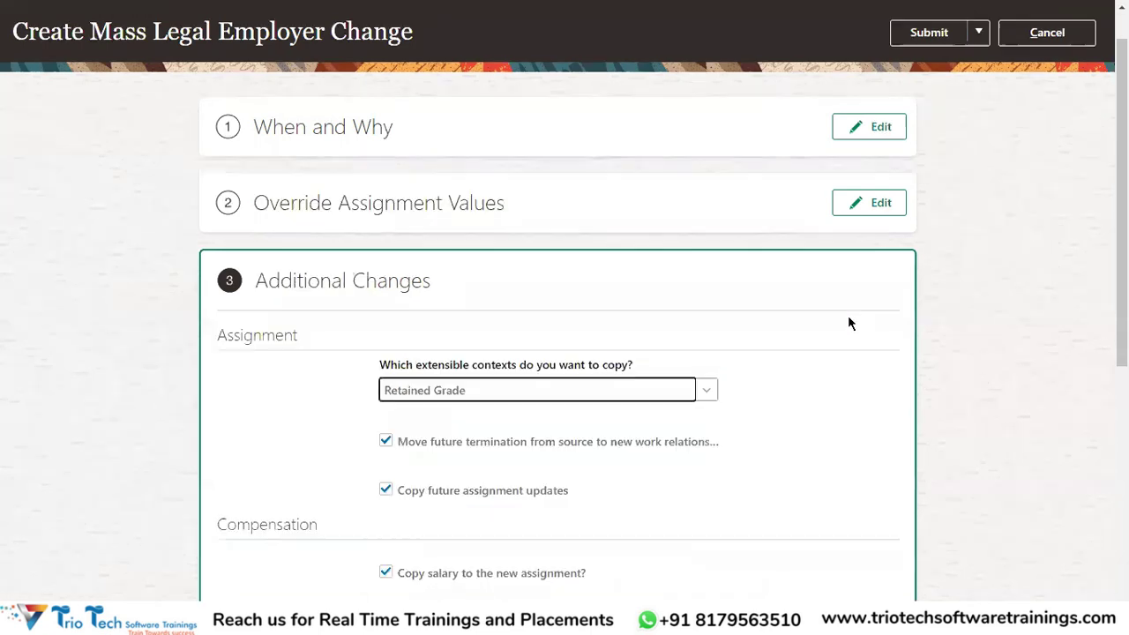
# Keep Retained Grade as the extensible context to copy in Additional Changes.
pyautogui.moveTo(255, 283); pyautogui.dragTo(465, 289)
pyautogui.scroll(-1, 630, 298)
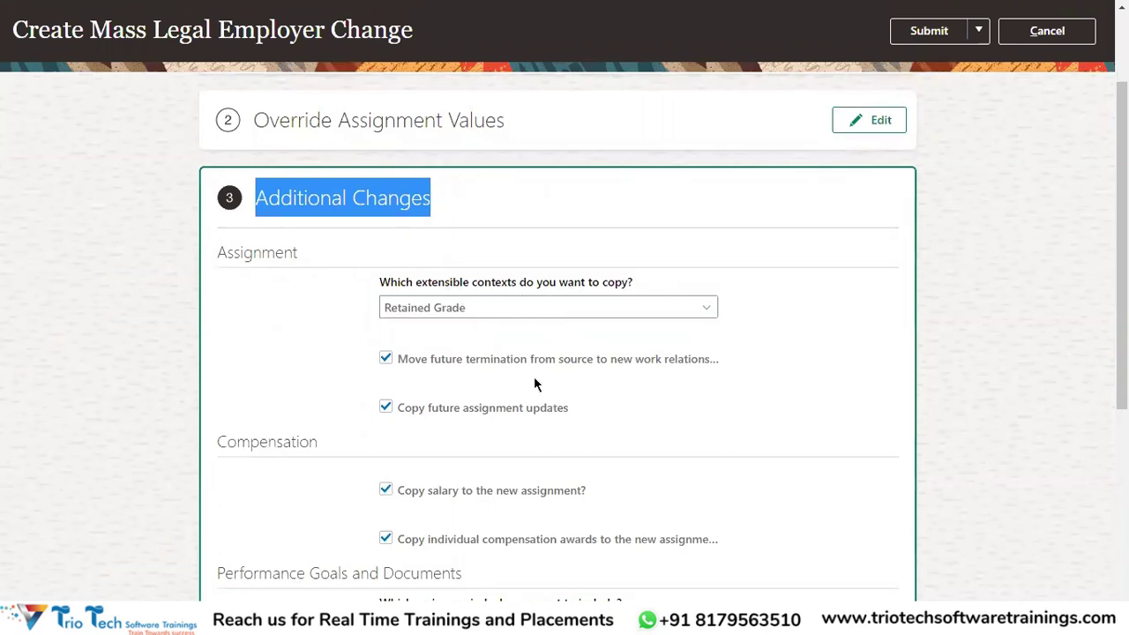
pyautogui.click(494, 307)
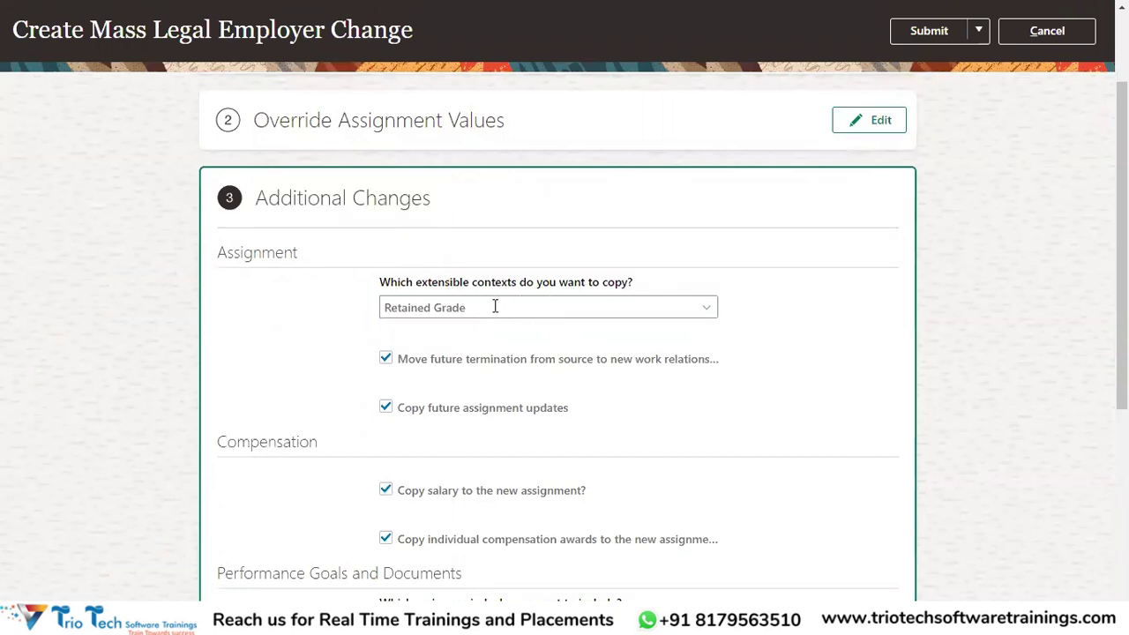
pyautogui.click(755, 260)
pyautogui.scroll(1, 504, 387)
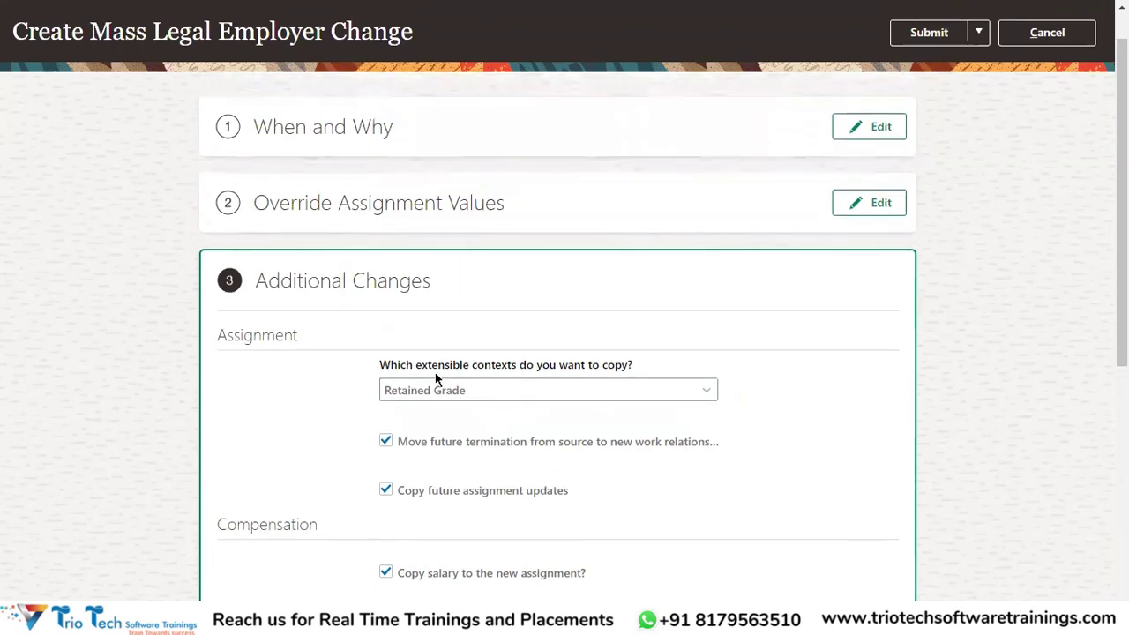
pyautogui.doubleClick(260, 340)
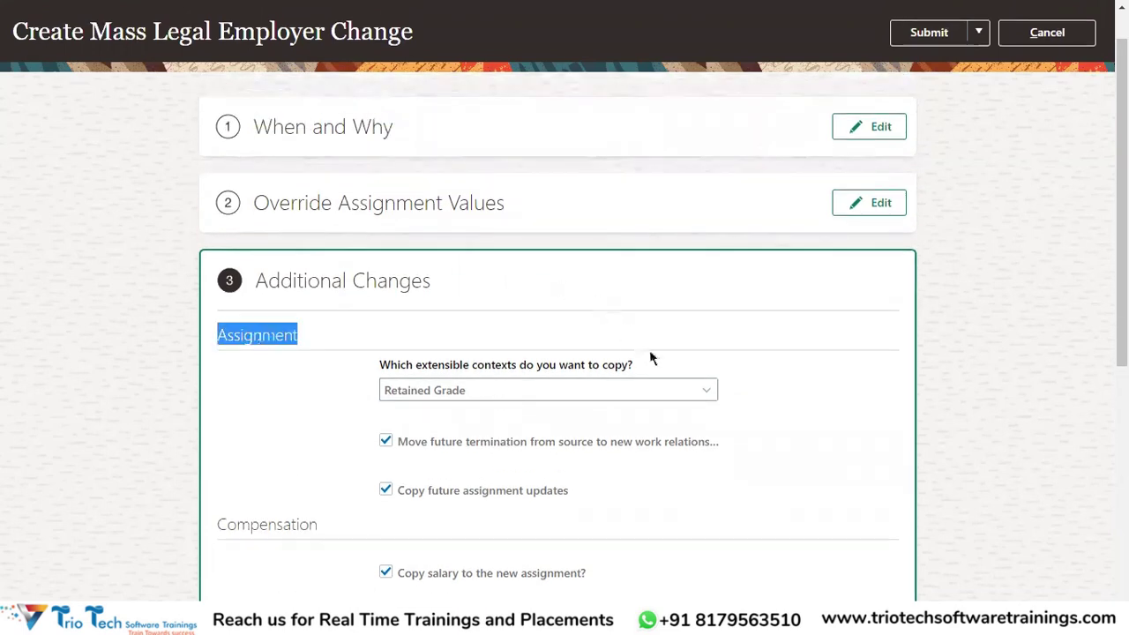
pyautogui.scroll(-1, 534, 458)
pyautogui.moveTo(432, 368); pyautogui.dragTo(721, 366)
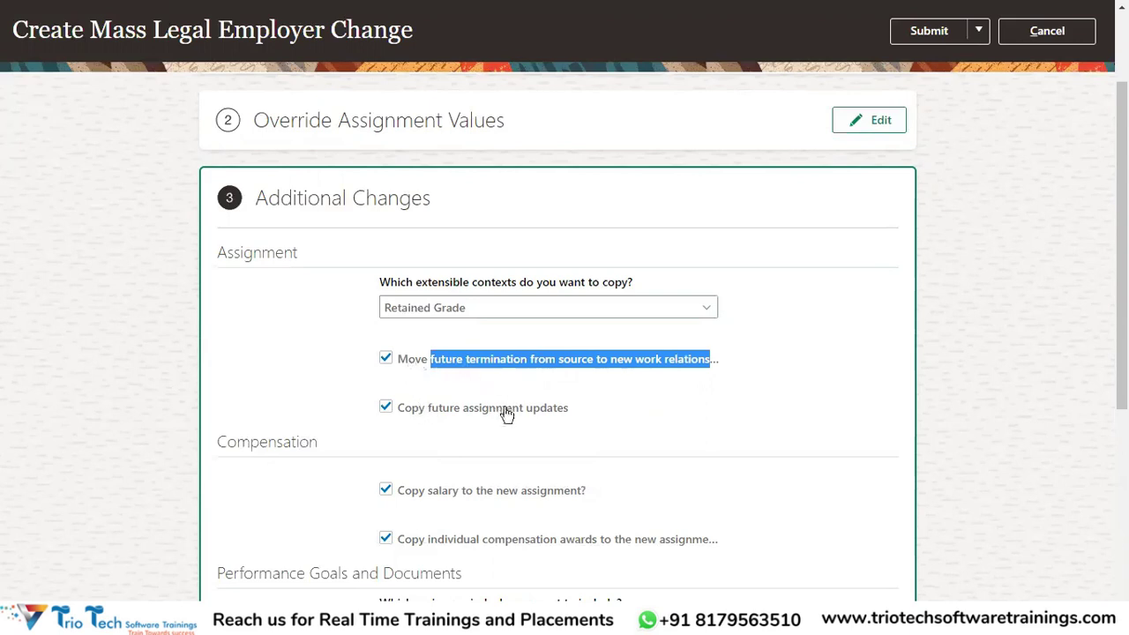
# Review the checked copy and move options and the All Review Periods setting.
pyautogui.scroll(2, 459, 397)
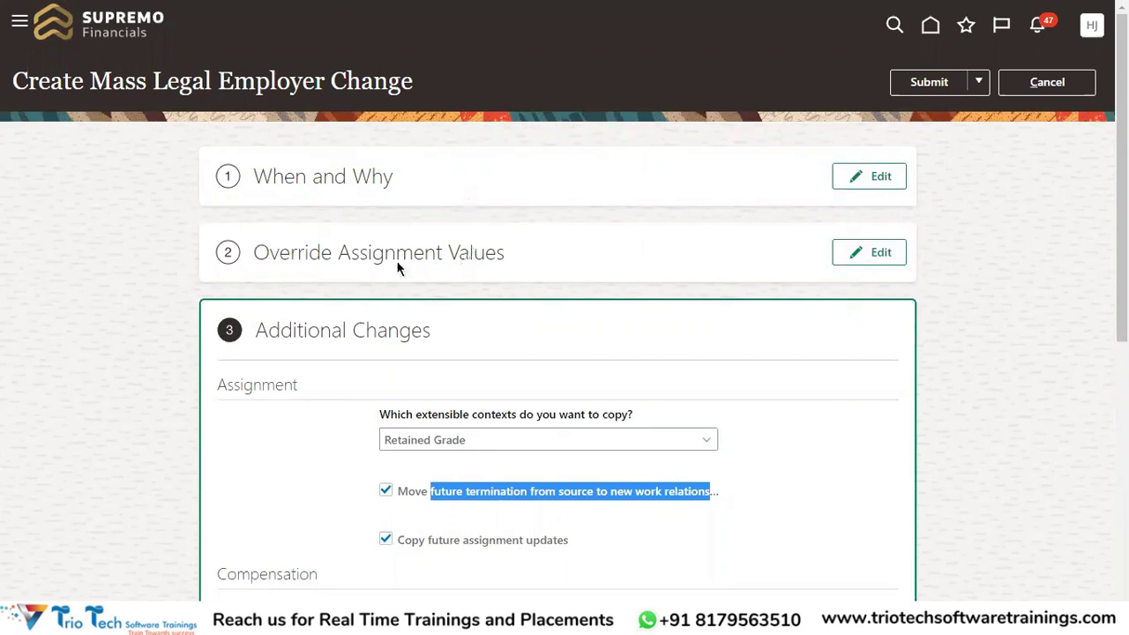
pyautogui.scroll(-1, 481, 447)
pyautogui.scroll(-1, 482, 447)
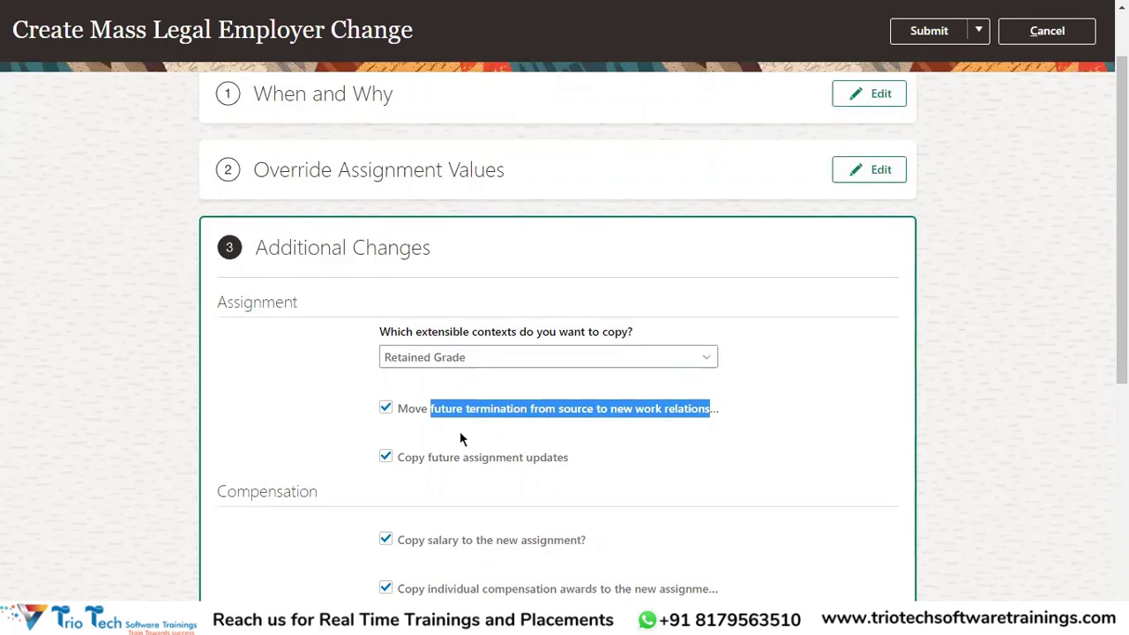
pyautogui.click(745, 460)
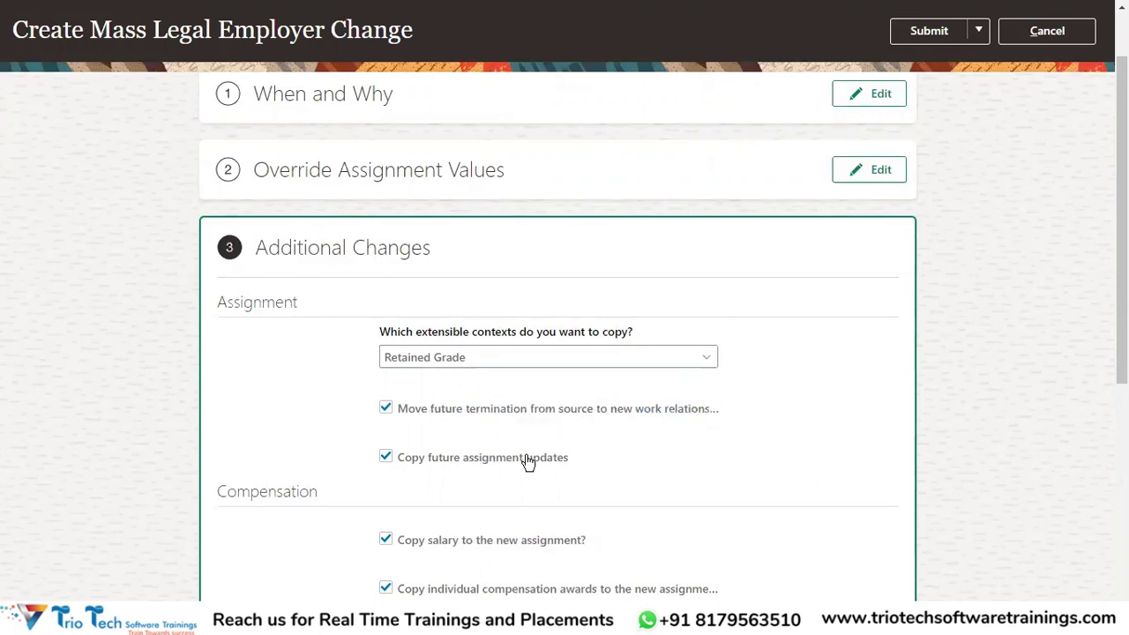
pyautogui.scroll(2, 436, 434)
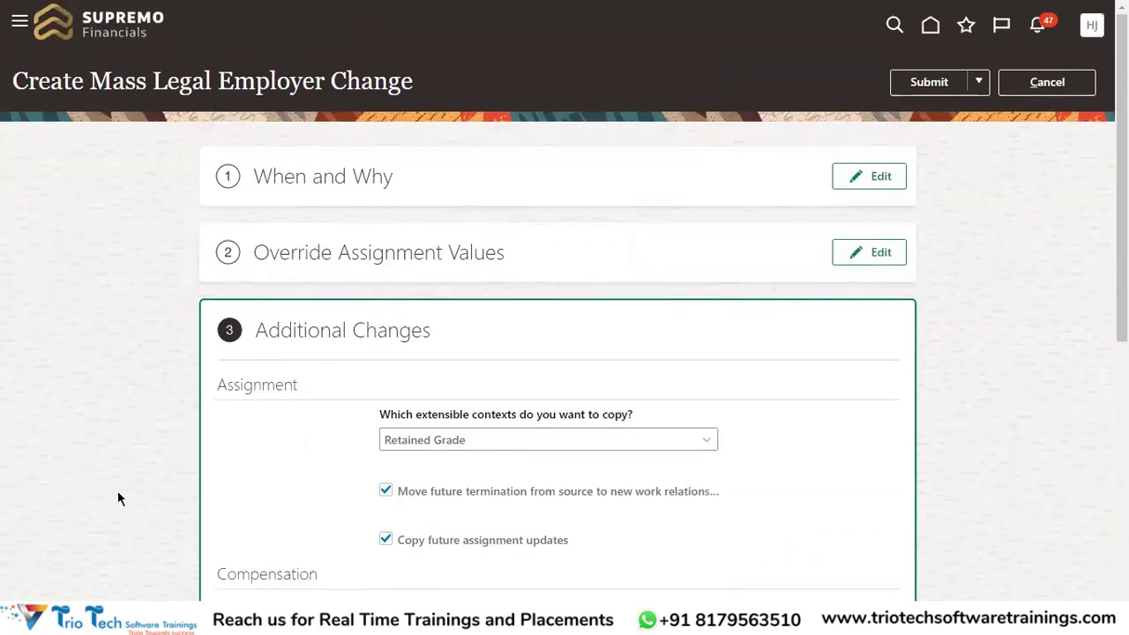
pyautogui.scroll(-2, 182, 438)
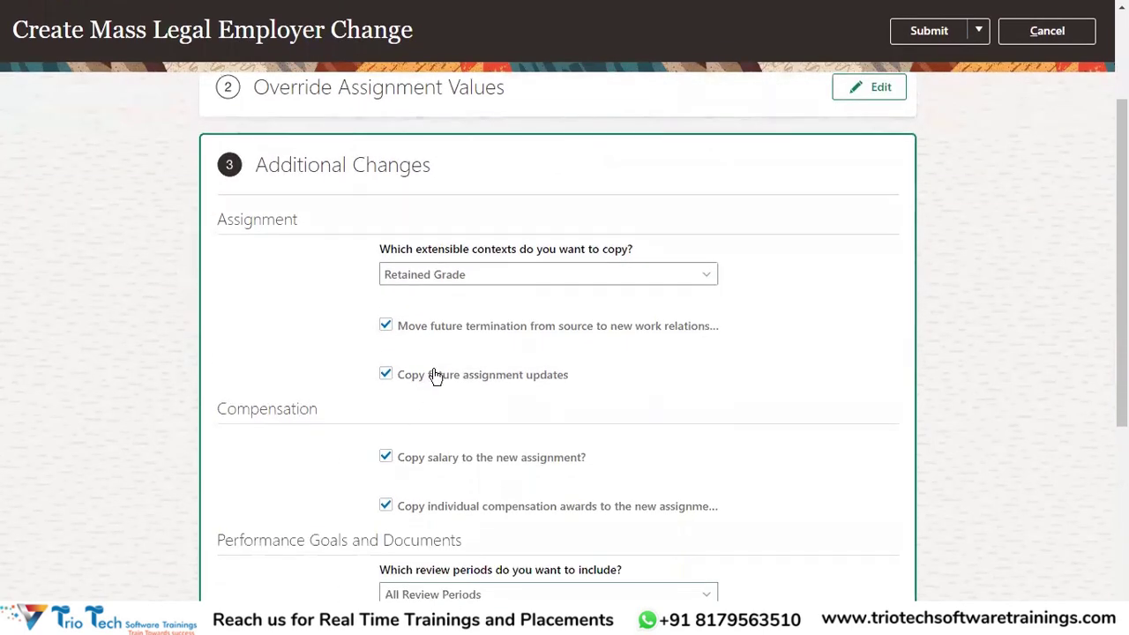
pyautogui.scroll(-2, 493, 388)
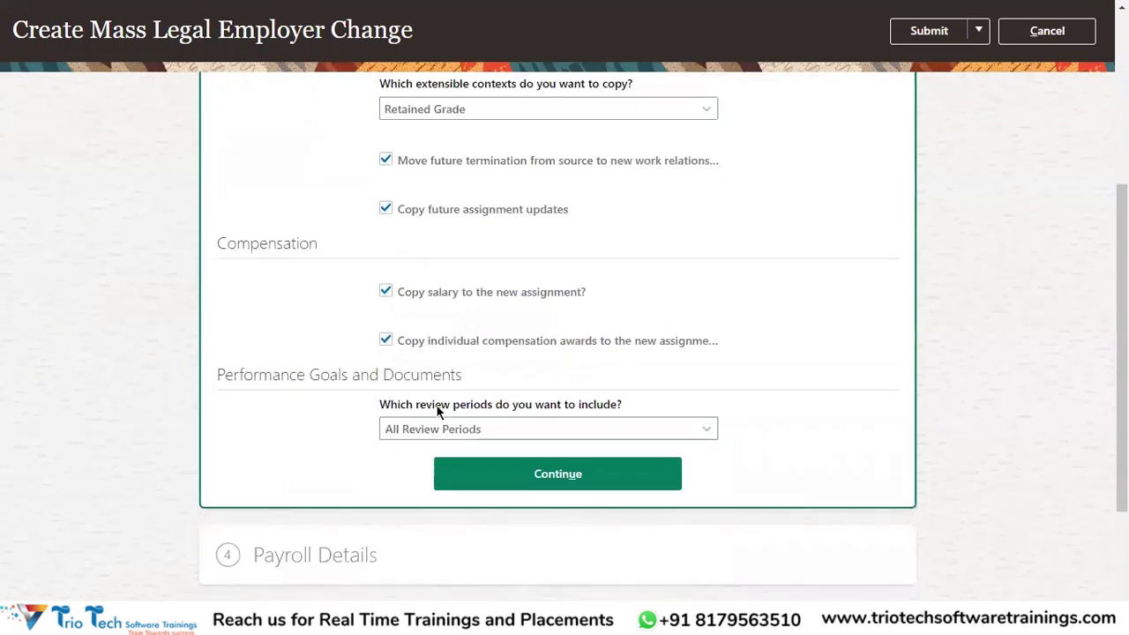
pyautogui.doubleClick(239, 246)
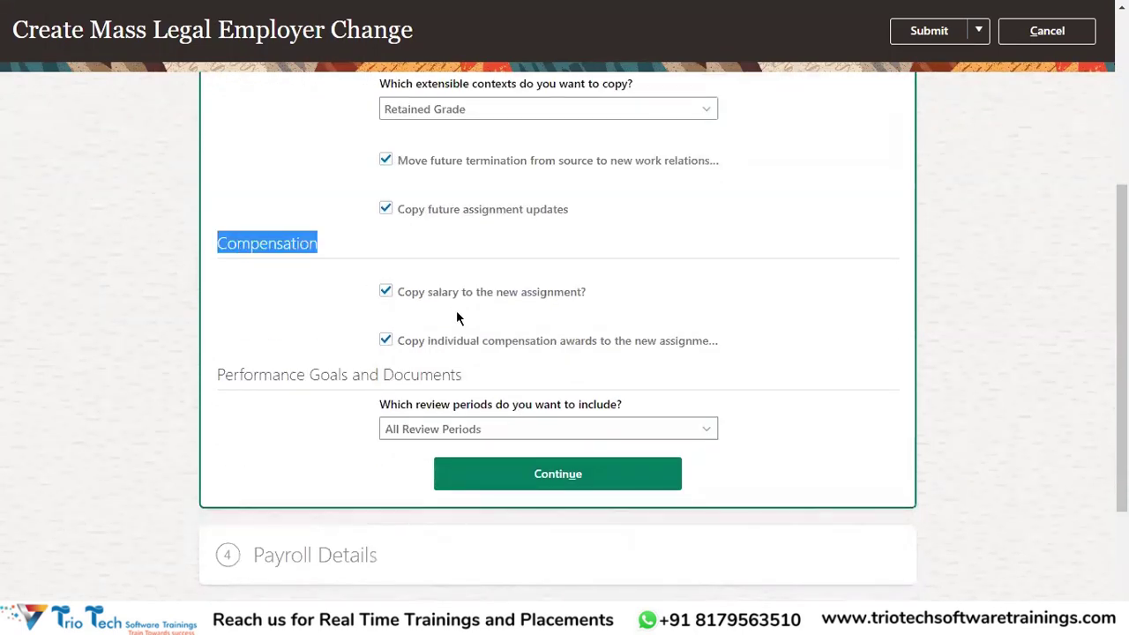
pyautogui.click(387, 295)
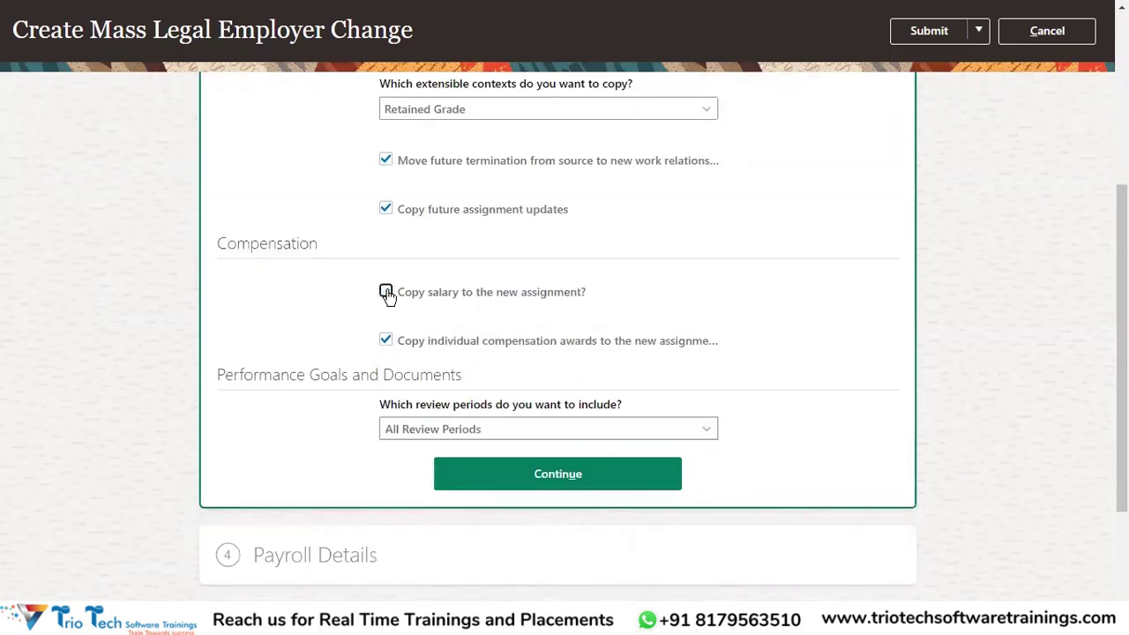
pyautogui.click(387, 294)
pyautogui.scroll(4, 265, 326)
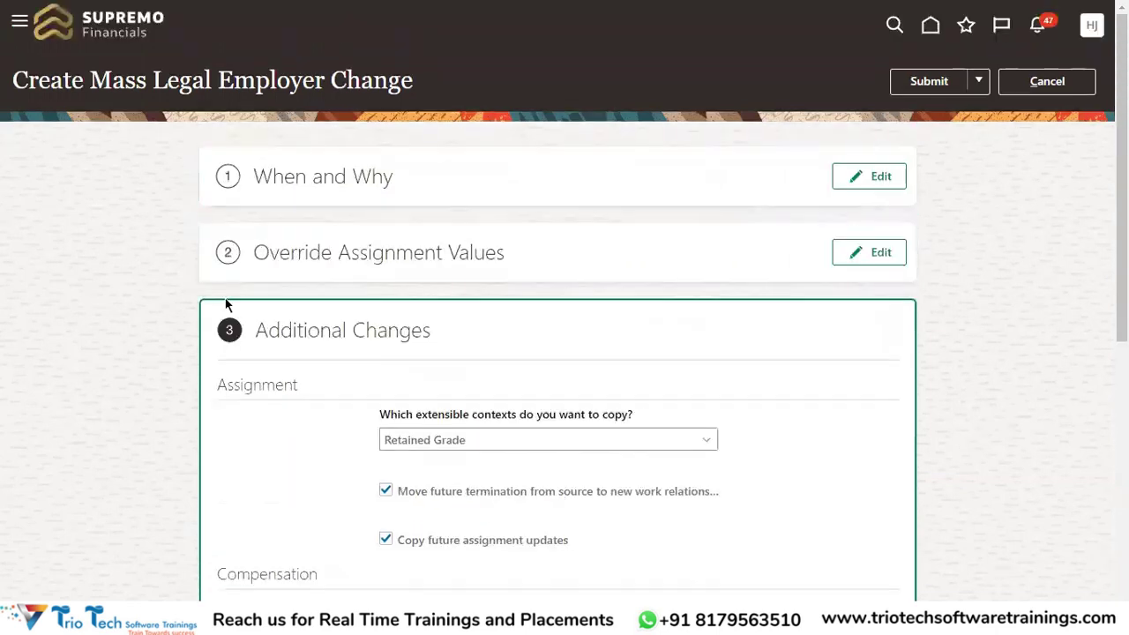
pyautogui.scroll(-4, 558, 334)
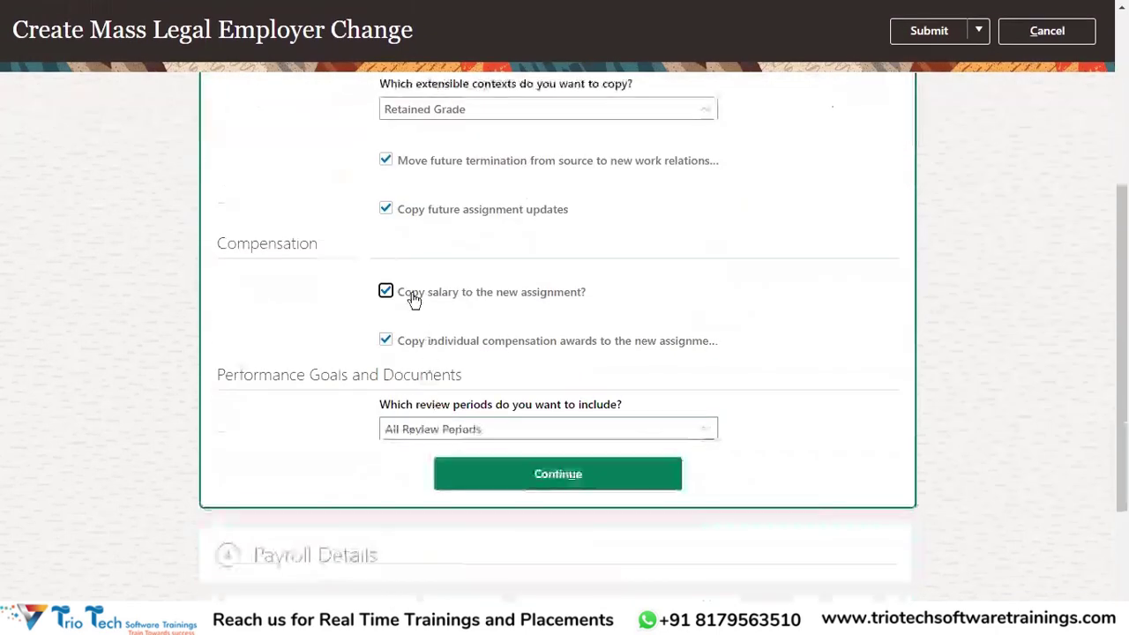
pyautogui.scroll(3, 464, 306)
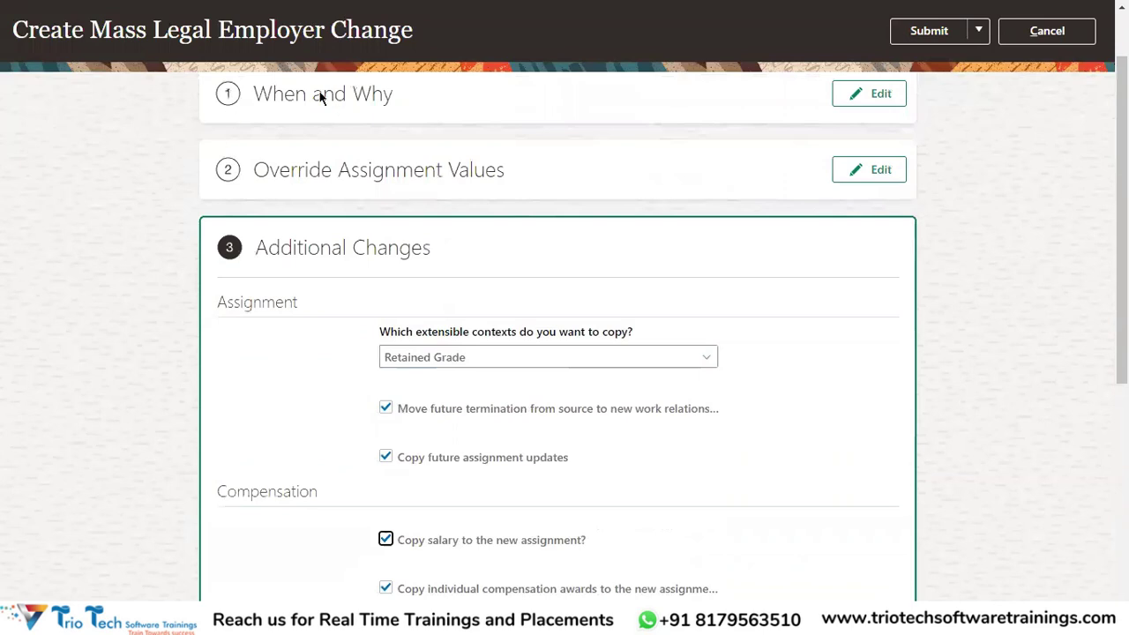
pyautogui.scroll(-2, 467, 371)
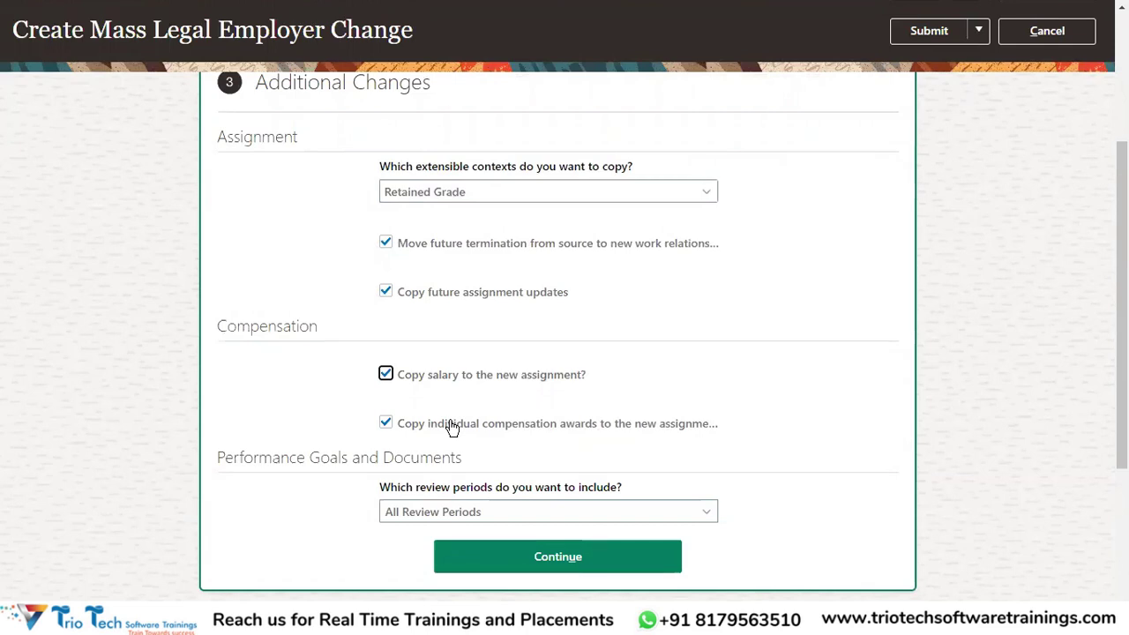
pyautogui.moveTo(235, 468); pyautogui.dragTo(441, 466)
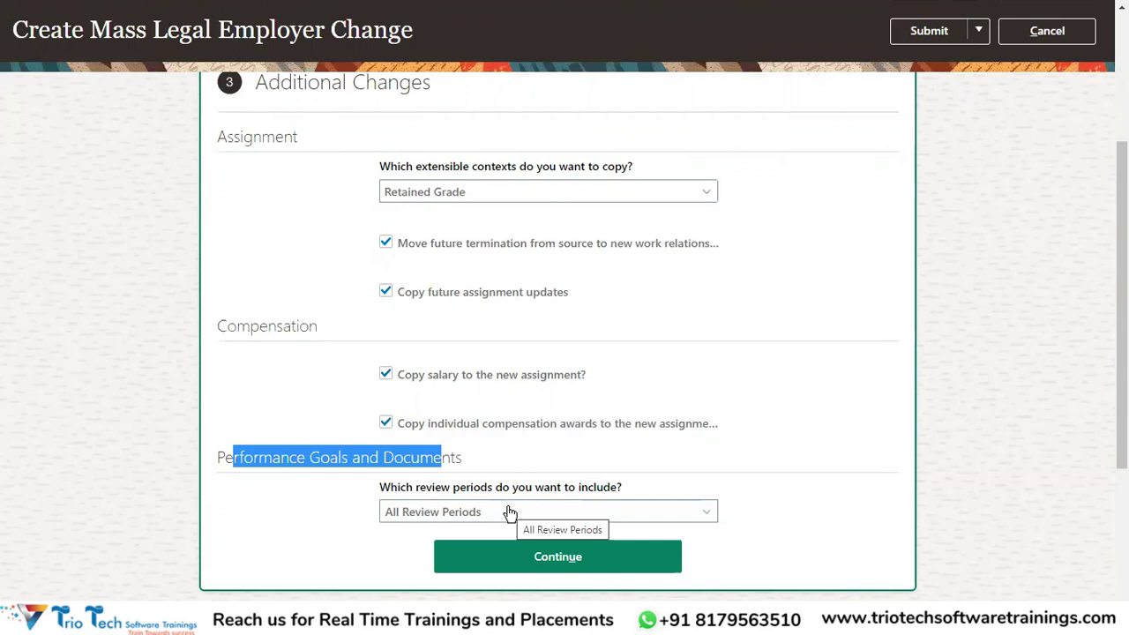
pyautogui.scroll(3, 297, 299)
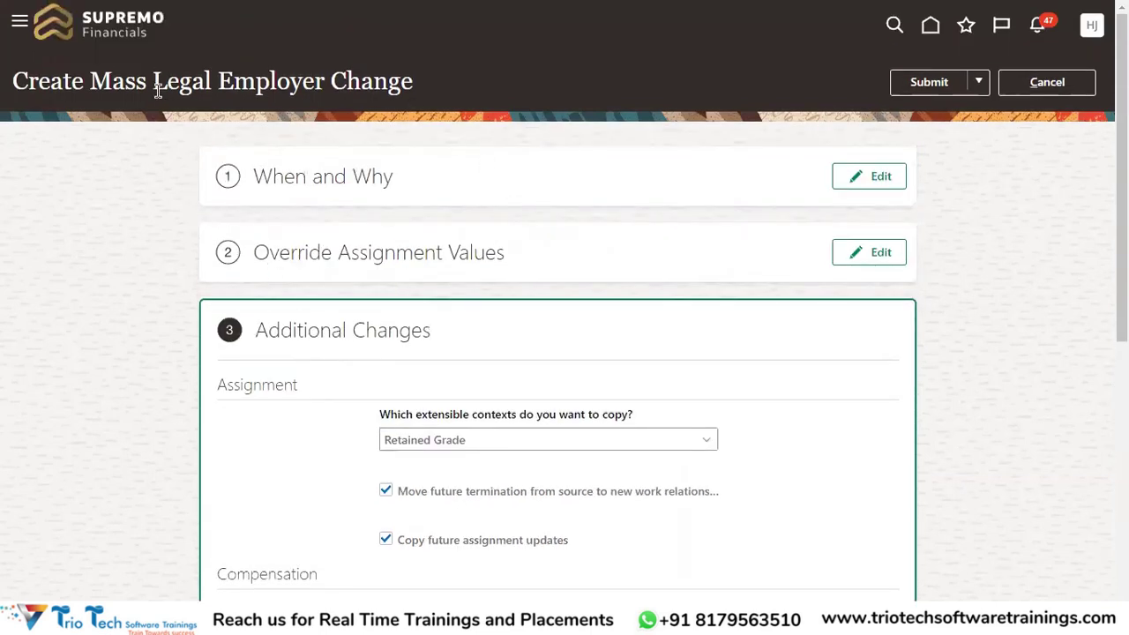
pyautogui.scroll(-2, 494, 303)
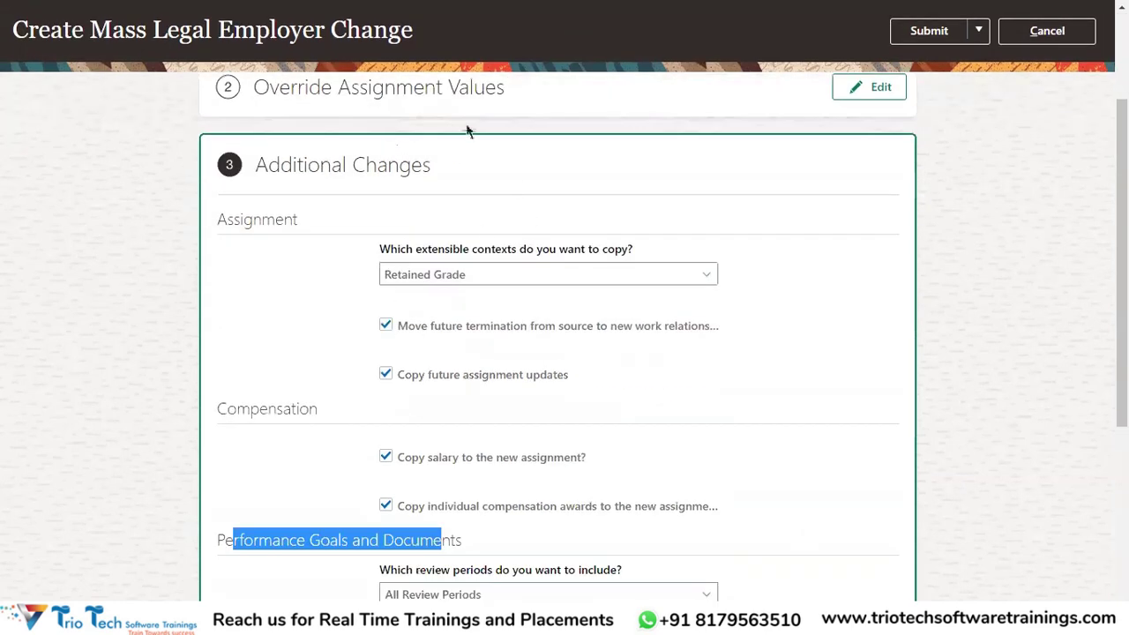
pyautogui.scroll(-2, 502, 297)
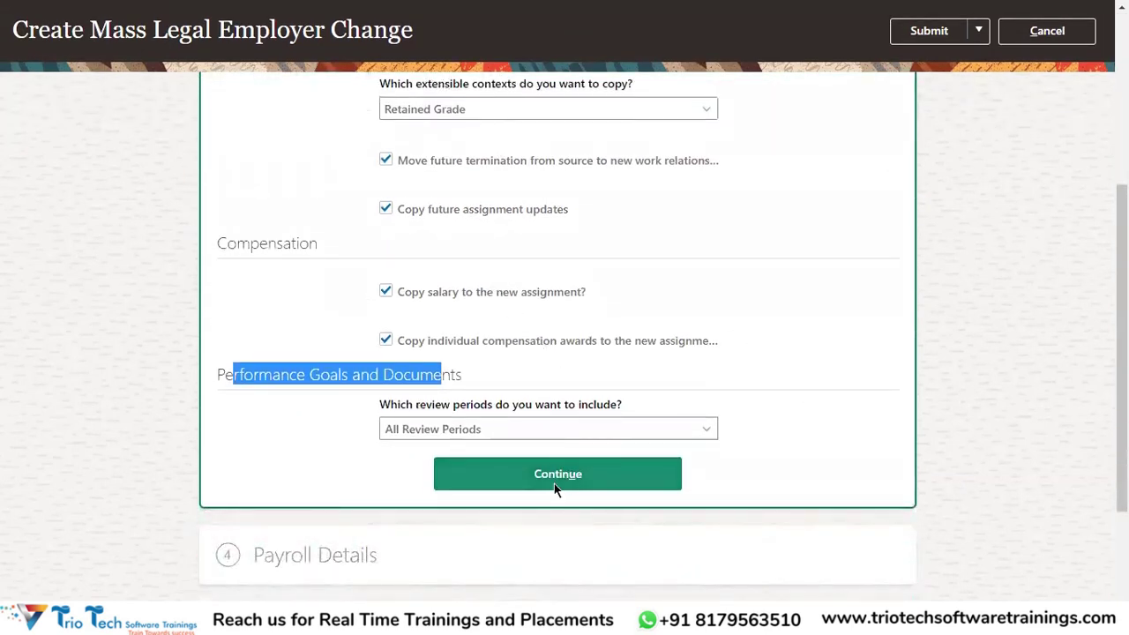
pyautogui.scroll(2, 466, 351)
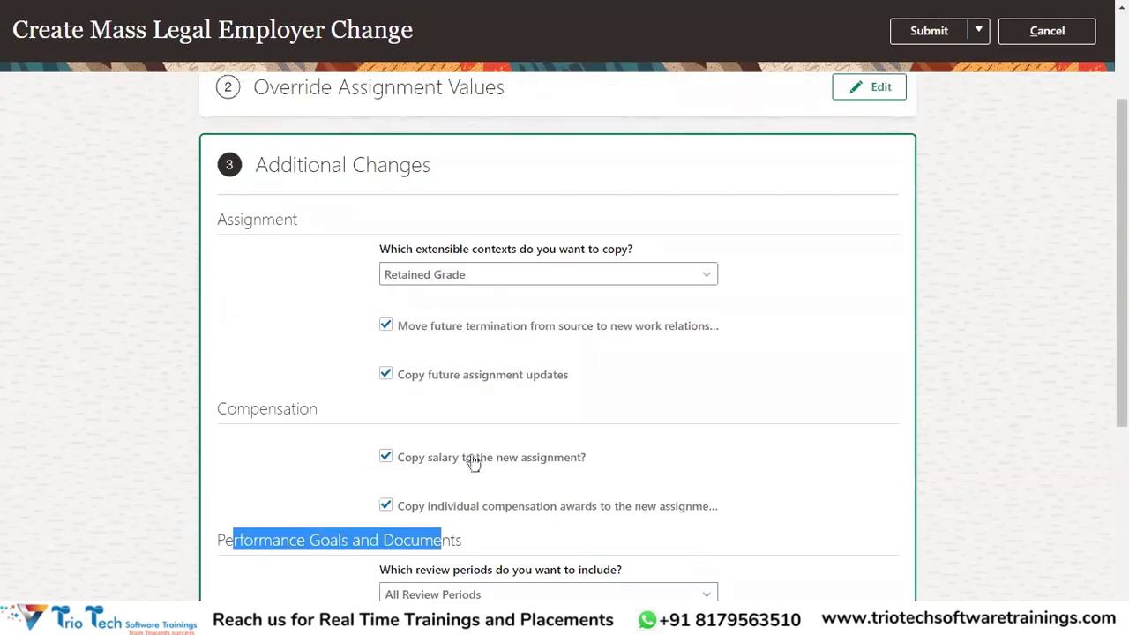
pyautogui.scroll(2, 490, 424)
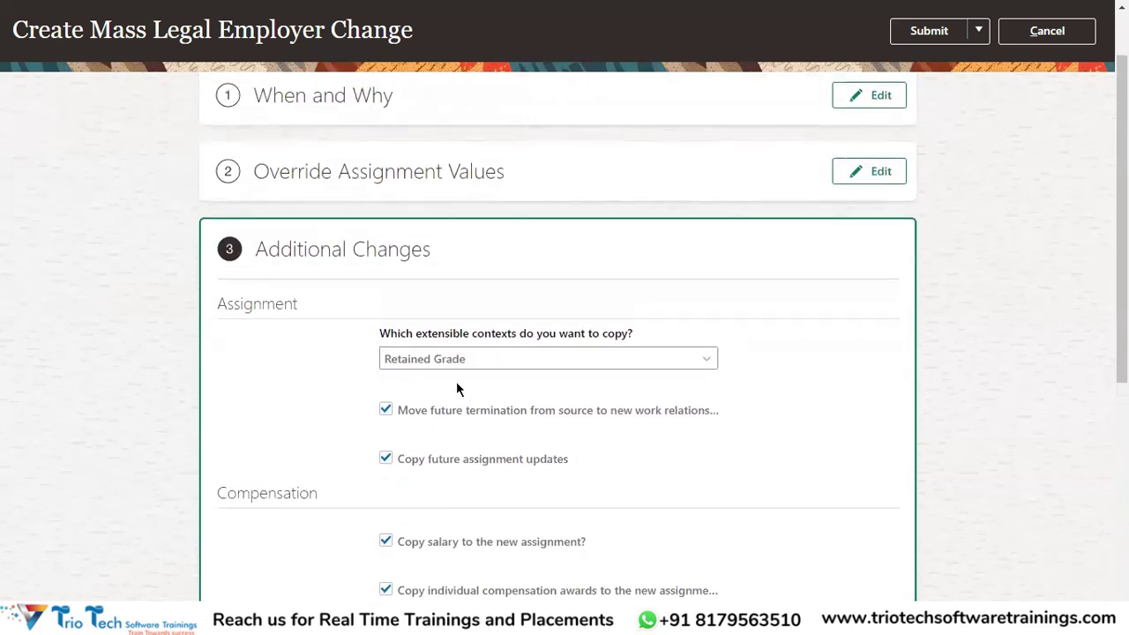
pyautogui.scroll(-5, 564, 441)
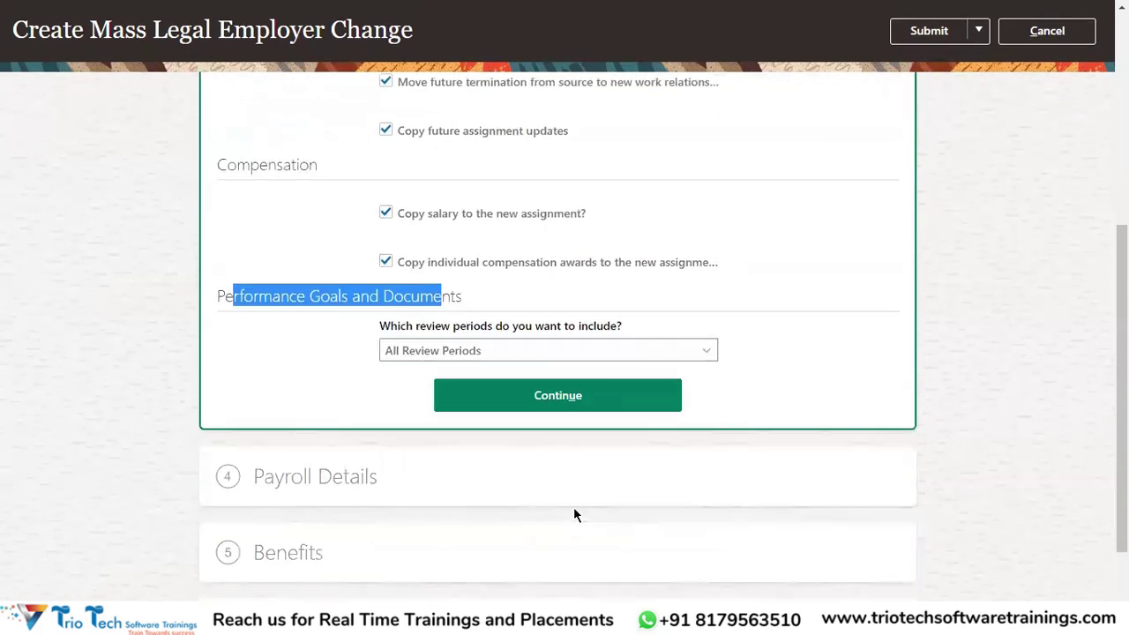
pyautogui.click(544, 396)
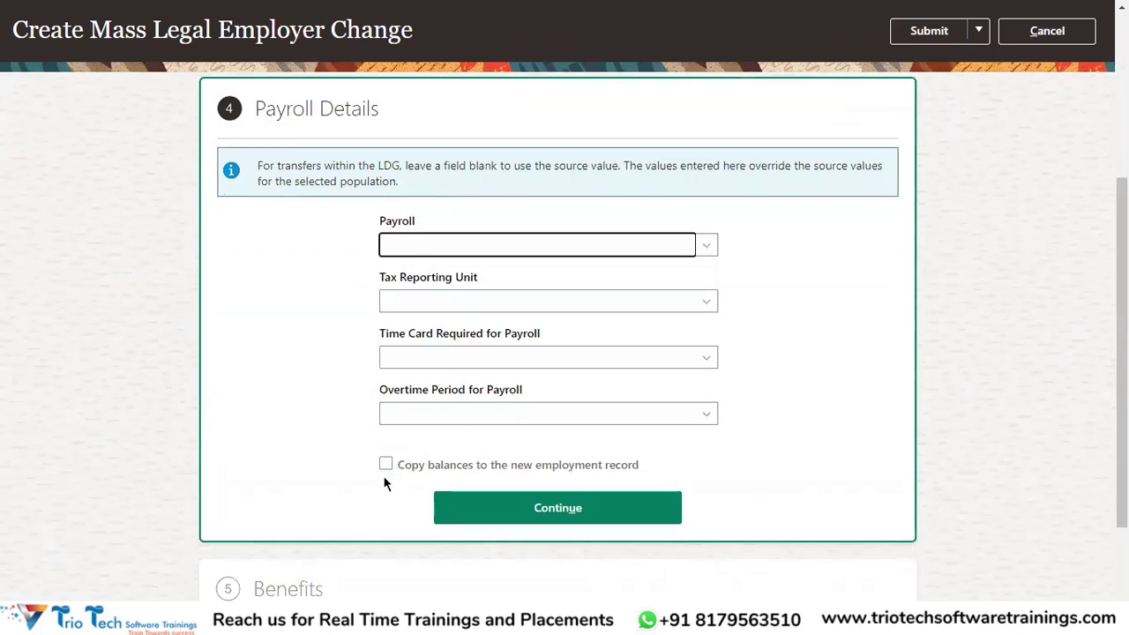
# Check the payroll options but leave all Payroll Details fields blank, then continue.
pyautogui.scroll(1, 493, 392)
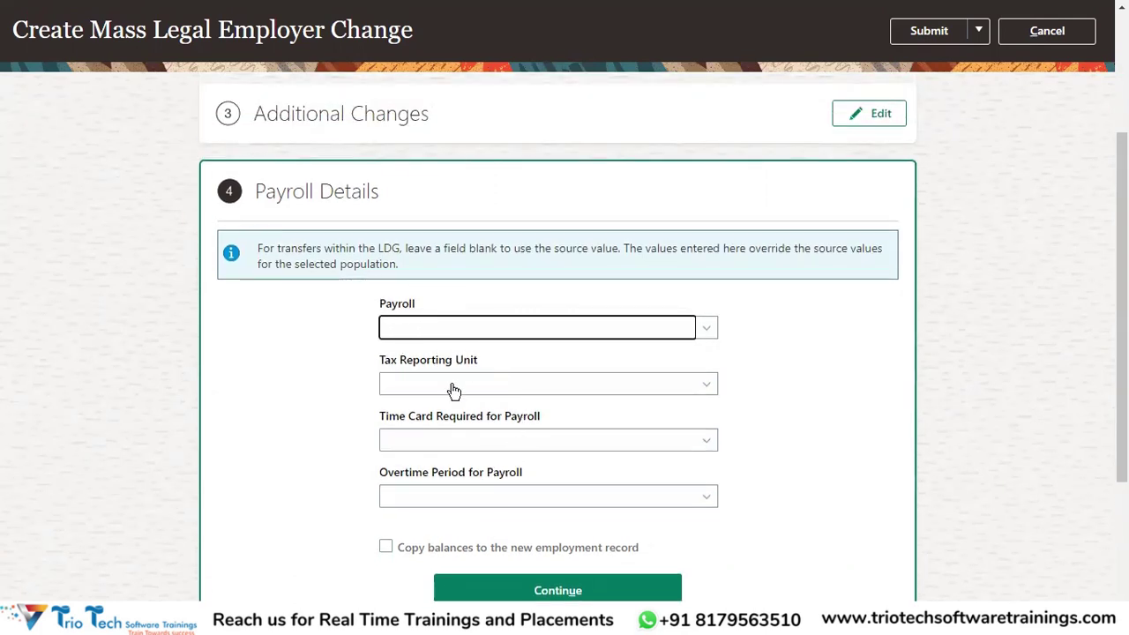
pyautogui.scroll(1, 477, 419)
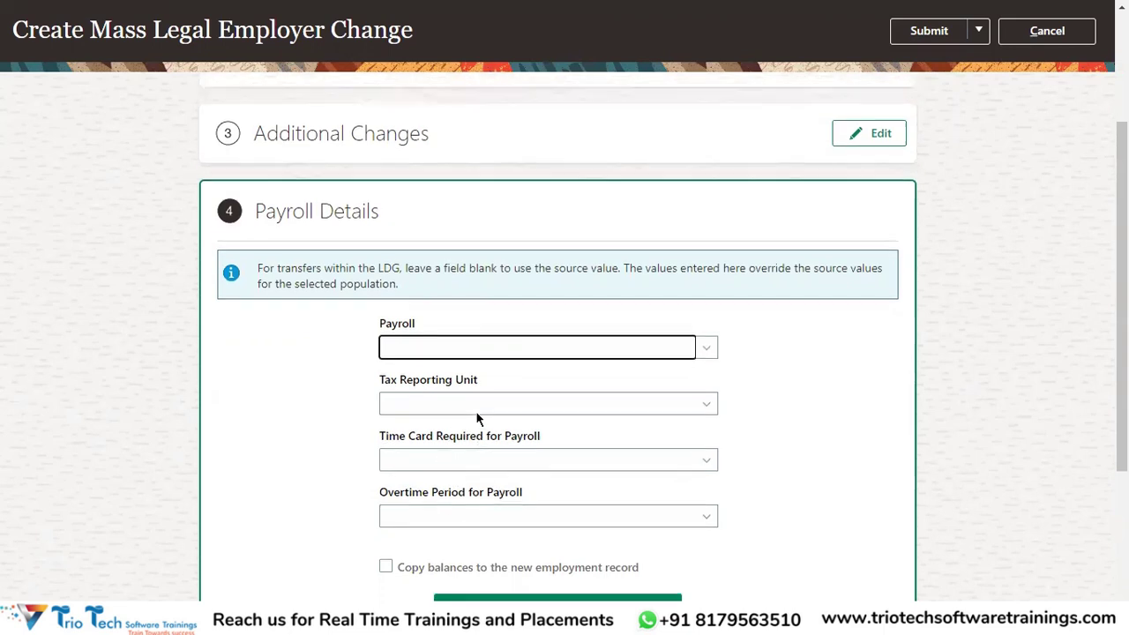
pyautogui.scroll(3, 477, 419)
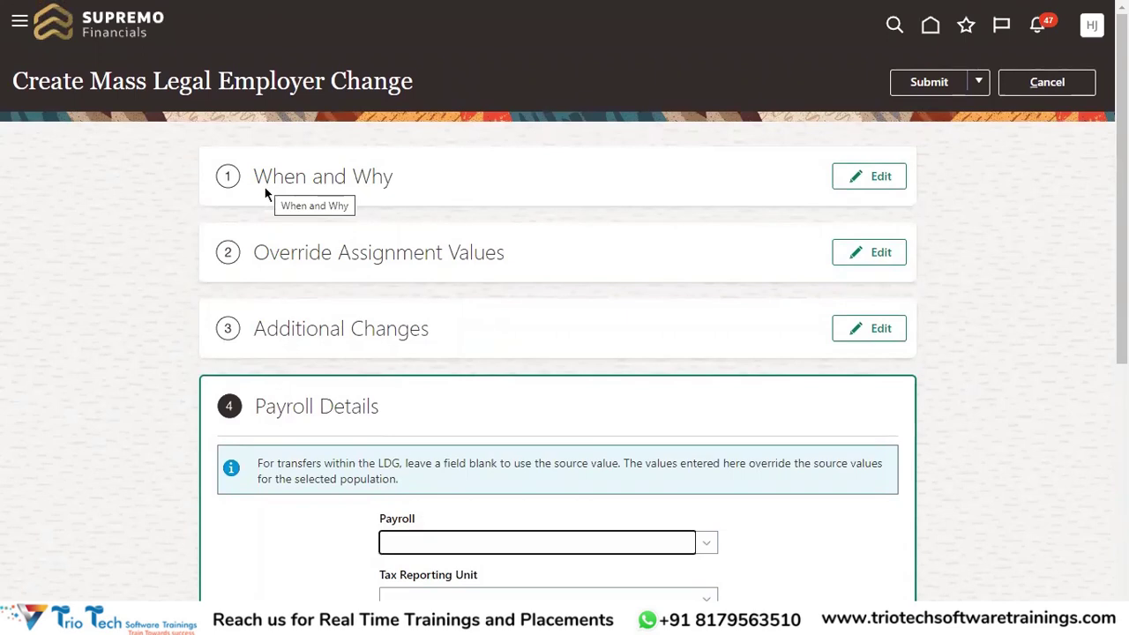
pyautogui.scroll(-4, 494, 255)
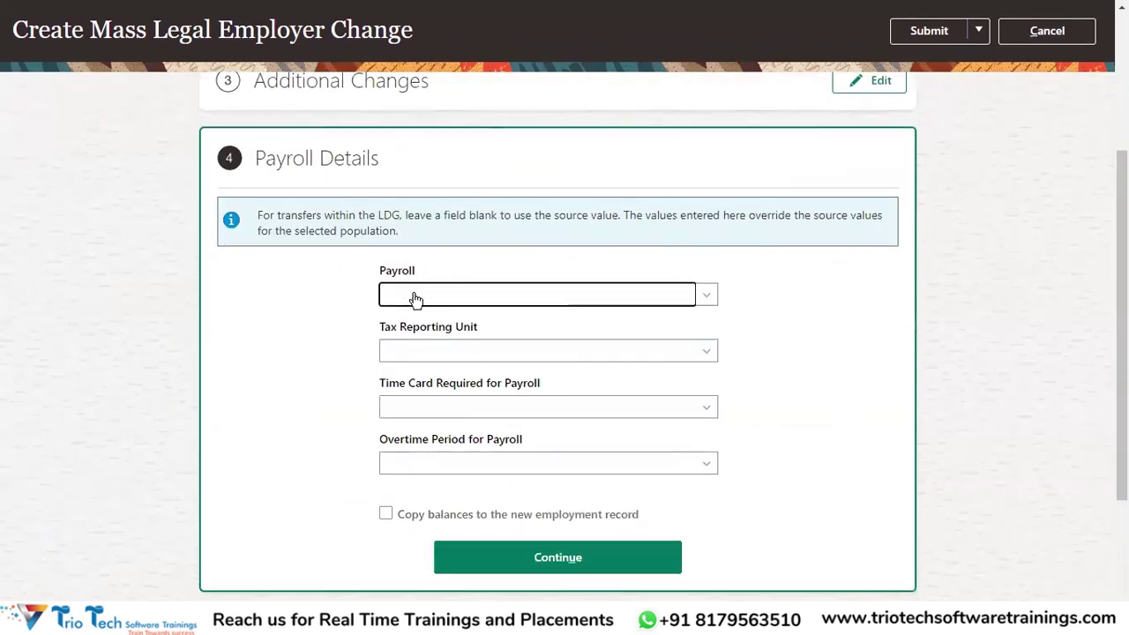
pyautogui.click(416, 299)
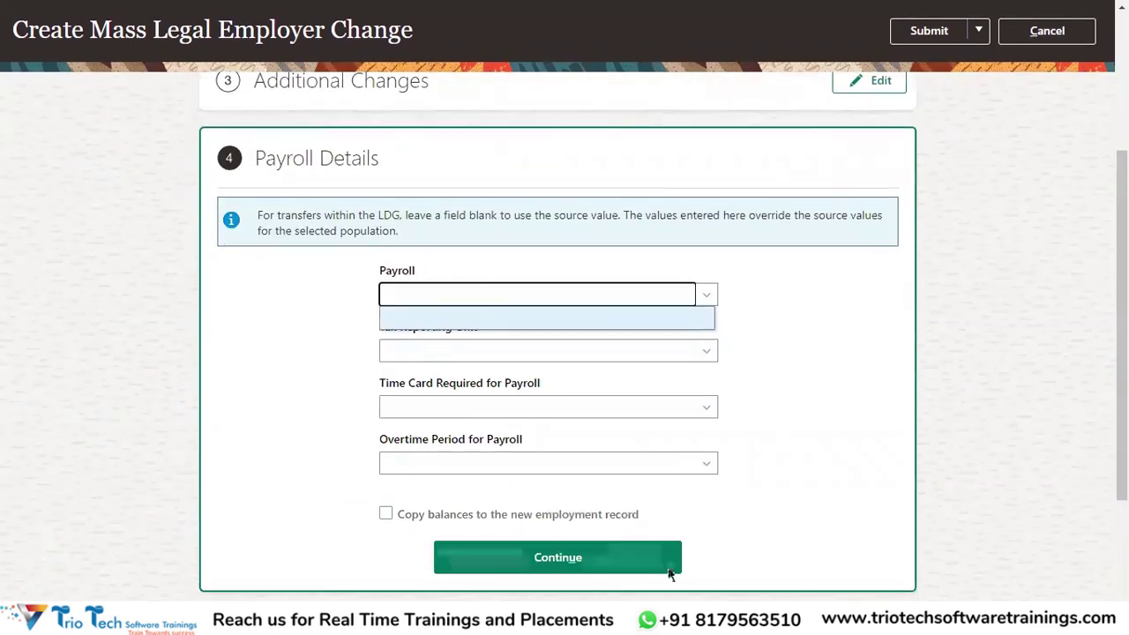
pyautogui.scroll(-2, 764, 408)
pyautogui.click(632, 394)
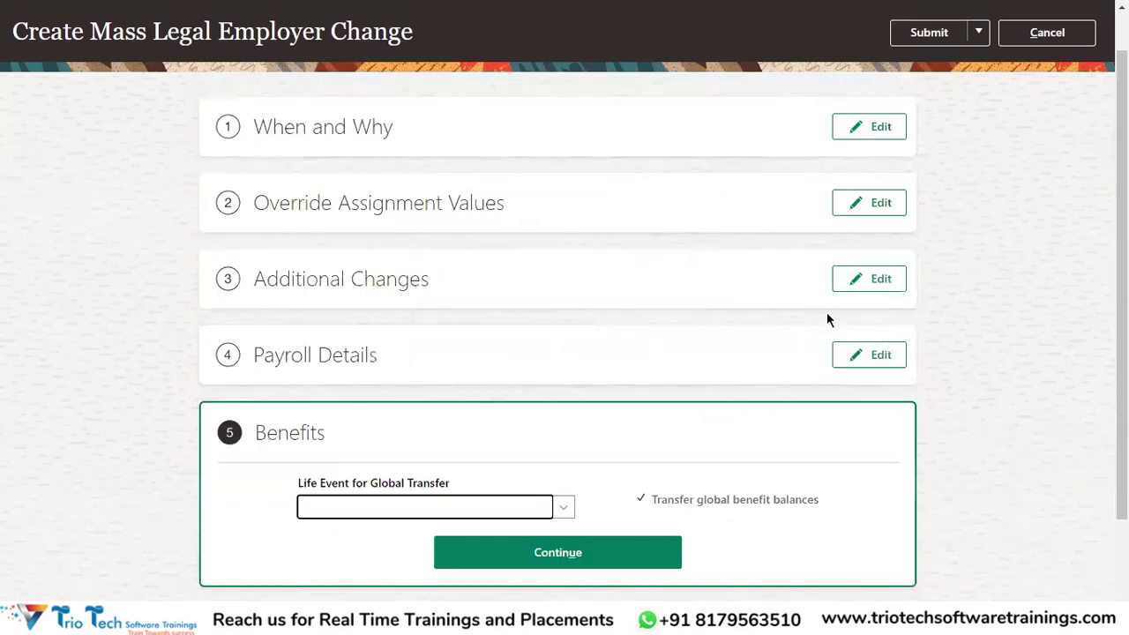
pyautogui.click(540, 410)
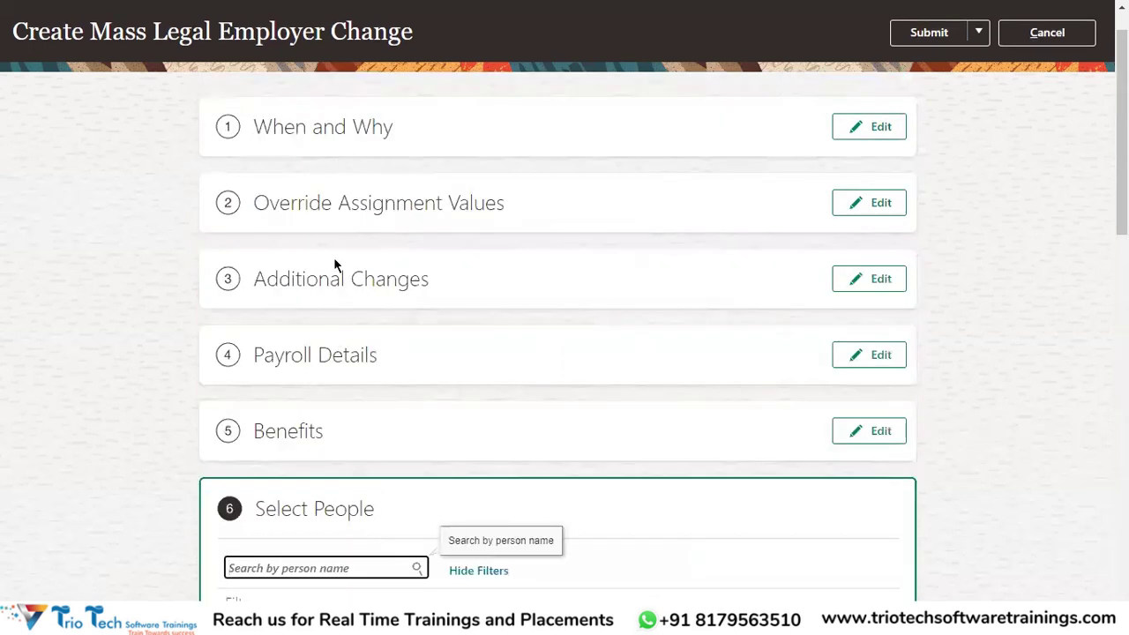
pyautogui.scroll(-4, 531, 348)
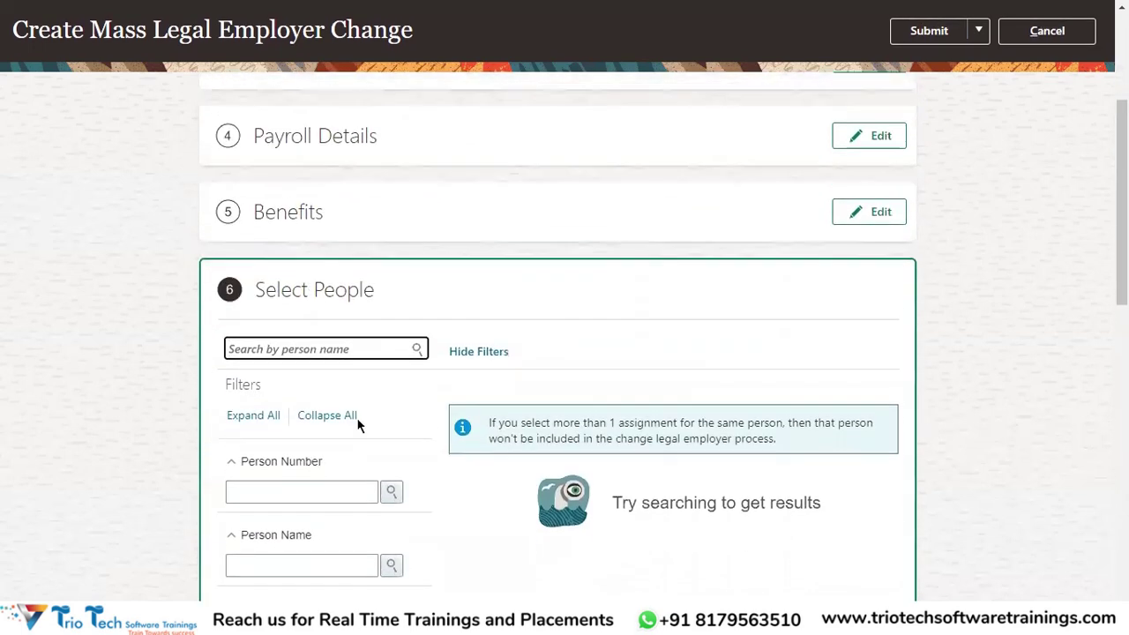
pyautogui.scroll(1, 340, 245)
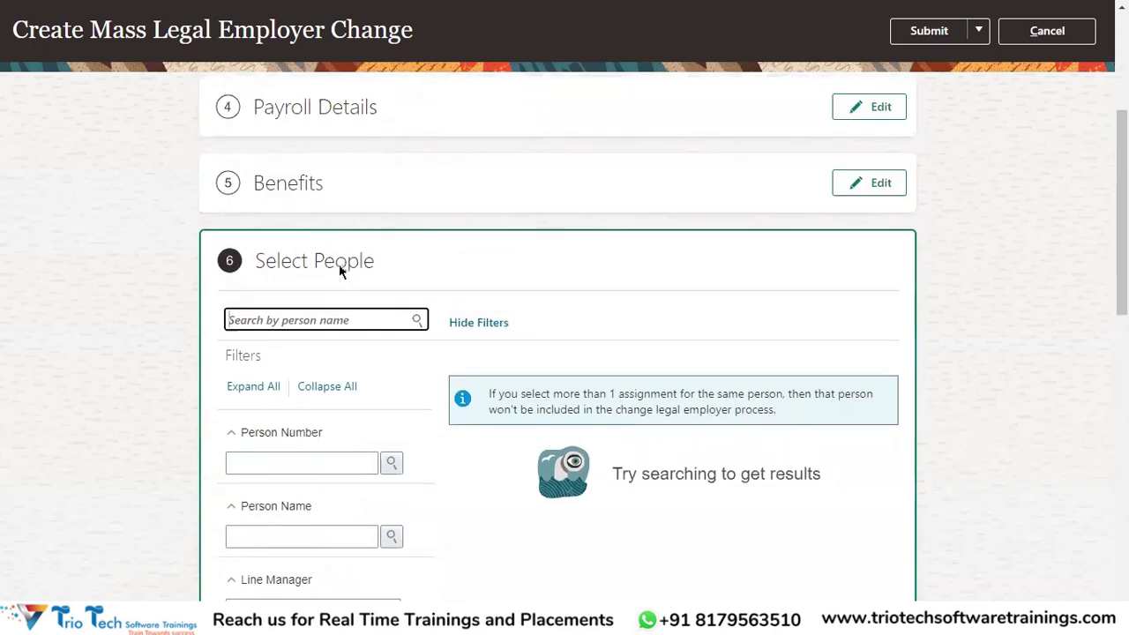
pyautogui.doubleClick(341, 270)
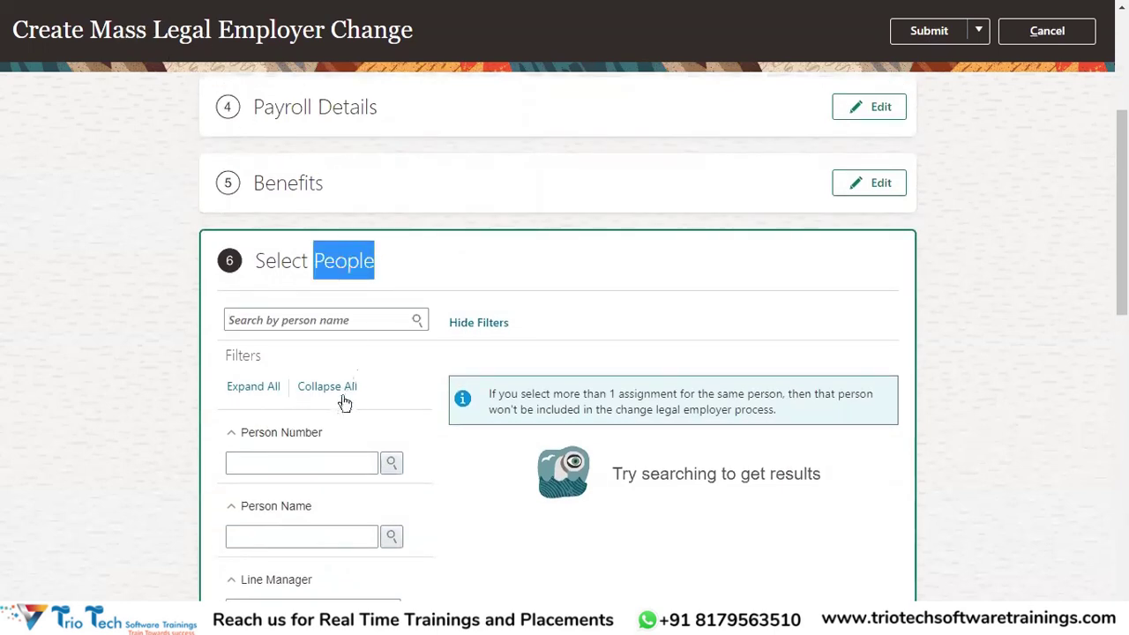
pyautogui.scroll(-1, 317, 423)
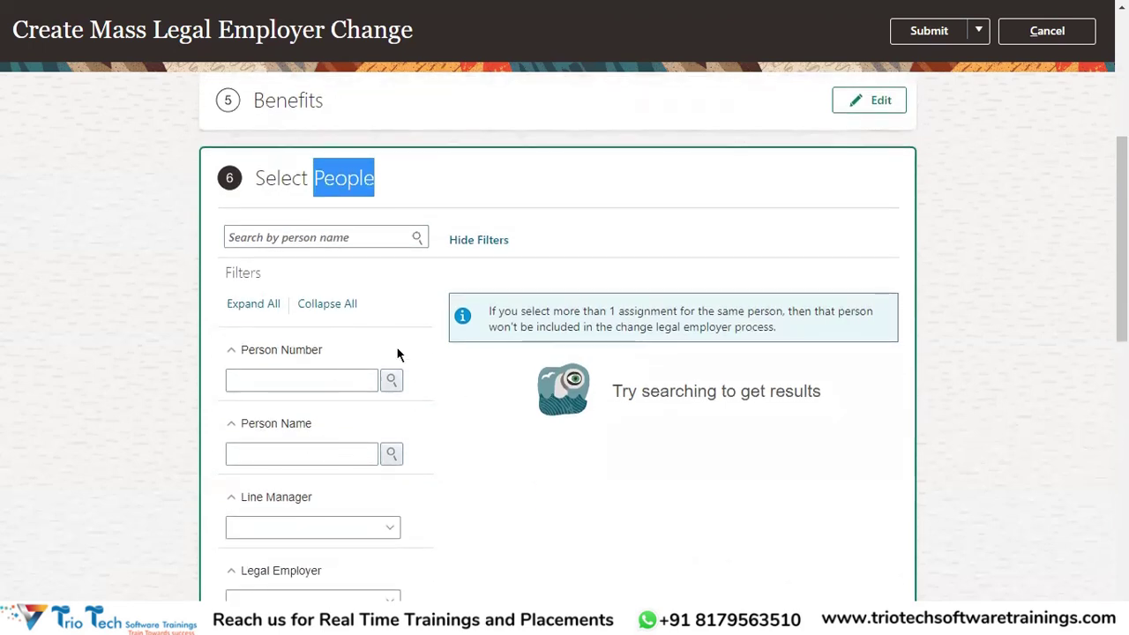
pyautogui.moveTo(265, 178); pyautogui.dragTo(348, 180)
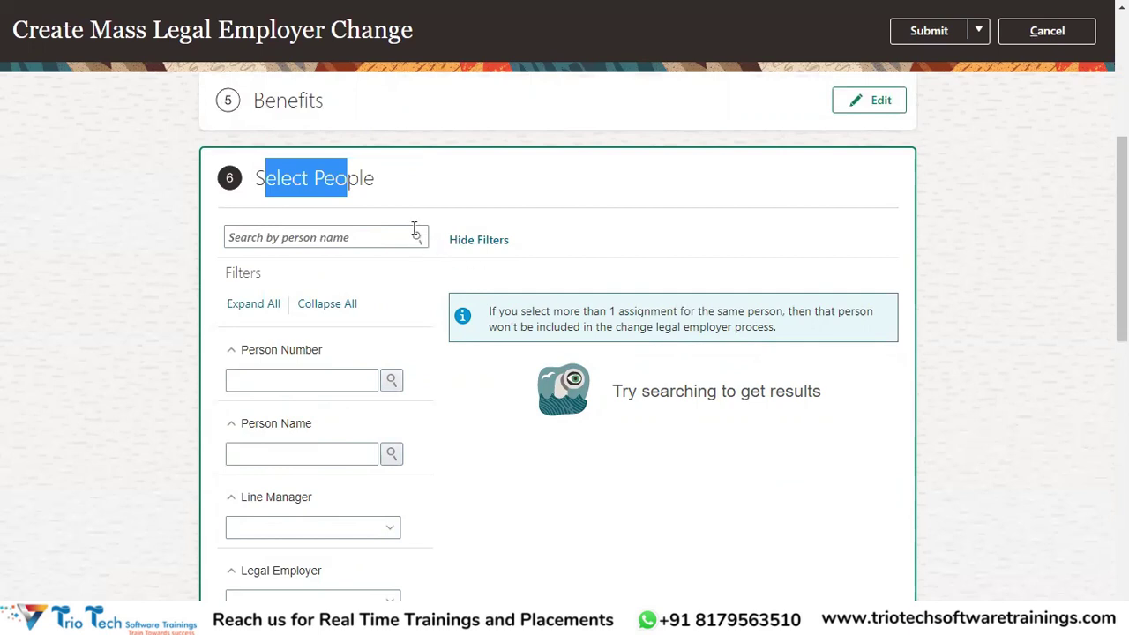
pyautogui.scroll(-2, 467, 345)
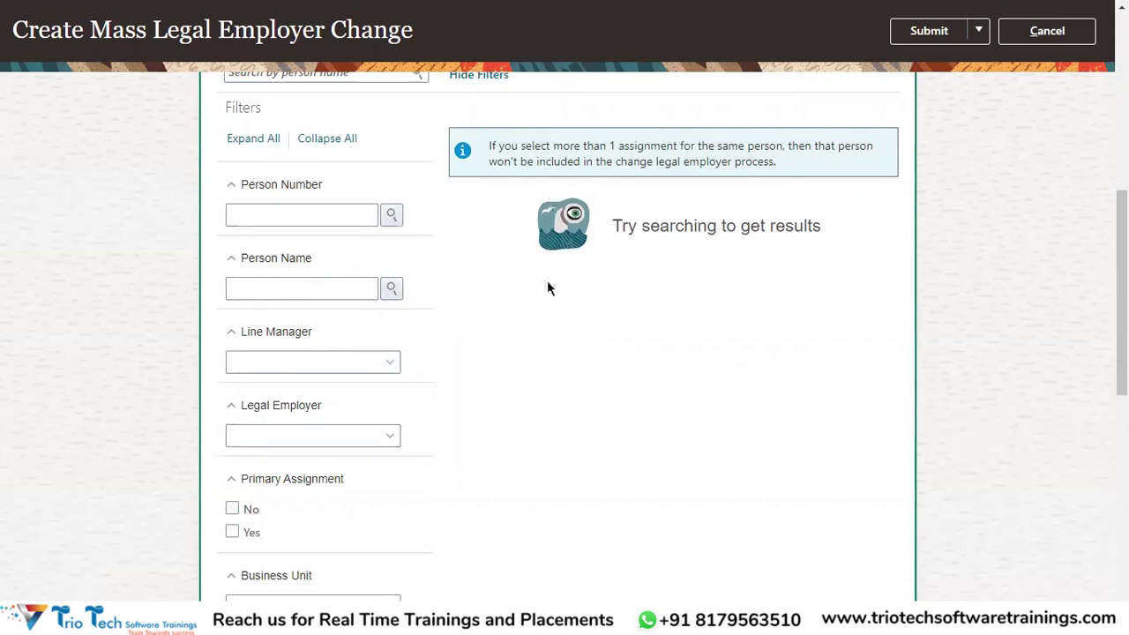
pyautogui.scroll(-1, 361, 497)
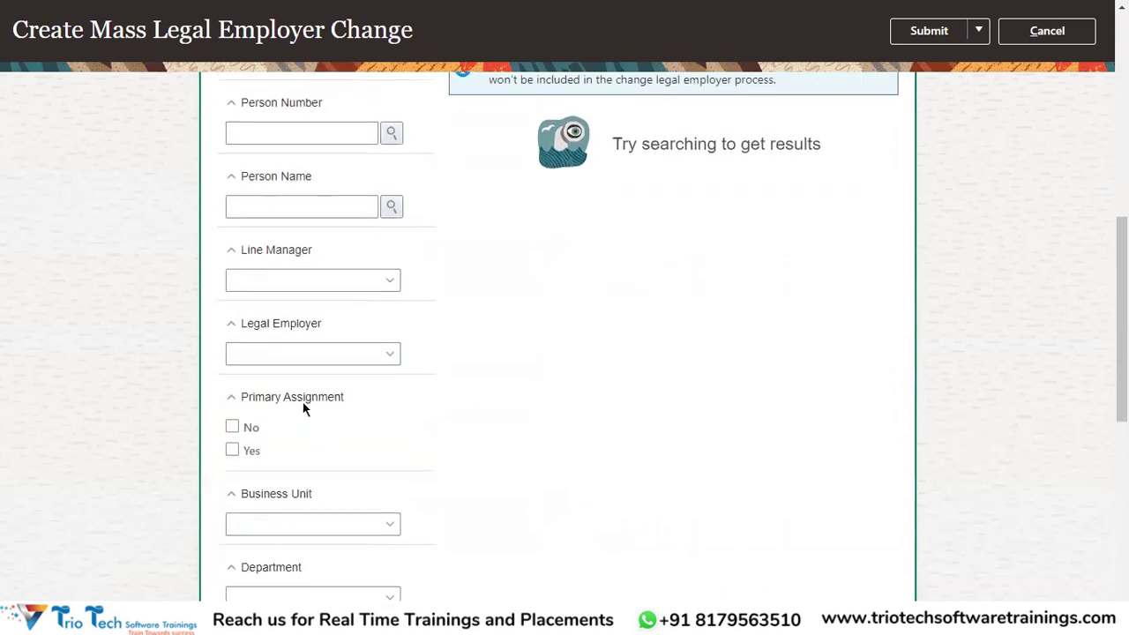
pyautogui.scroll(-6, 303, 349)
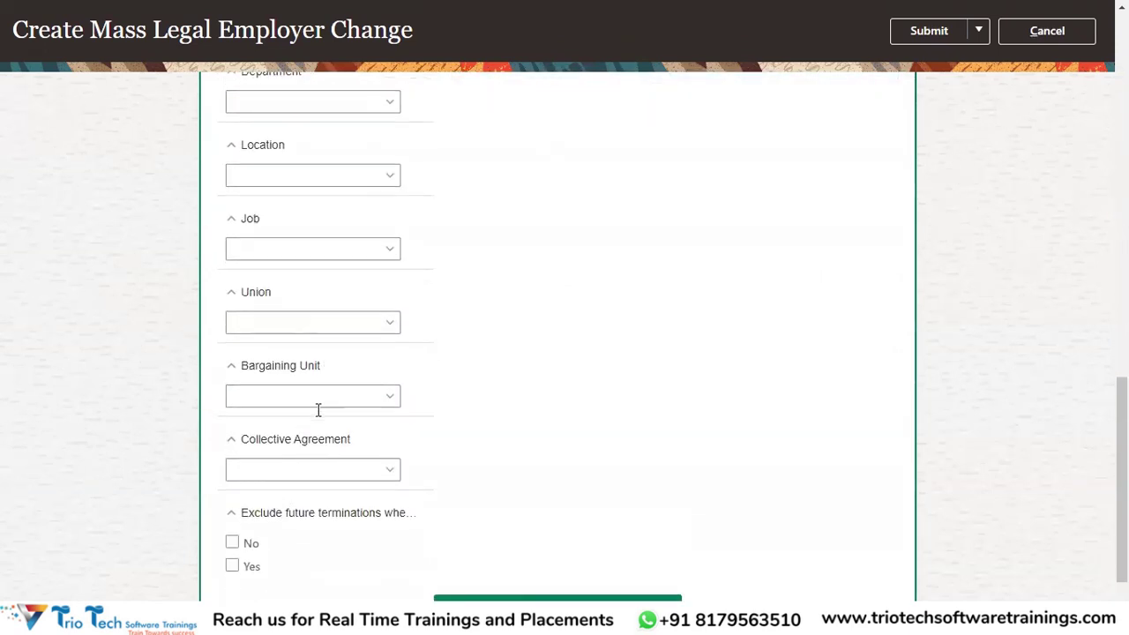
pyautogui.scroll(8, 317, 408)
pyautogui.scroll(-1, 474, 400)
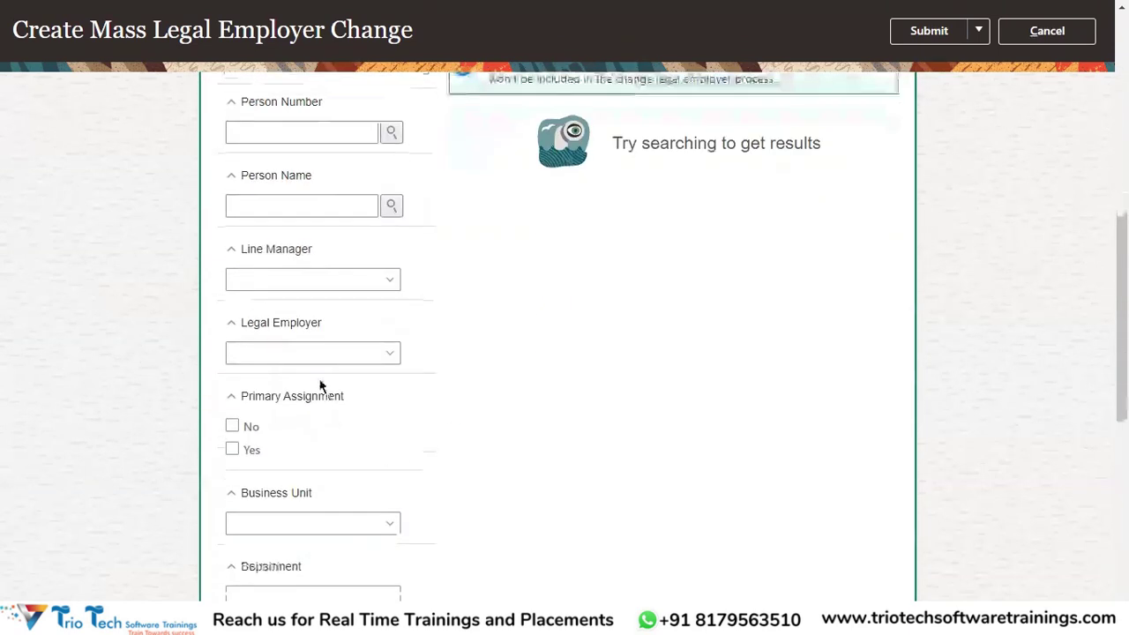
pyautogui.click(312, 353)
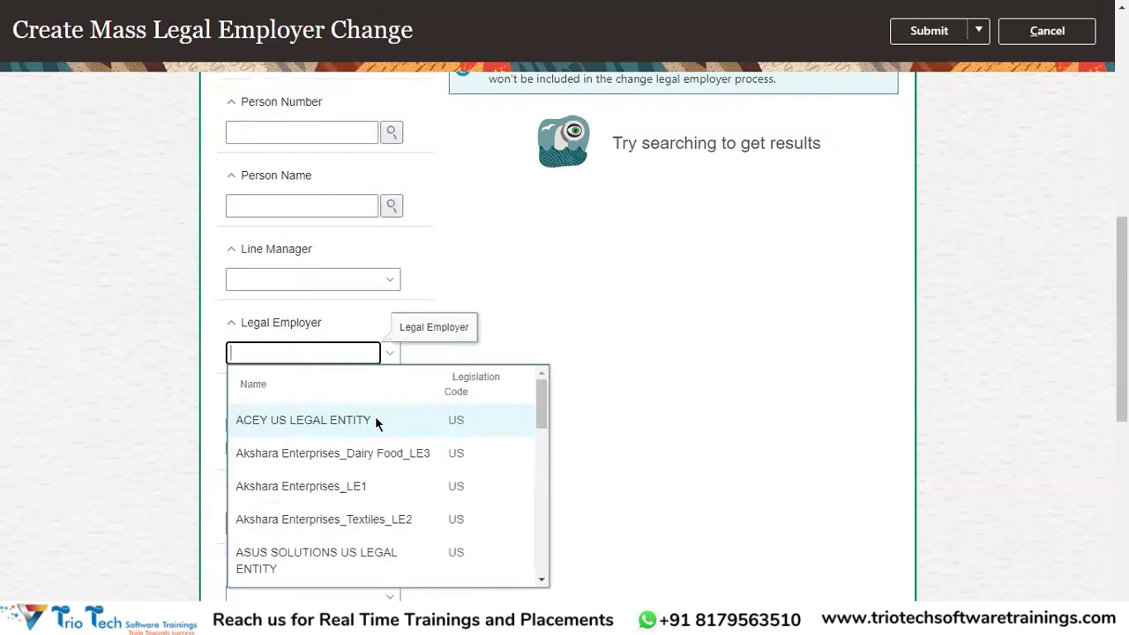
# Filter Select People by Future Bank US Legal Entity and review the three matching workers.
pyautogui.scroll(-5, 357, 458)
pyautogui.scroll(2, 353, 476)
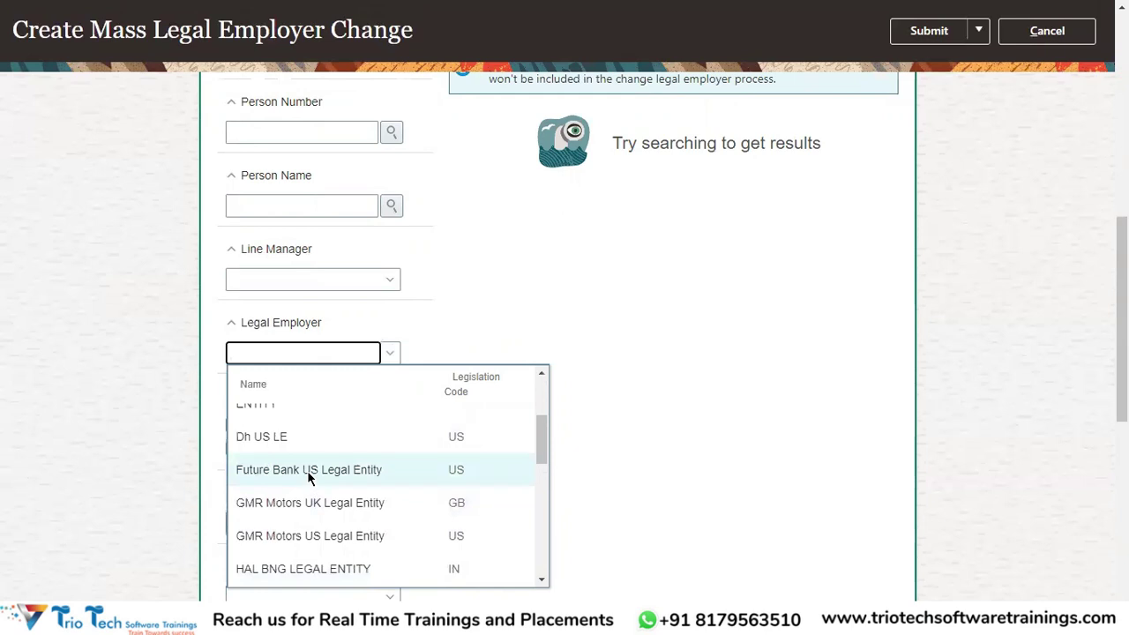
pyautogui.click(308, 471)
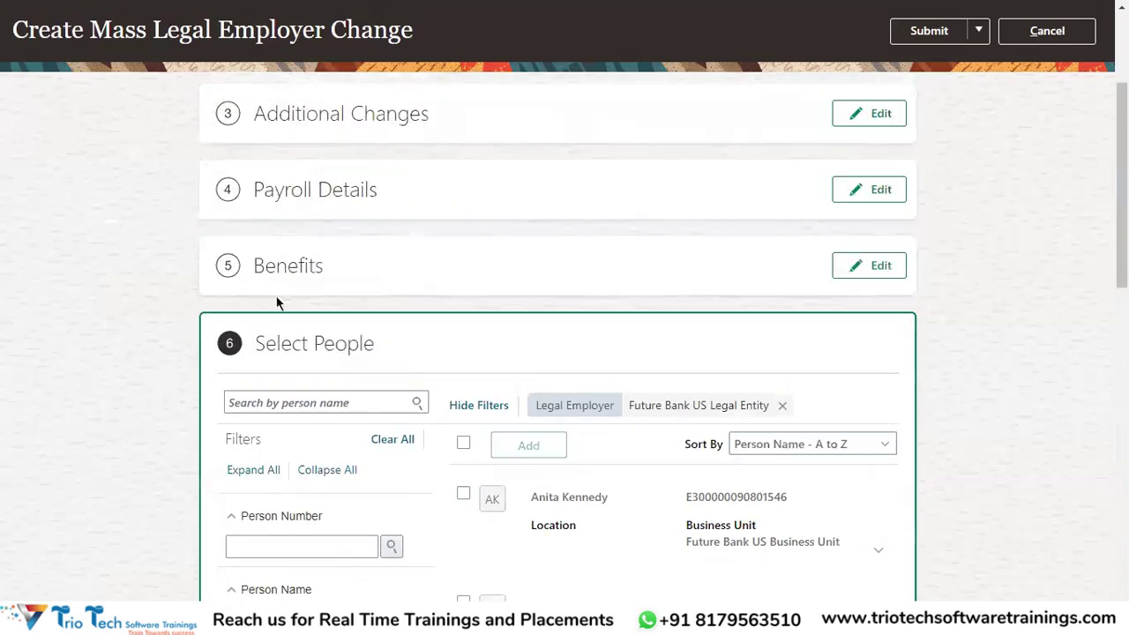
pyautogui.scroll(-4, 360, 320)
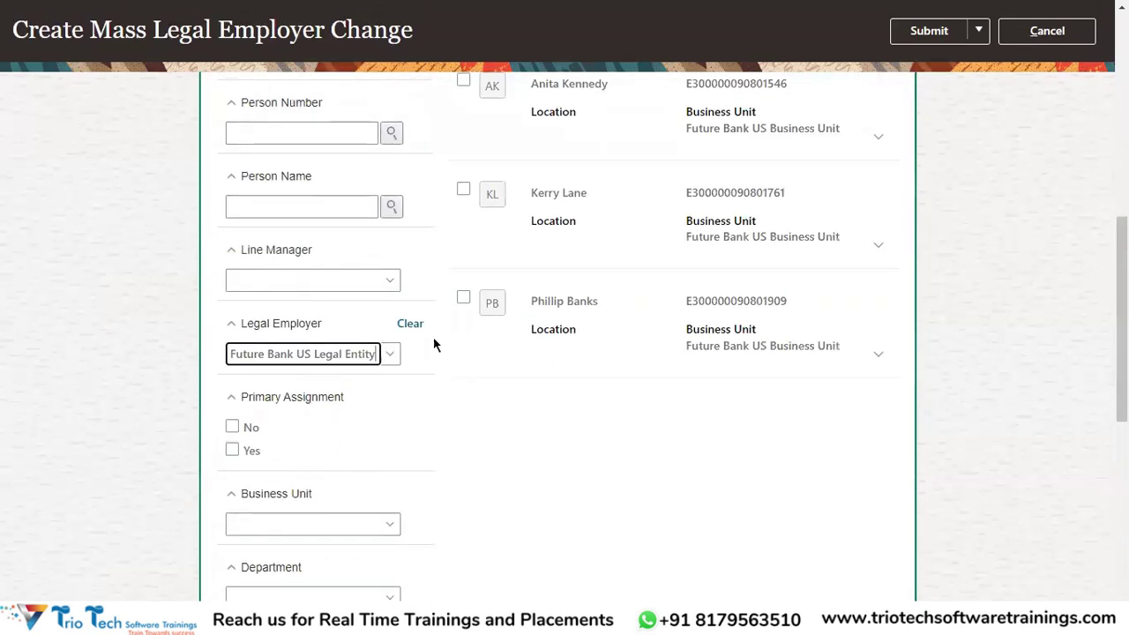
pyautogui.scroll(1, 564, 281)
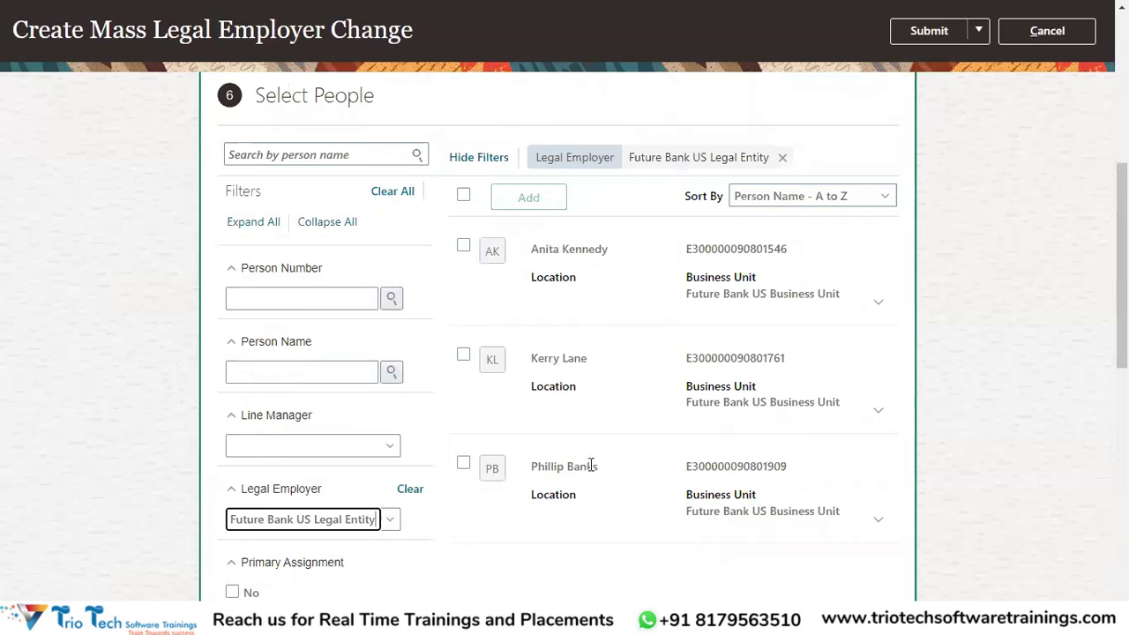
pyautogui.scroll(-2, 526, 403)
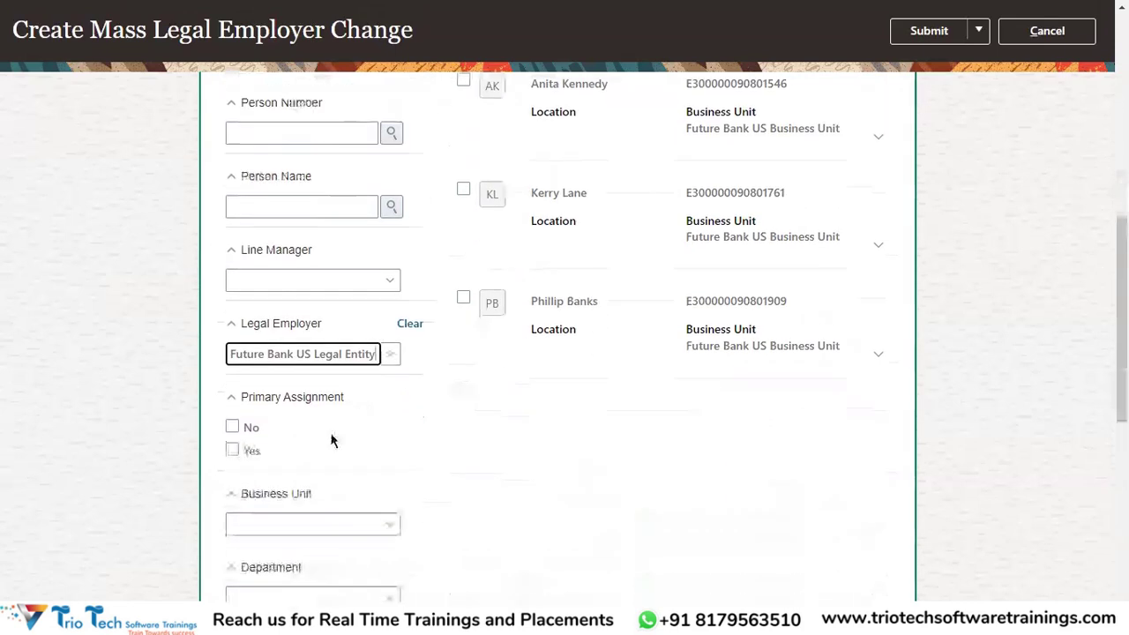
pyautogui.moveTo(232, 351); pyautogui.dragTo(381, 357)
pyautogui.click(383, 356)
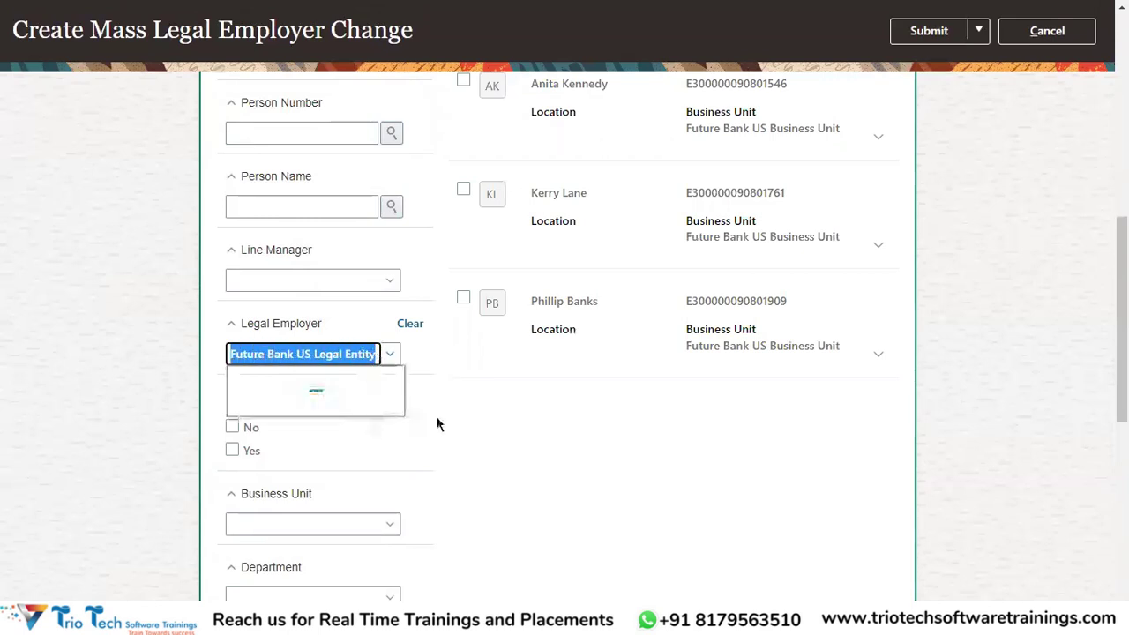
pyautogui.click(668, 469)
pyautogui.scroll(4, 667, 476)
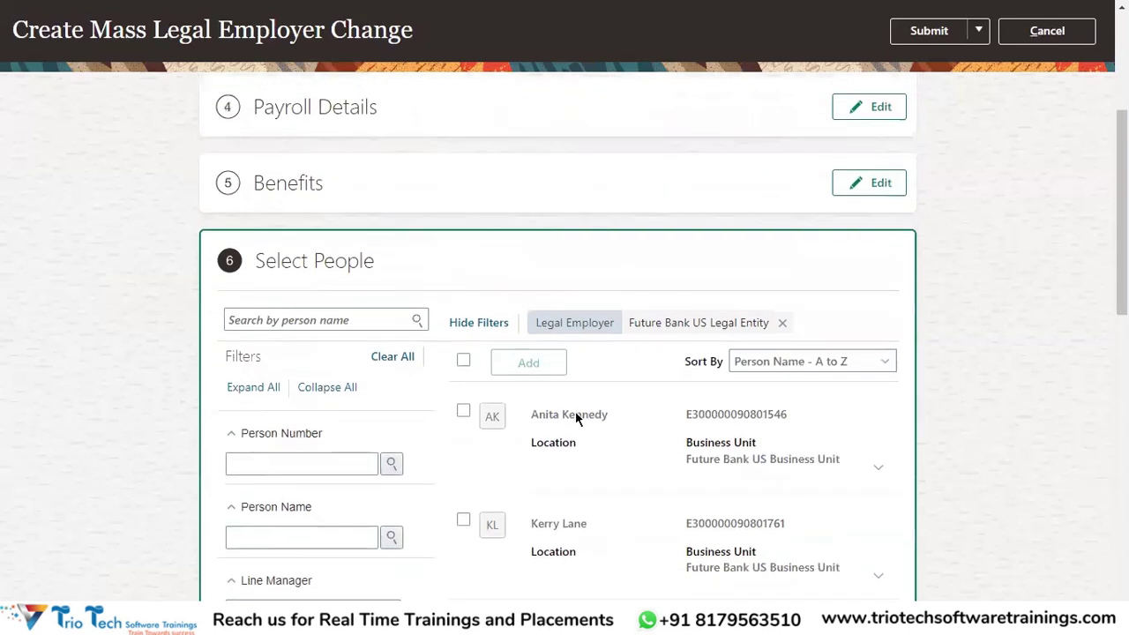
pyautogui.scroll(-2, 621, 356)
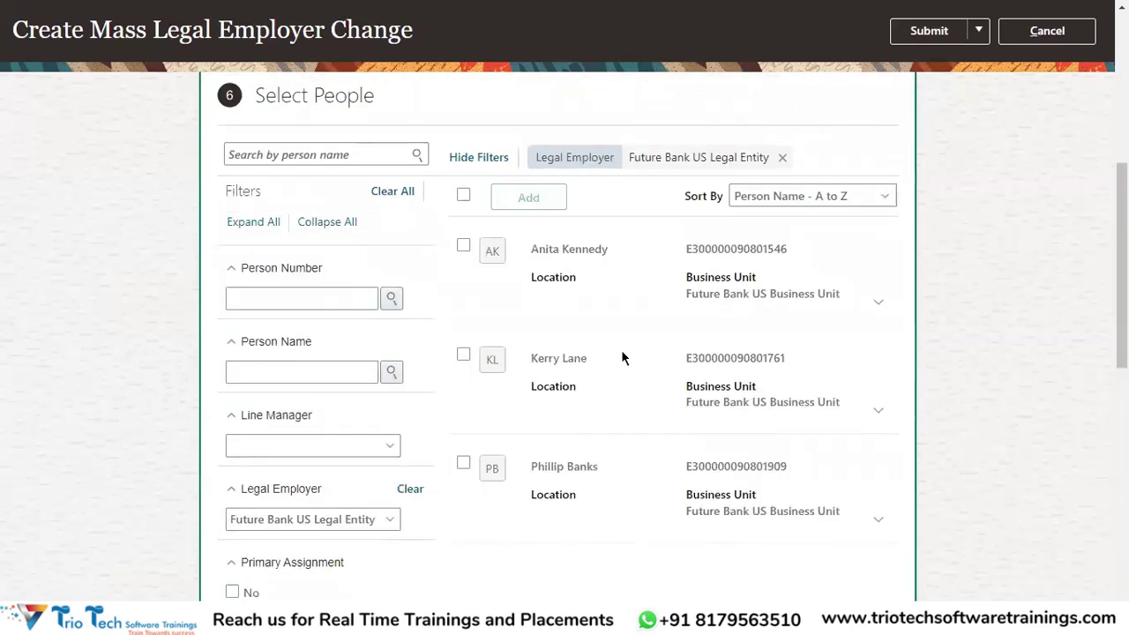
pyautogui.scroll(6, 621, 349)
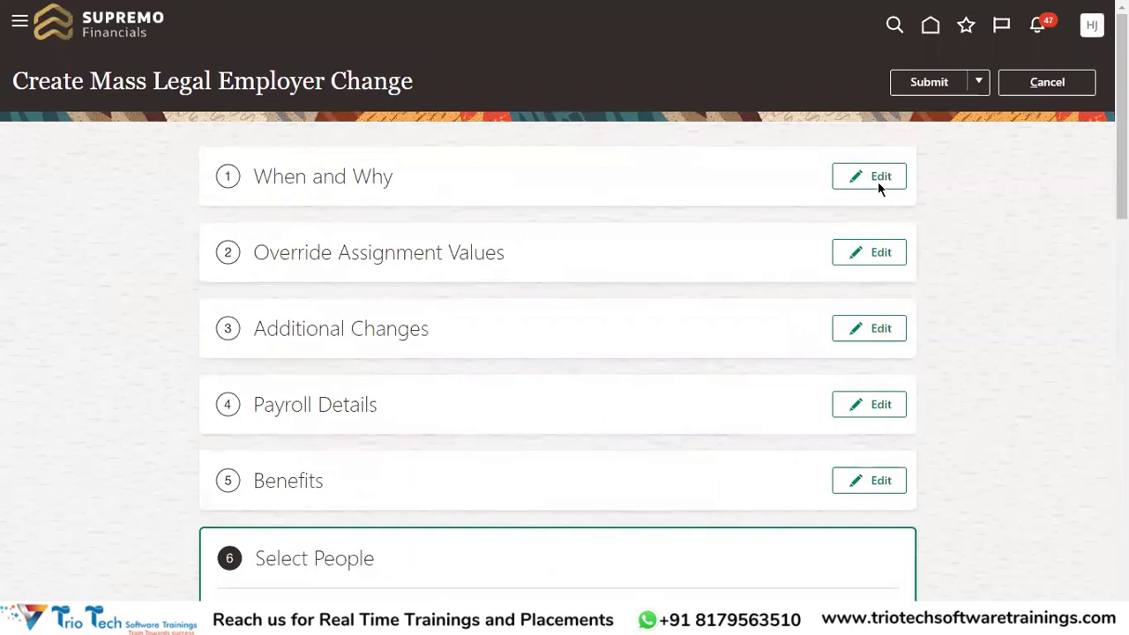
# Recheck the When and Why new legal employer answer, then reopen Select People.
pyautogui.click(882, 177)
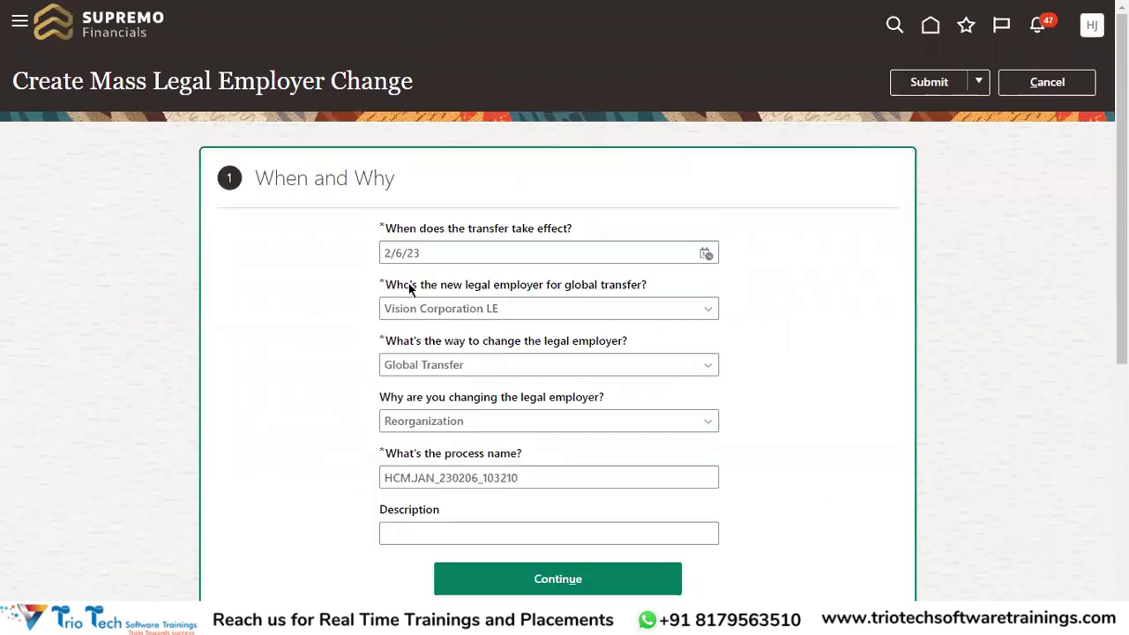
pyautogui.moveTo(385, 284); pyautogui.dragTo(612, 291)
pyautogui.scroll(-5, 703, 330)
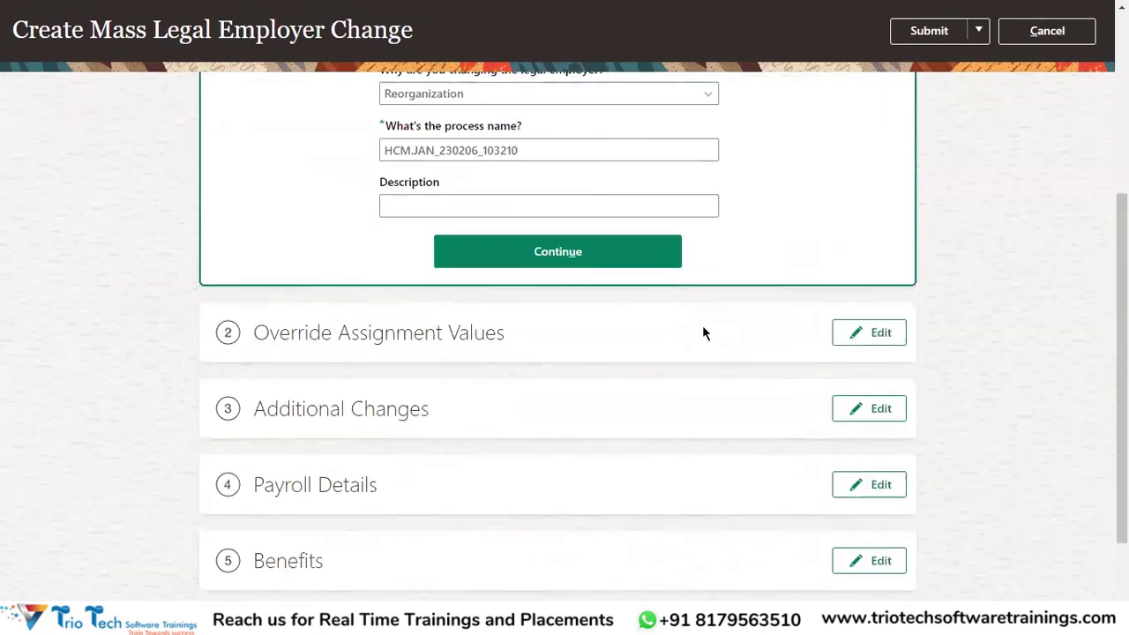
pyautogui.click(897, 489)
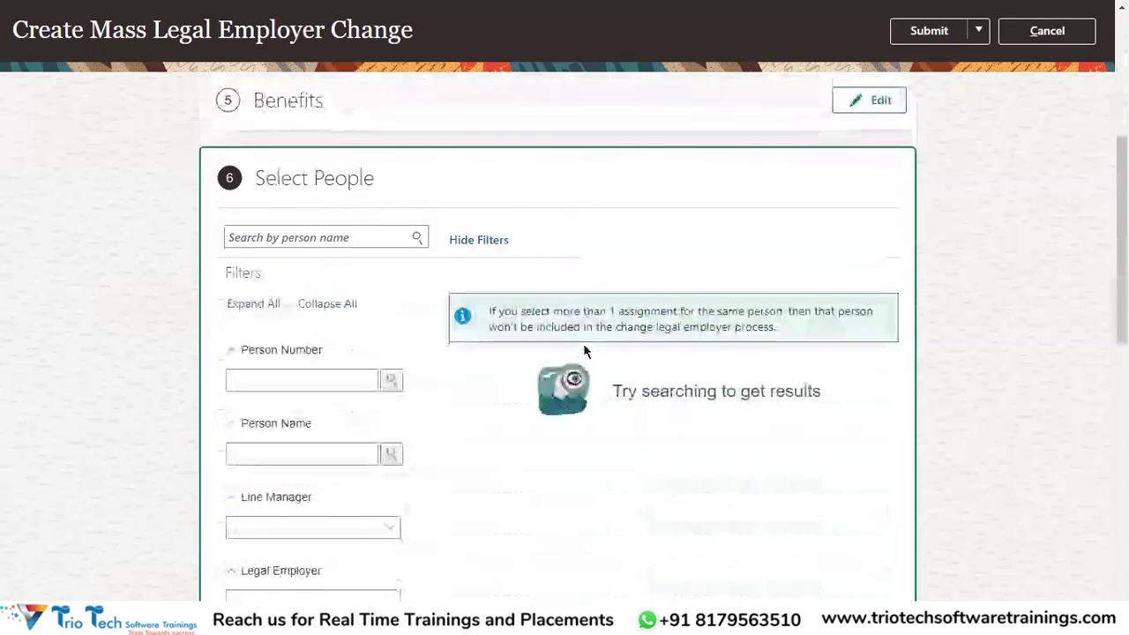
# Filter the people list again by legal employer Future Bank US Legal Entity.
pyautogui.scroll(-6, 314, 443)
pyautogui.scroll(-3, 323, 328)
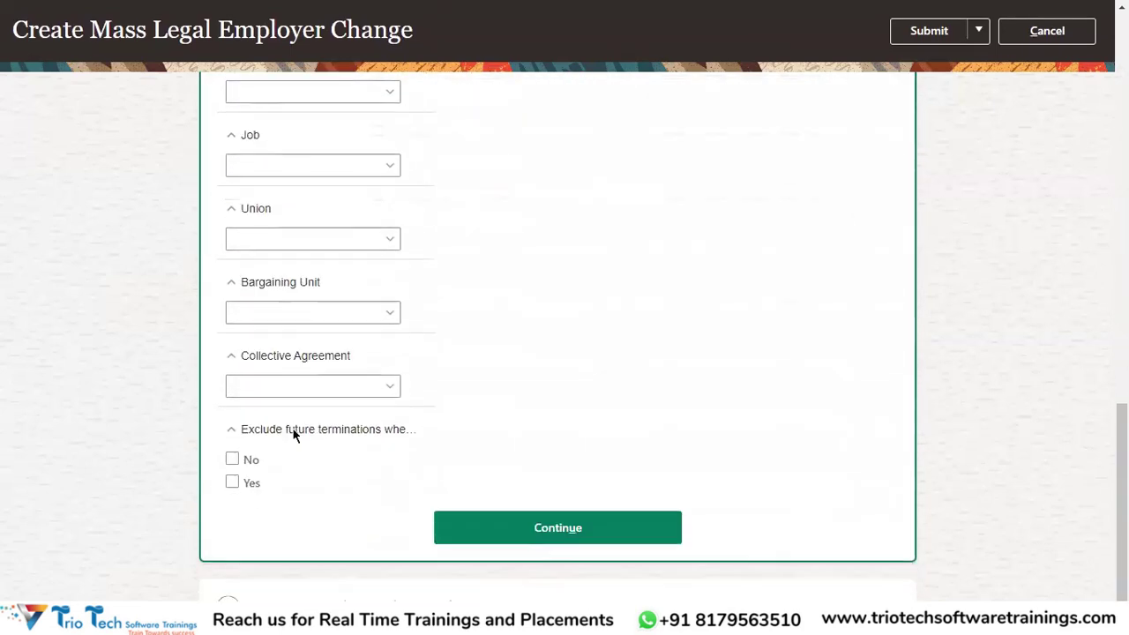
pyautogui.scroll(5, 310, 335)
pyautogui.click(265, 352)
pyautogui.scroll(-3, 340, 476)
pyautogui.scroll(-2, 326, 494)
pyautogui.scroll(2, 323, 481)
pyautogui.click(320, 472)
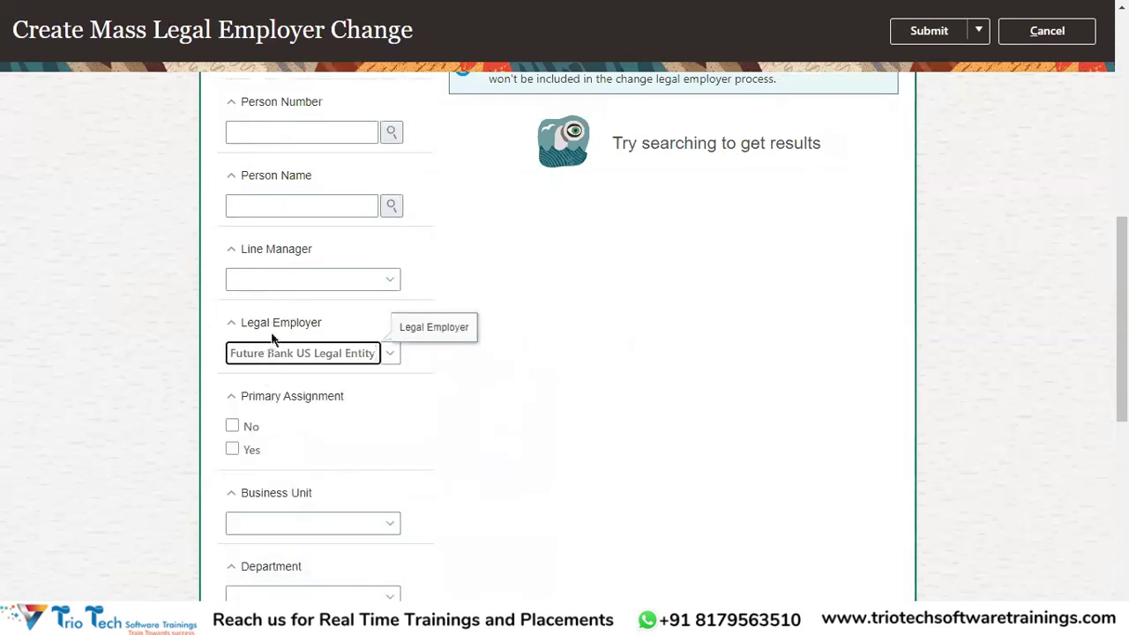
pyautogui.scroll(2, 372, 432)
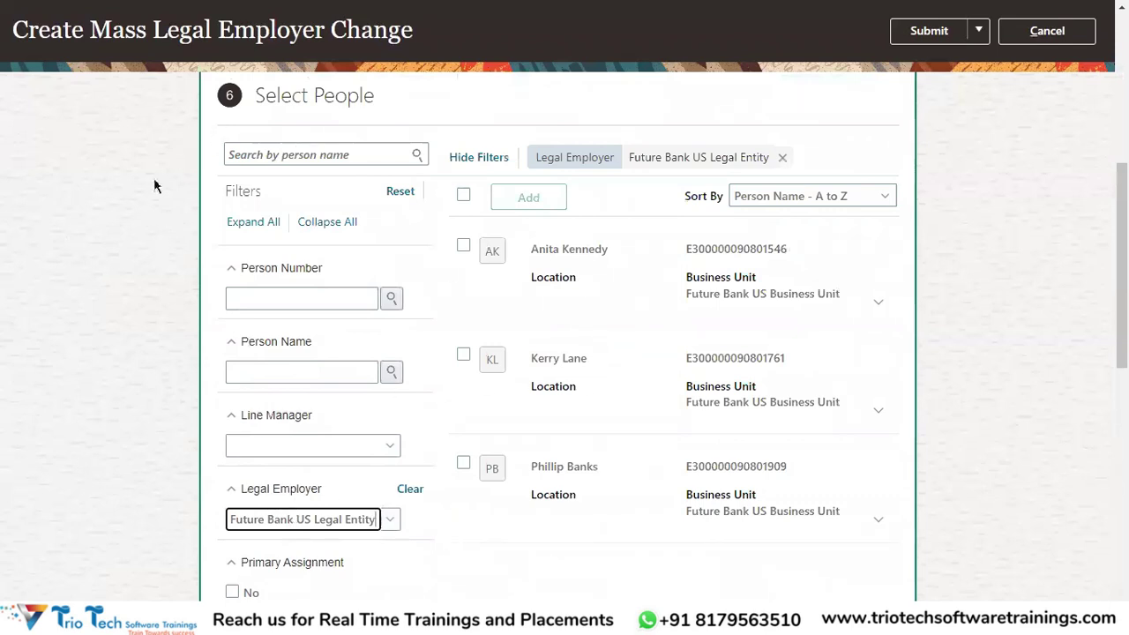
pyautogui.moveTo(239, 518); pyautogui.dragTo(365, 519)
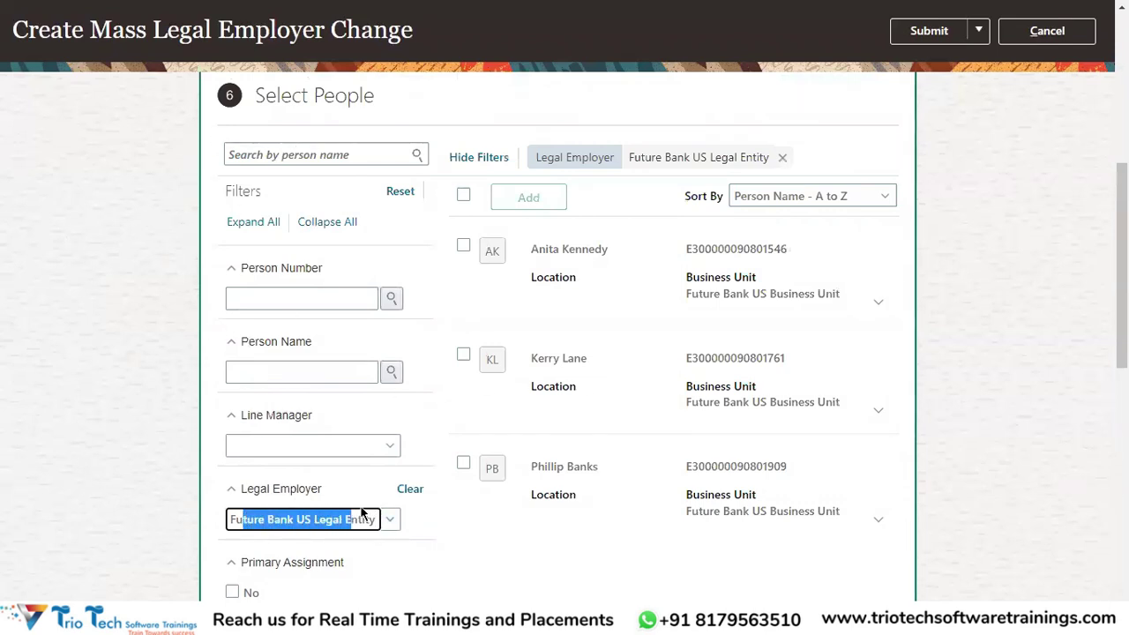
pyautogui.click(631, 308)
# Select and add all three listed workers, then continue to the review.
pyautogui.click(463, 246)
pyautogui.click(463, 356)
pyautogui.click(464, 463)
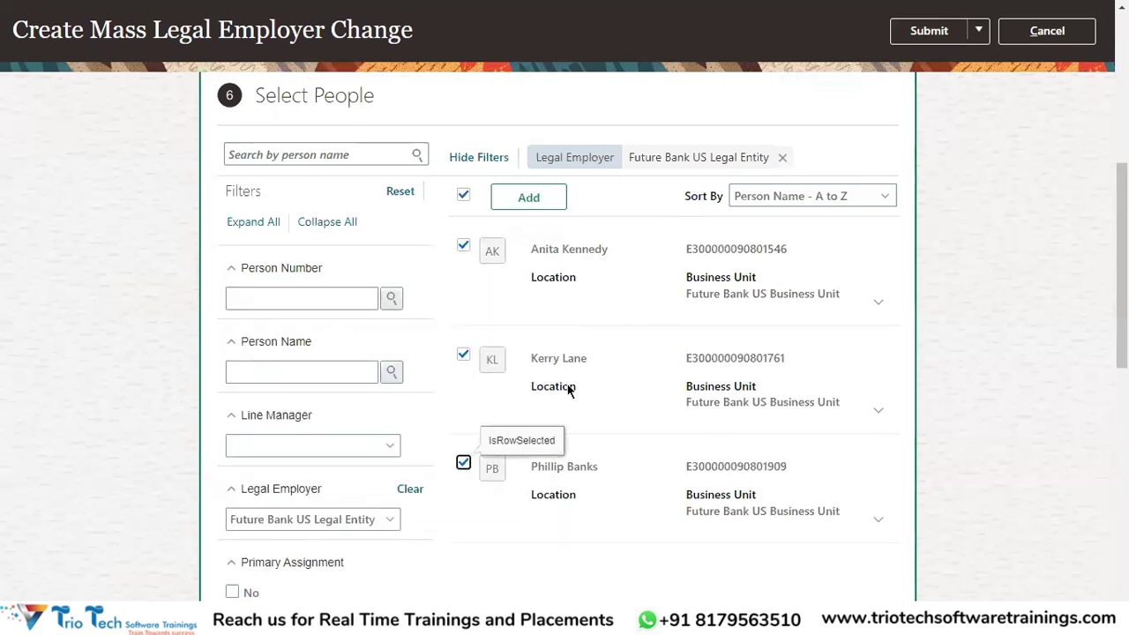
pyautogui.click(542, 201)
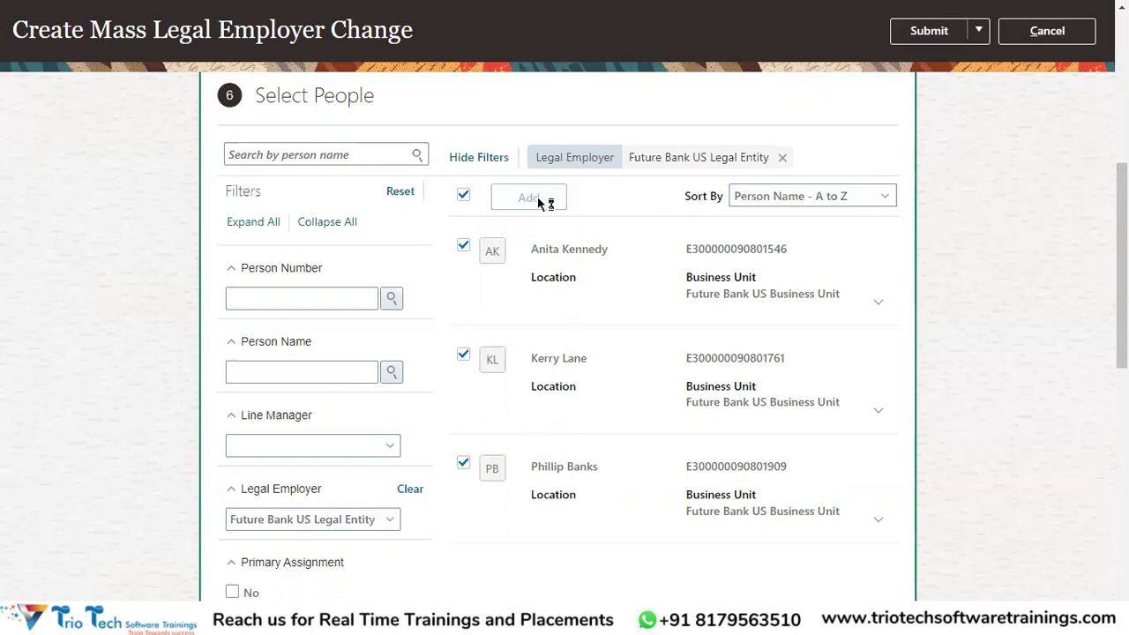
pyautogui.scroll(-8, 595, 319)
pyautogui.scroll(2, 534, 362)
pyautogui.scroll(-2, 547, 362)
pyautogui.click(551, 492)
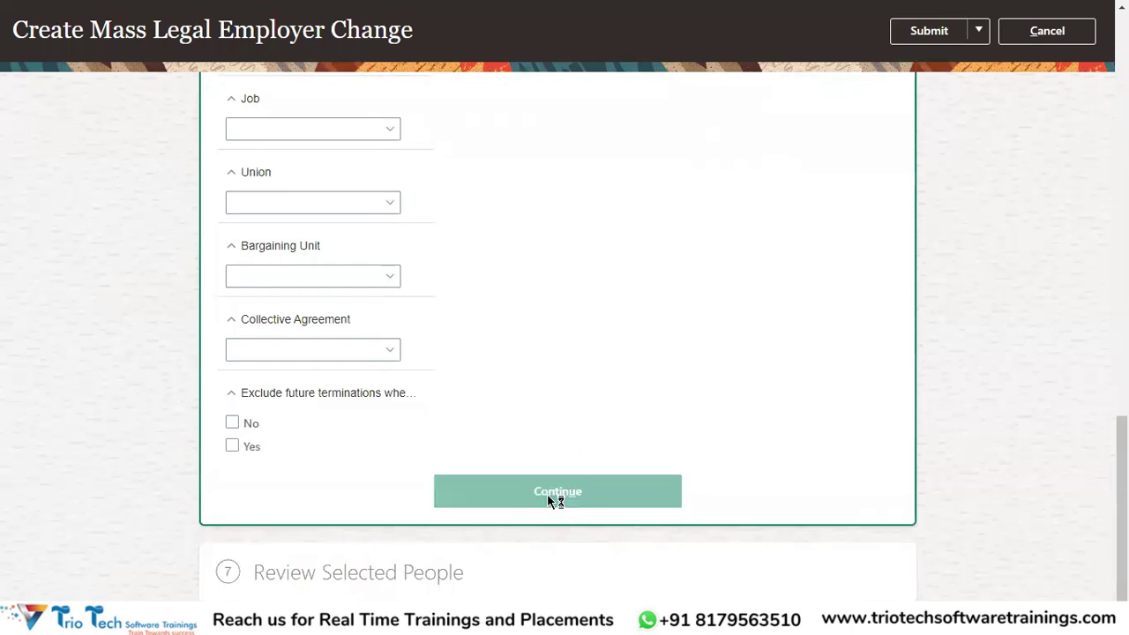
# Open the Review Selected People section to check the three workers.
pyautogui.scroll(-3, 369, 525)
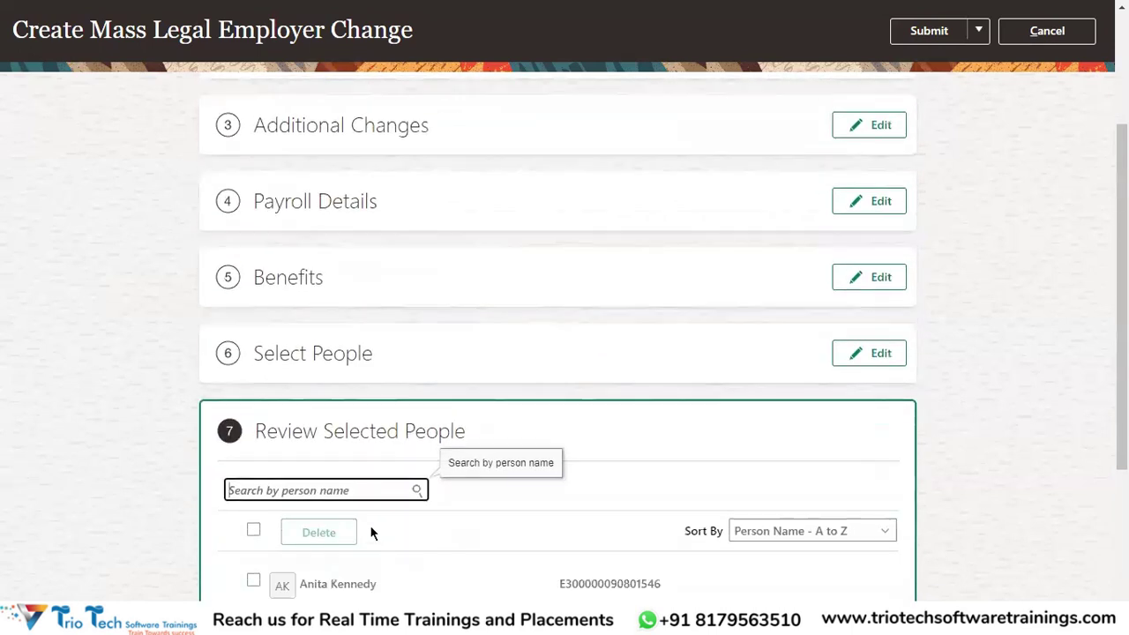
pyautogui.moveTo(305, 320); pyautogui.dragTo(293, 319)
pyautogui.moveTo(362, 300); pyautogui.dragTo(456, 327)
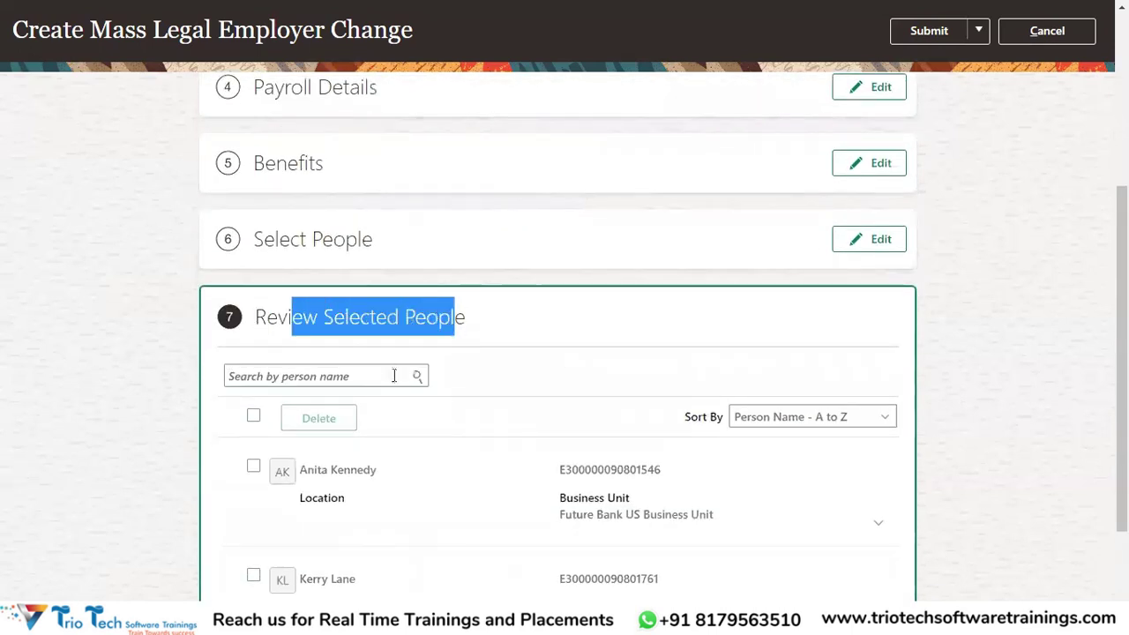
pyautogui.scroll(-2, 394, 375)
pyautogui.scroll(1, 347, 235)
pyautogui.moveTo(275, 160); pyautogui.dragTo(358, 157)
pyautogui.scroll(4, 516, 338)
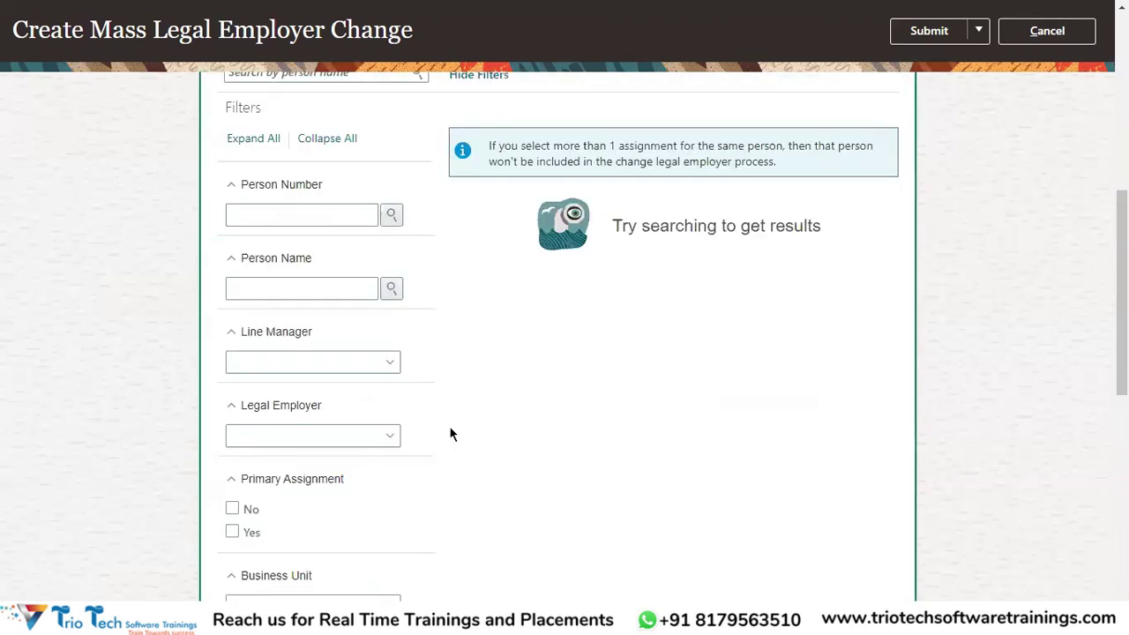
pyautogui.scroll(3, 435, 374)
pyautogui.scroll(-6, 388, 438)
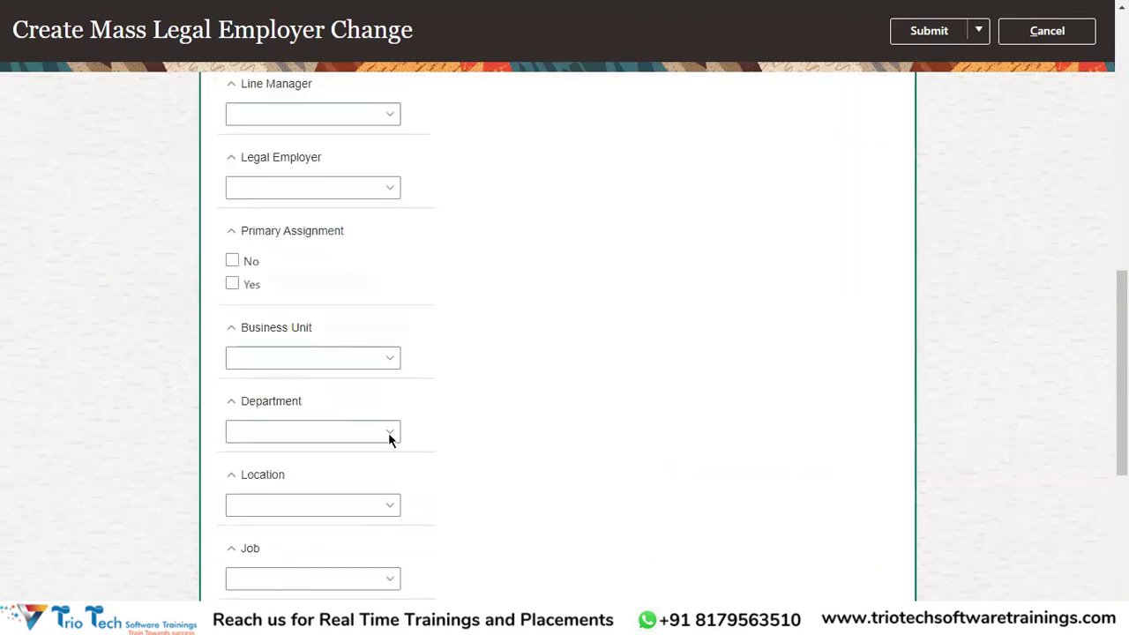
pyautogui.scroll(-5, 390, 438)
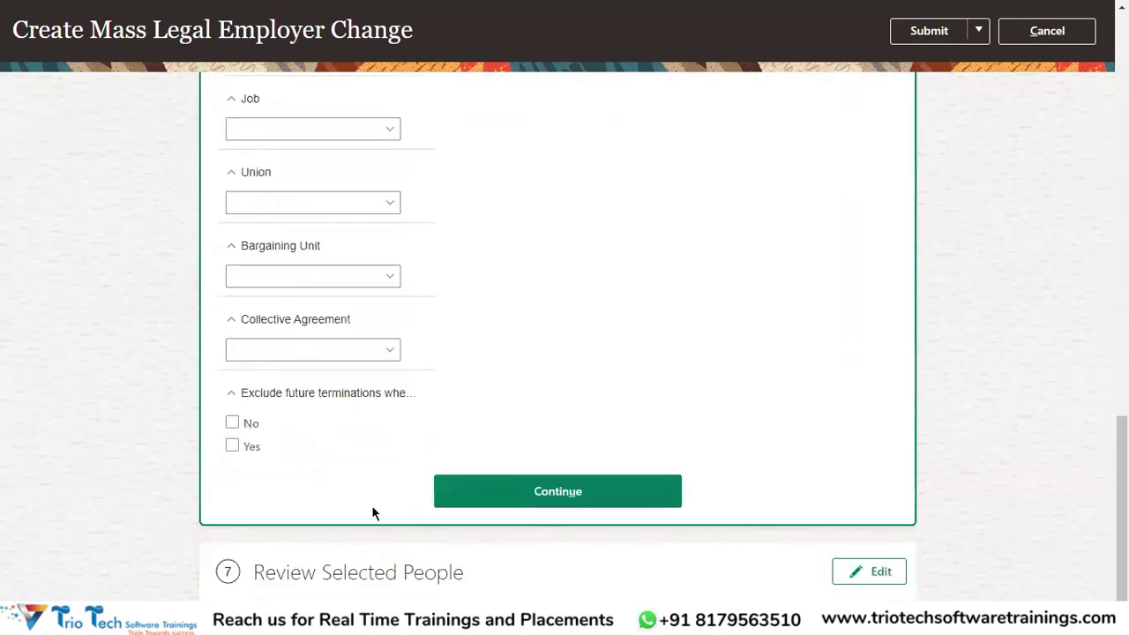
pyautogui.click(838, 579)
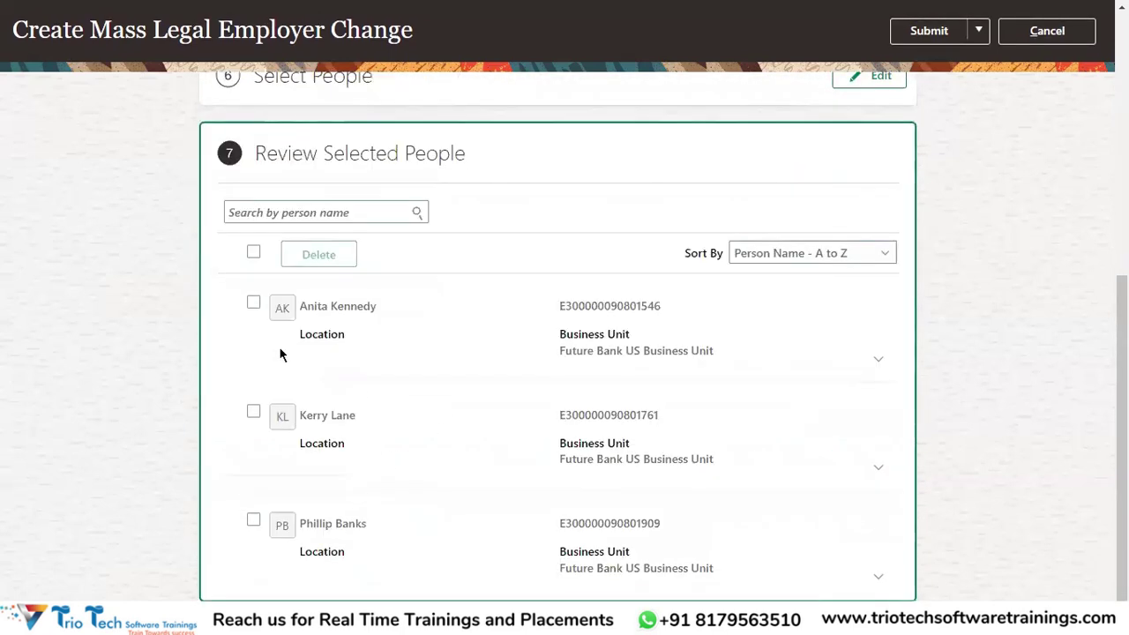
# Keep all three workers selected and submit the mass legal employer change.
pyautogui.click(253, 301)
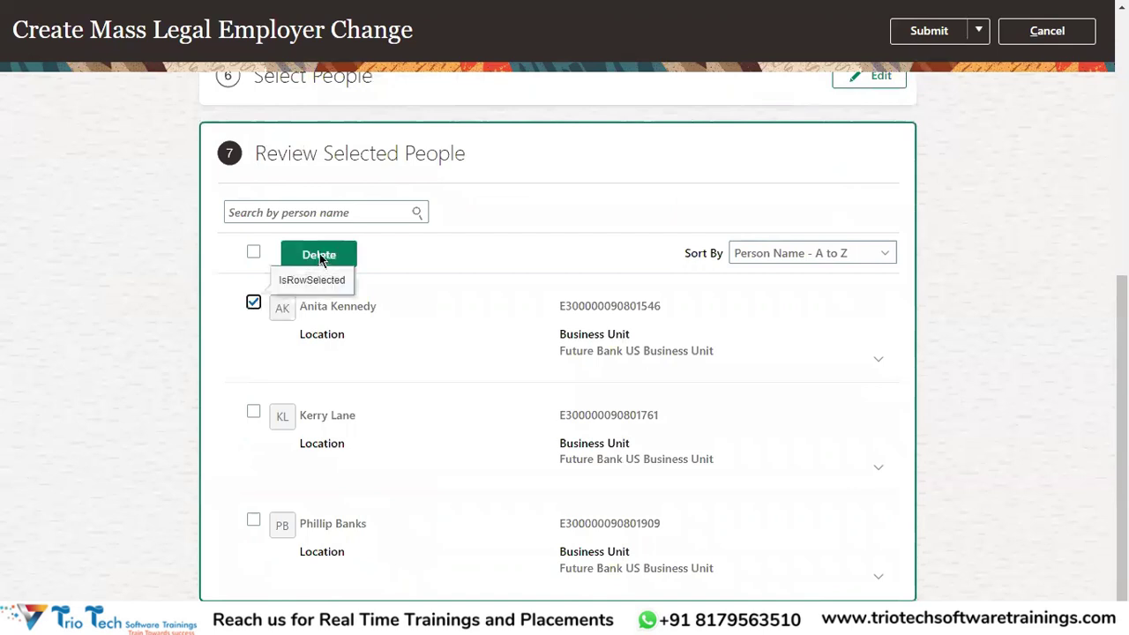
pyautogui.click(253, 302)
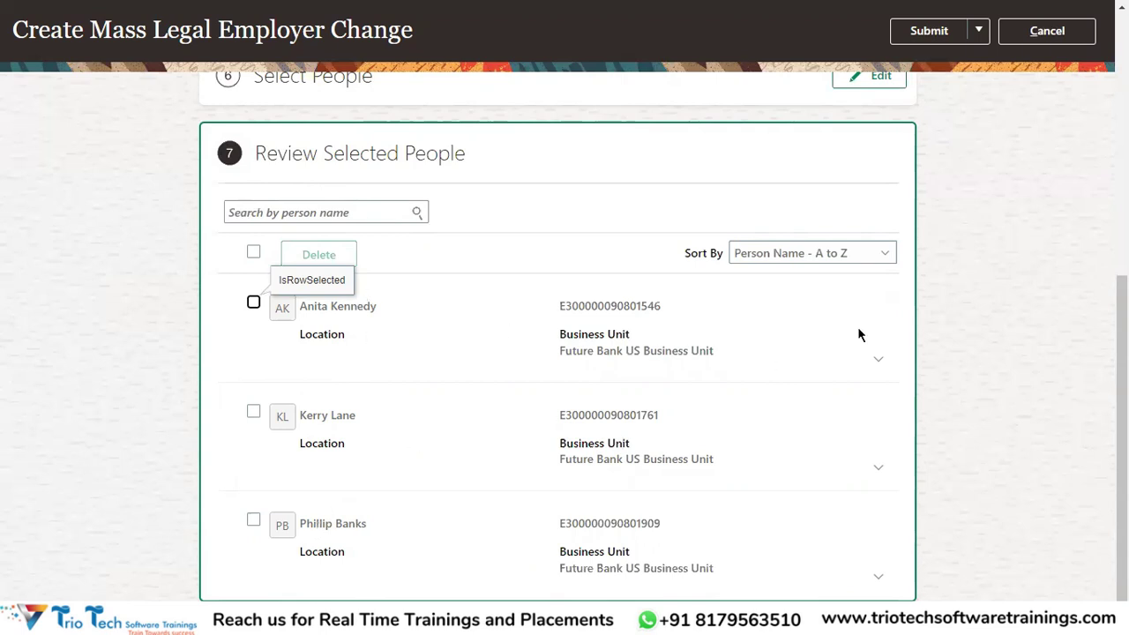
pyautogui.scroll(5, 958, 218)
pyautogui.click(924, 85)
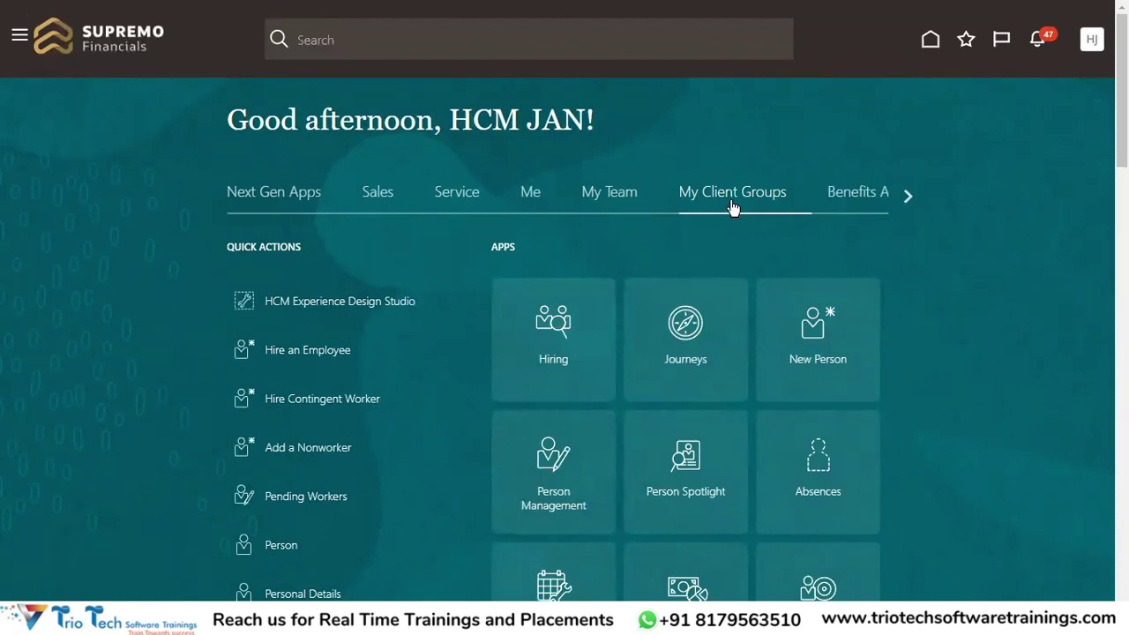
# Search Person Management for the worker by first name, confirm Legal Employer is still Future Bank US Legal Entity, then close.
pyautogui.click(552, 455)
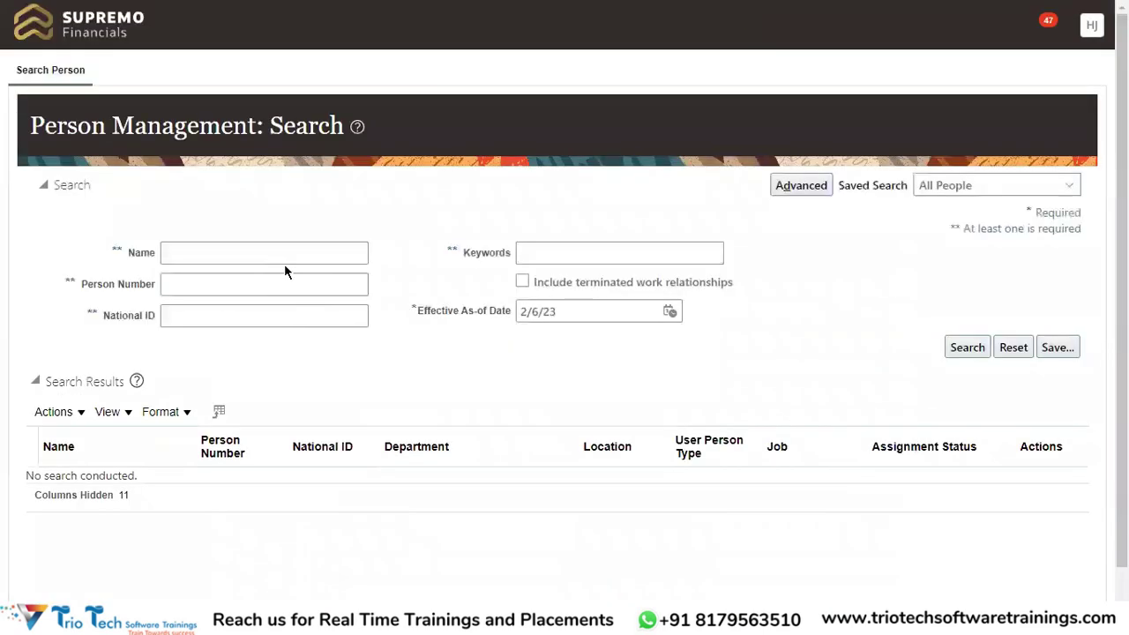
pyautogui.click(284, 257)
pyautogui.write('Ani')
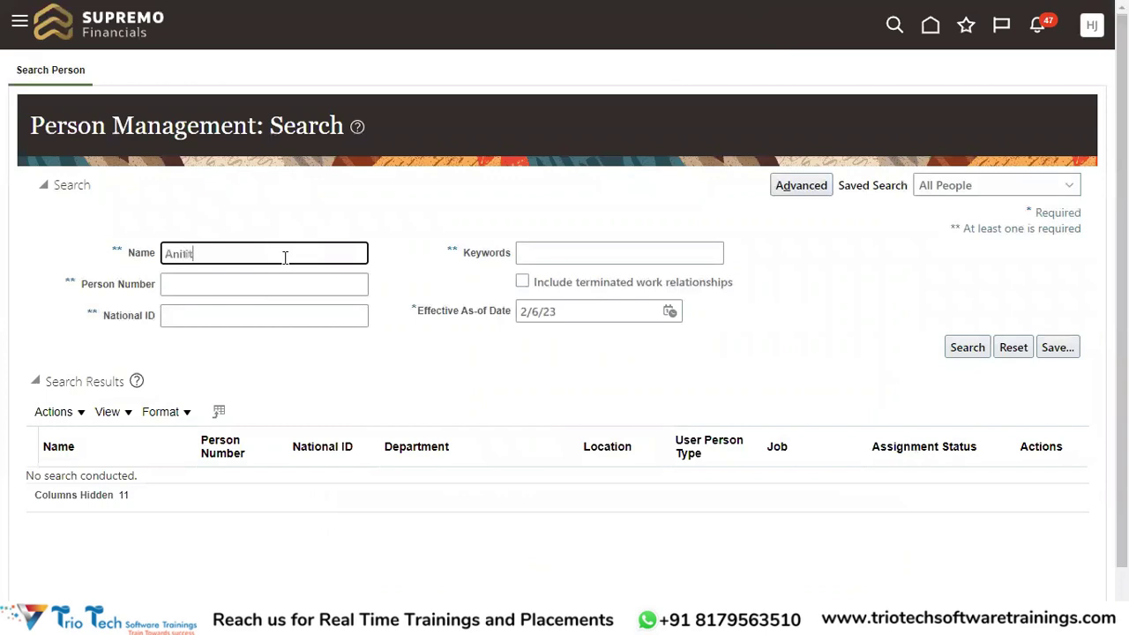
pyautogui.write('ta')
pyautogui.press('Return')
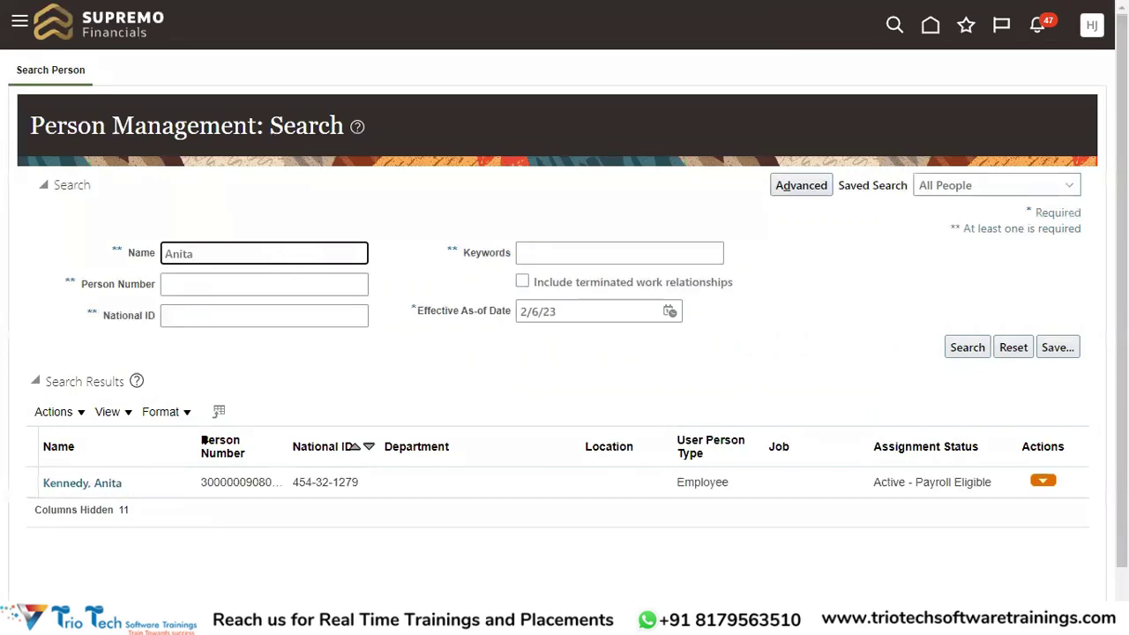
pyautogui.click(106, 494)
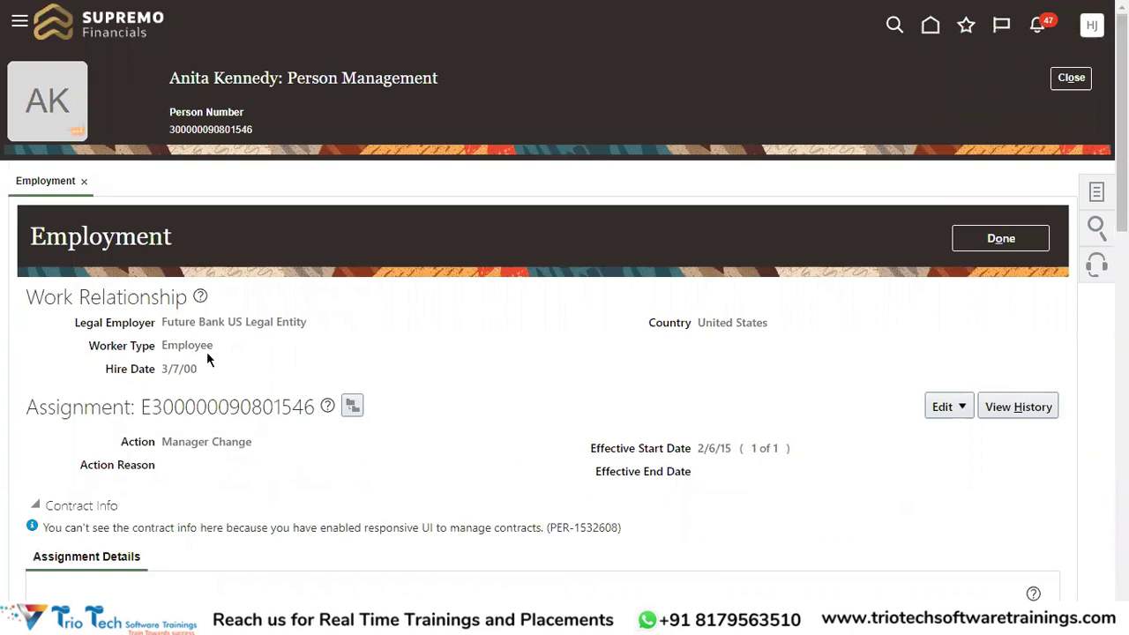
pyautogui.doubleClick(177, 321)
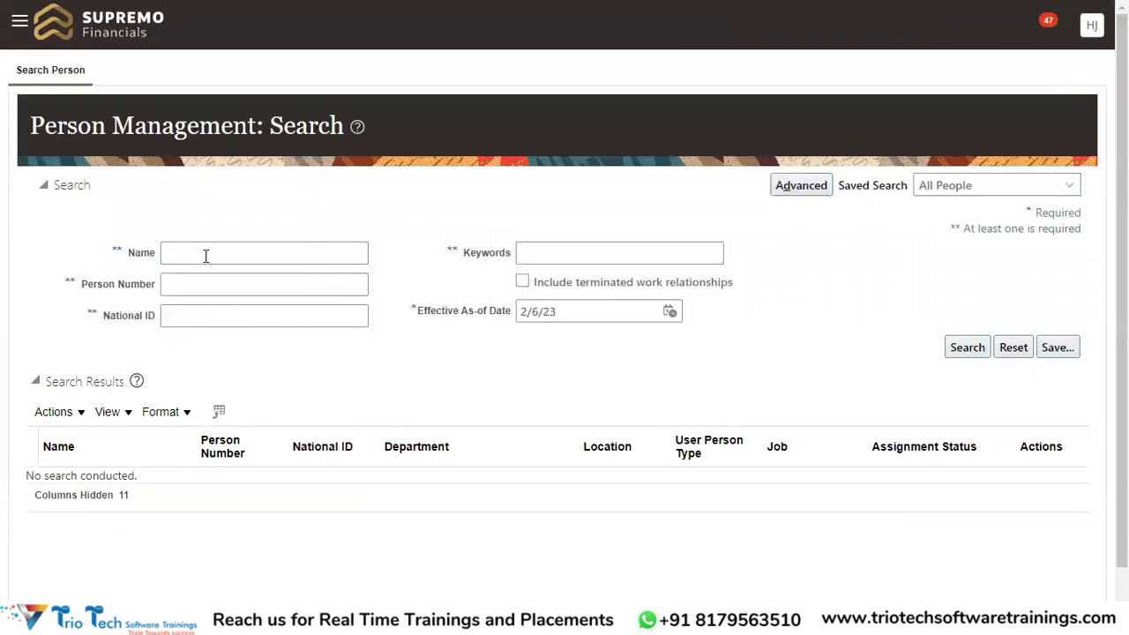
pyautogui.click(206, 255)
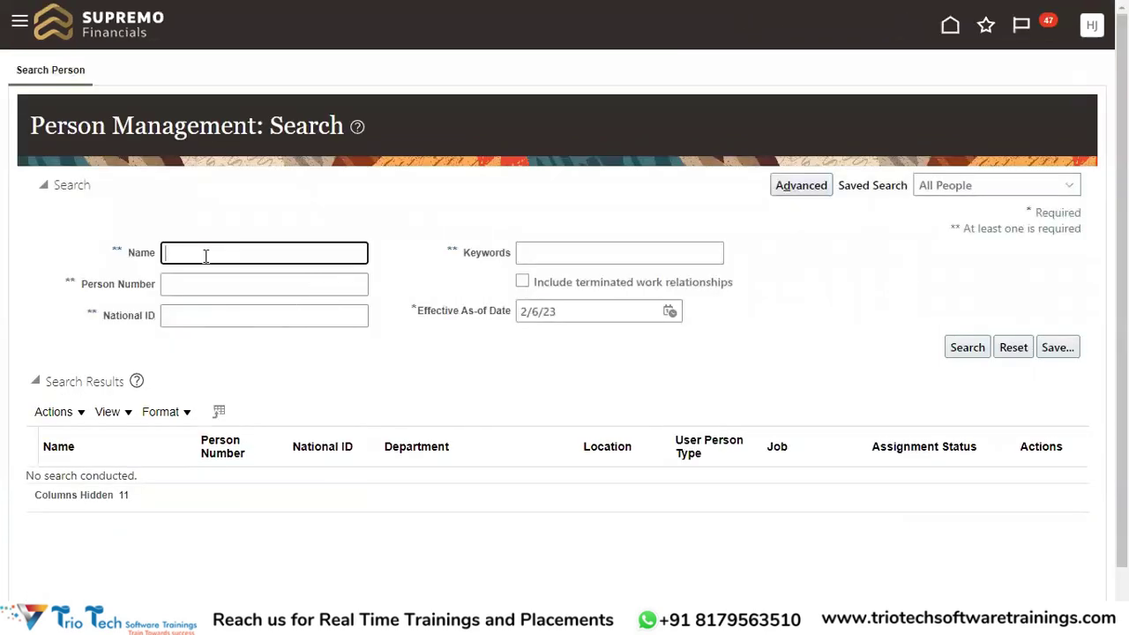
pyautogui.write('Anita')
pyautogui.click(669, 310)
pyautogui.click(748, 413)
pyautogui.click(970, 349)
pyautogui.click(31, 485)
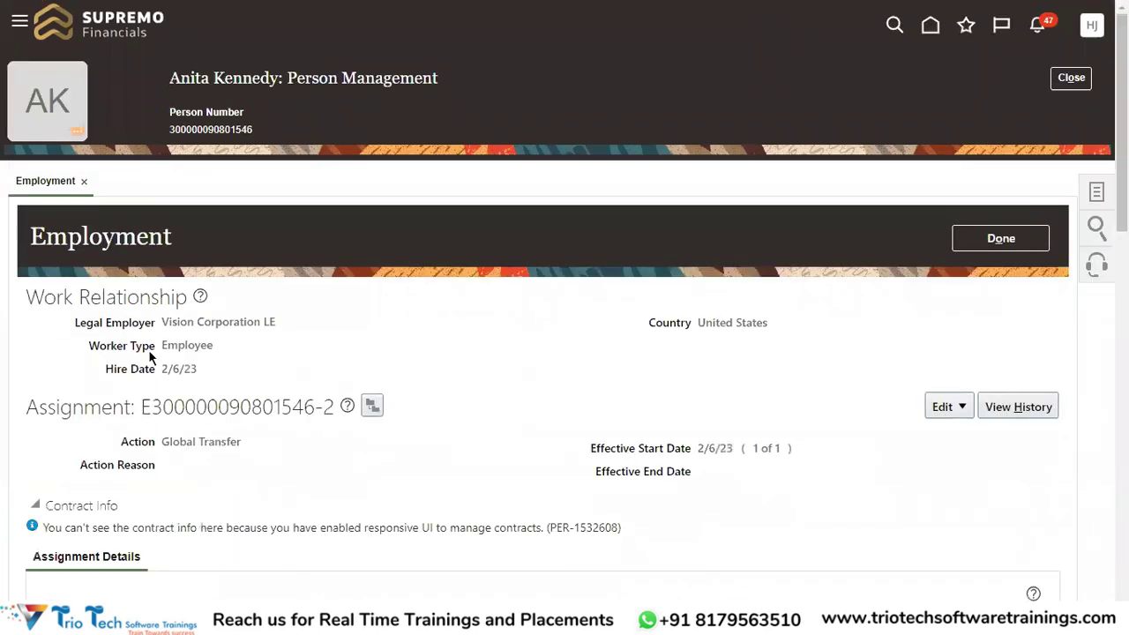
pyautogui.moveTo(164, 320); pyautogui.dragTo(260, 328)
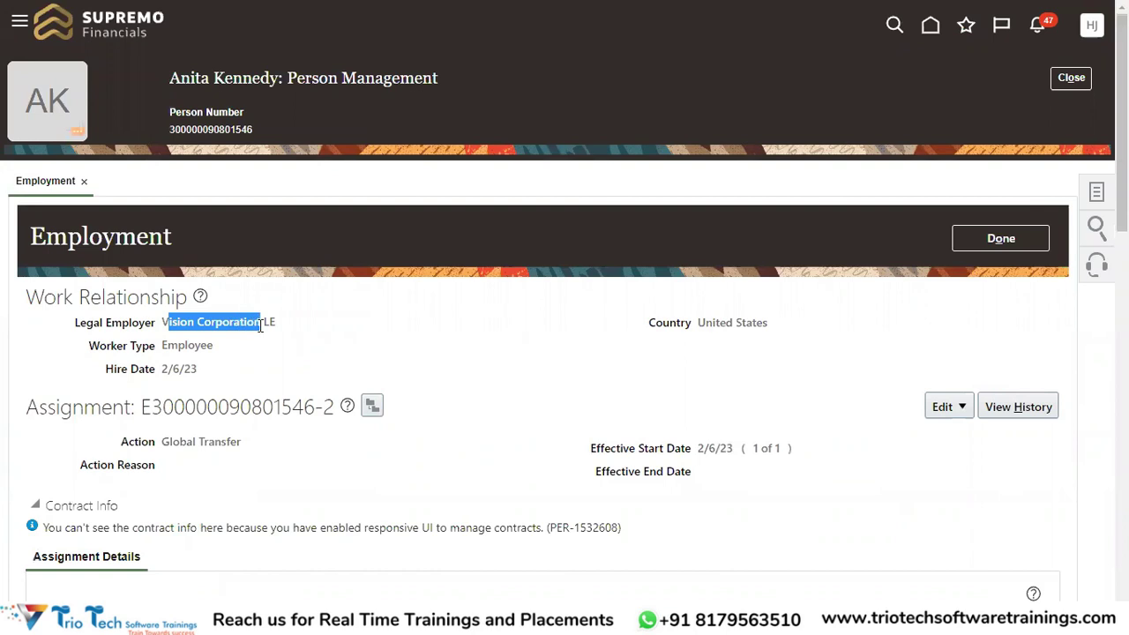
pyautogui.doubleClick(170, 442)
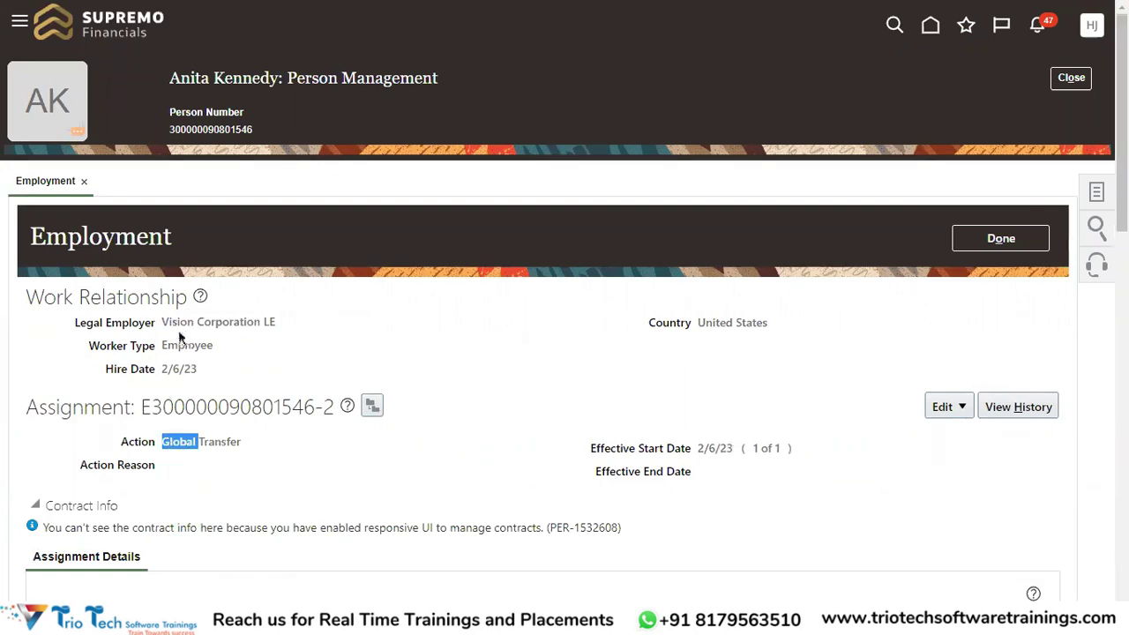
pyautogui.doubleClick(175, 78)
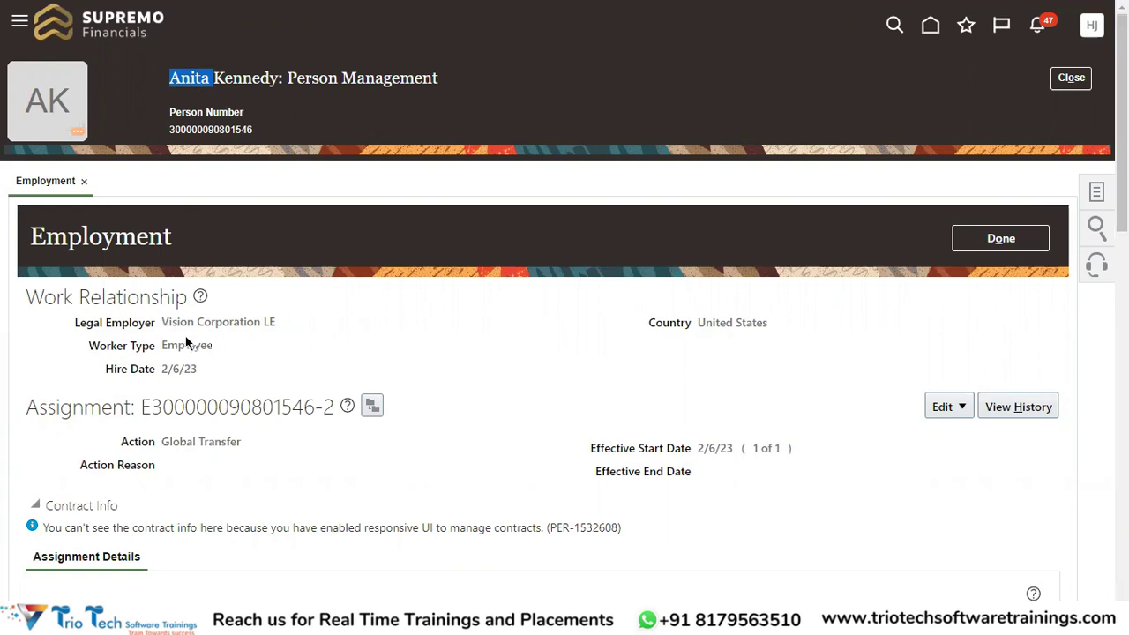
pyautogui.moveTo(162, 322); pyautogui.dragTo(281, 328)
pyautogui.moveTo(164, 371); pyautogui.dragTo(201, 371)
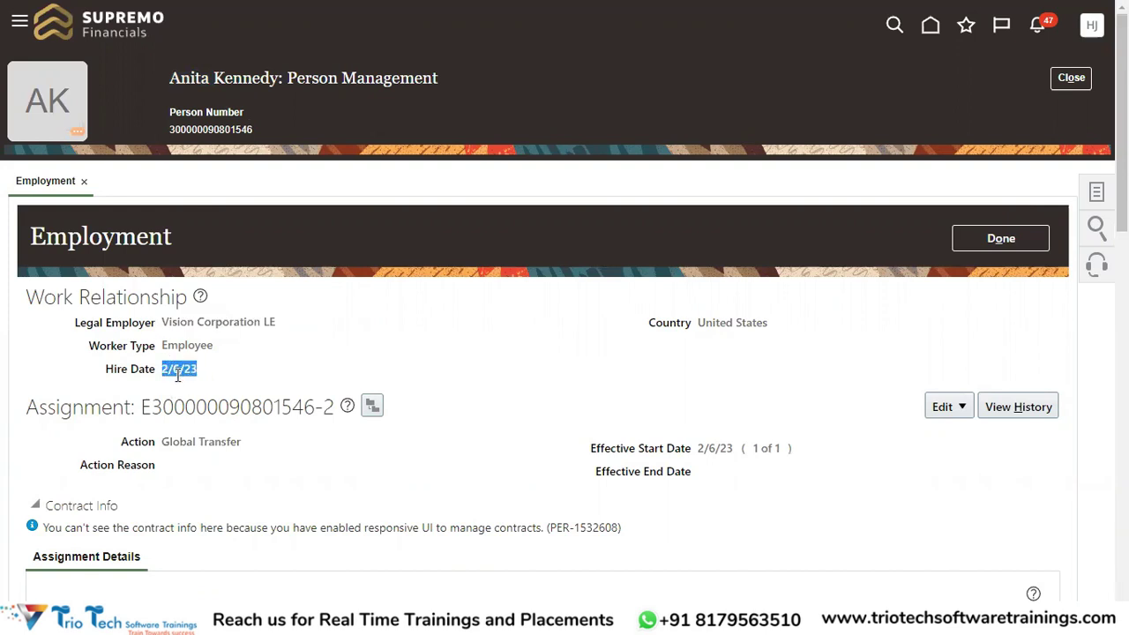
pyautogui.moveTo(163, 441); pyautogui.dragTo(235, 445)
pyautogui.scroll(-2, 409, 411)
pyautogui.scroll(-4, 409, 412)
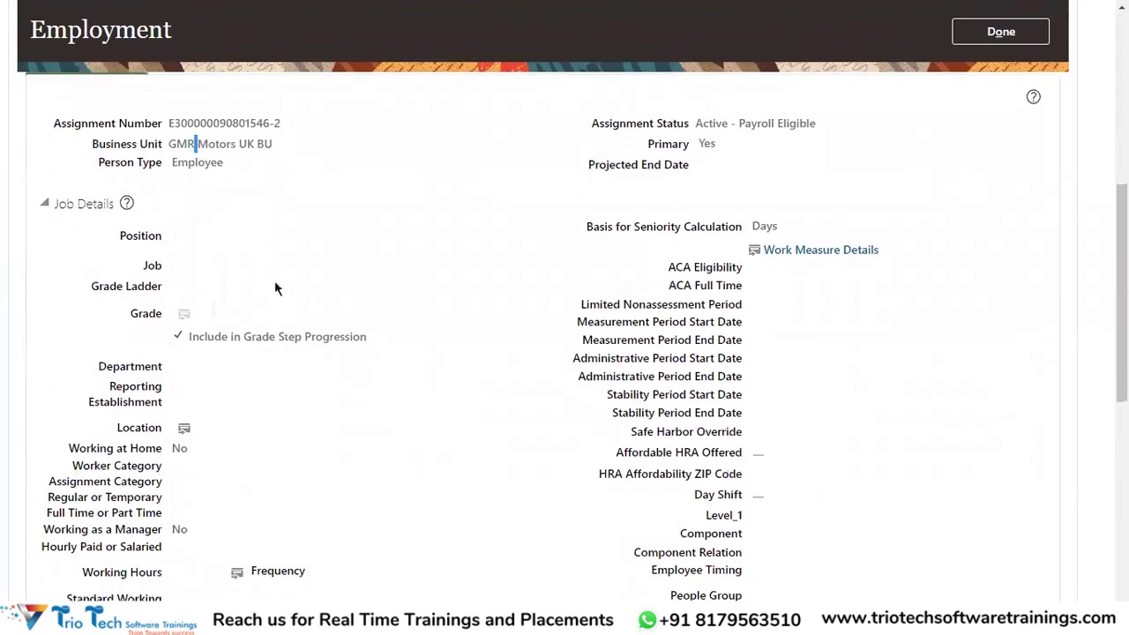
pyautogui.scroll(-4, 274, 281)
pyautogui.doubleClick(192, 447)
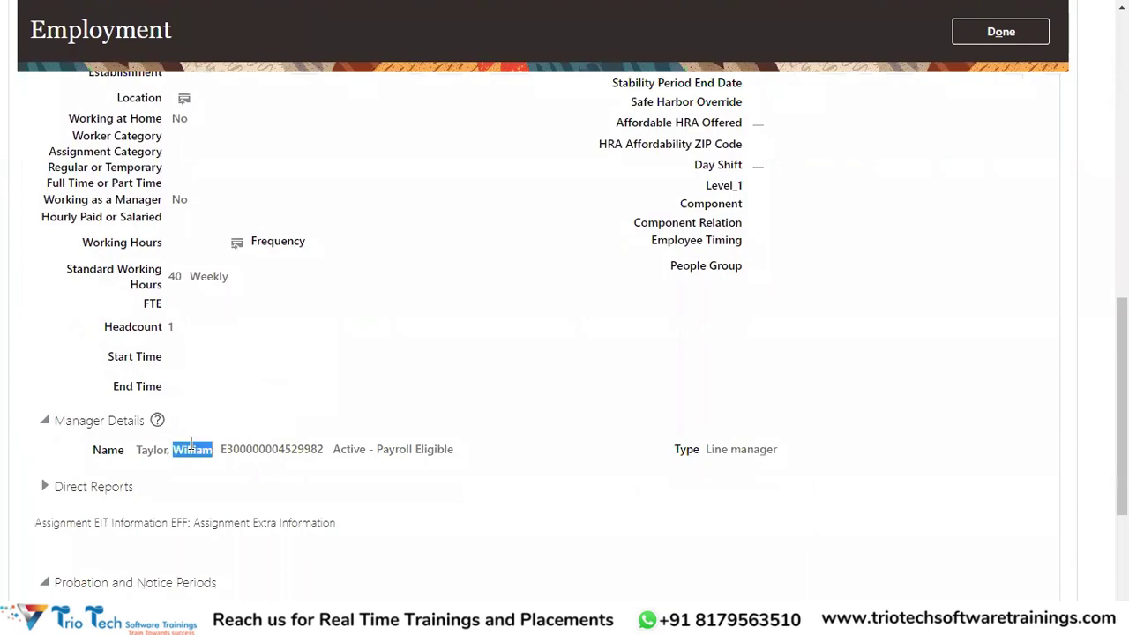
pyautogui.scroll(10, 399, 286)
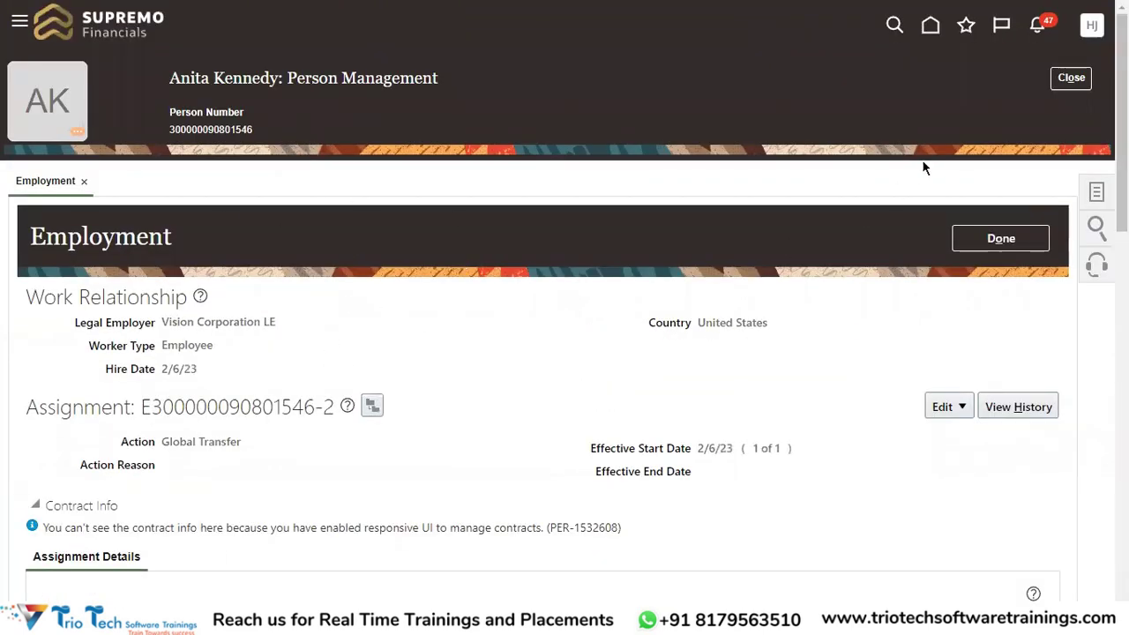
pyautogui.click(1078, 80)
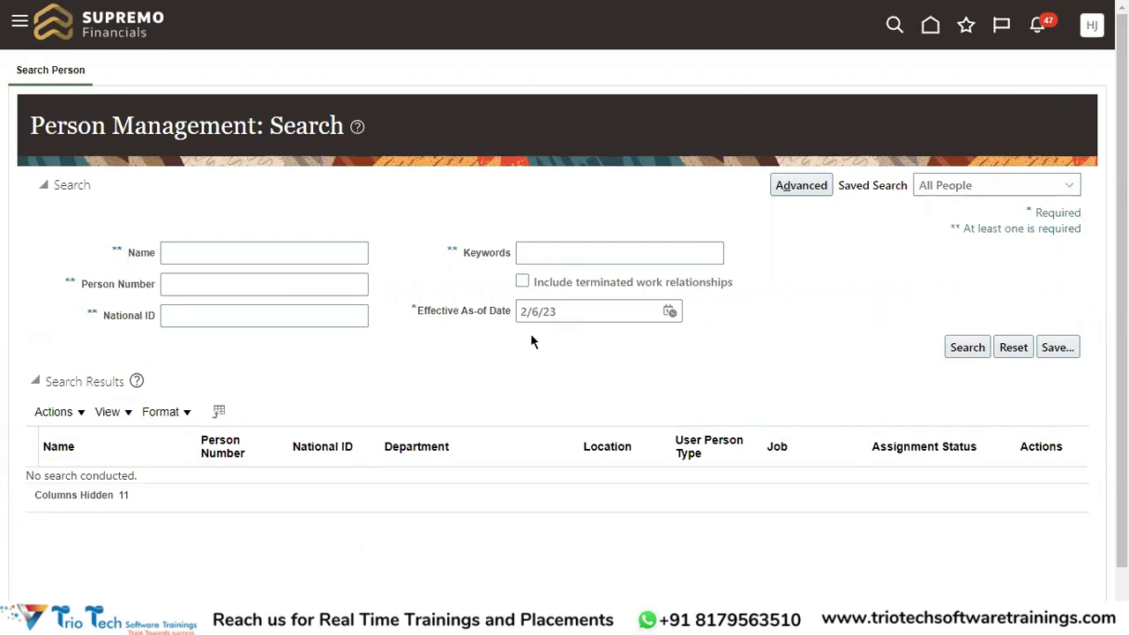
# Switch to TrioTech HCM.pptx and run the slide show from the Mass Legal Employer Change title slide.
pyautogui.hotkey('alt', 'Tab')
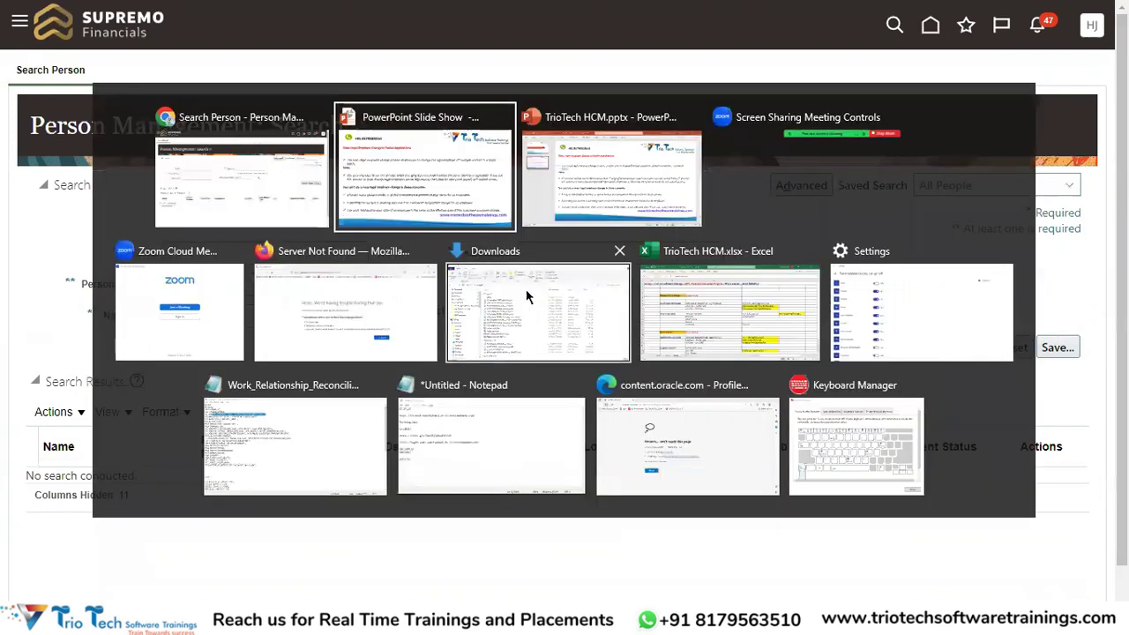
pyautogui.hotkey('alt', 'Tab')
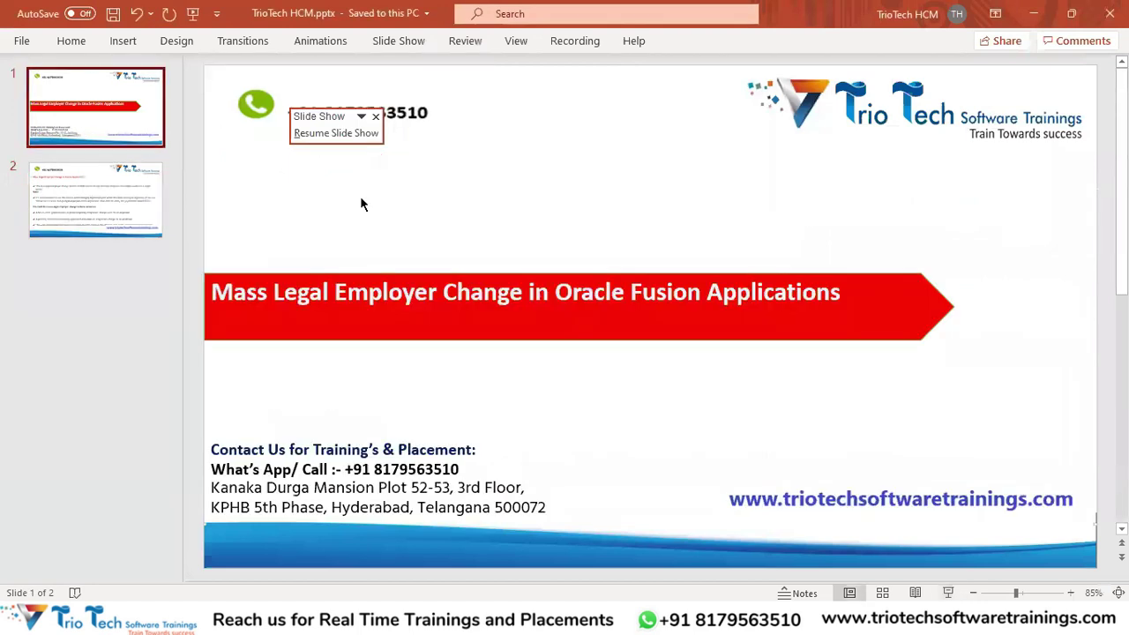
pyautogui.click(948, 592)
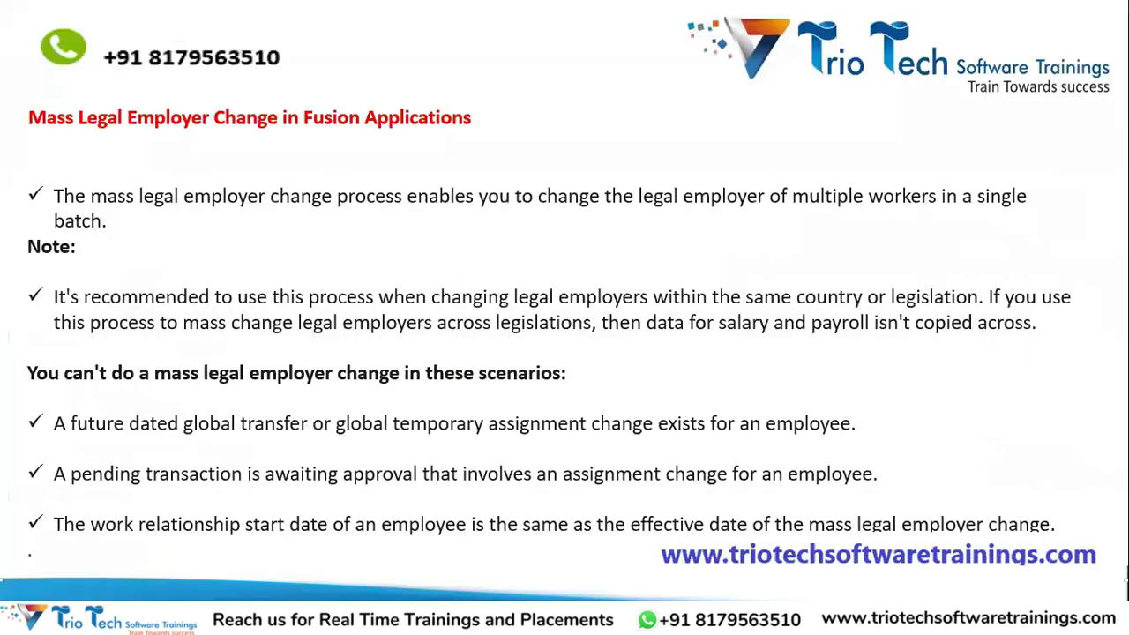
pyautogui.press('Left')
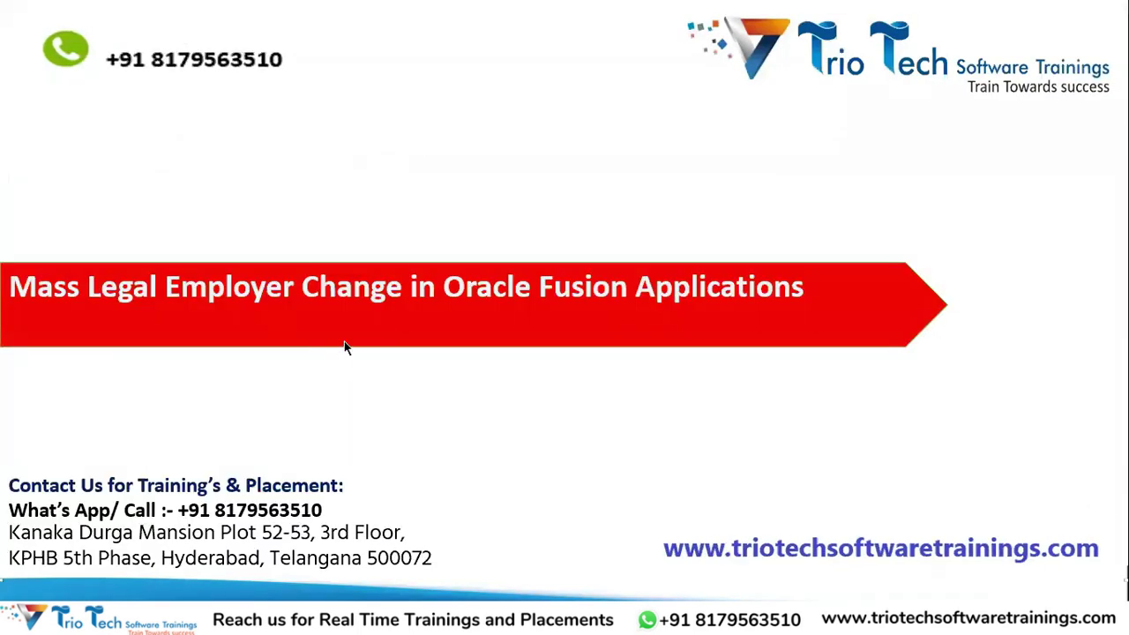